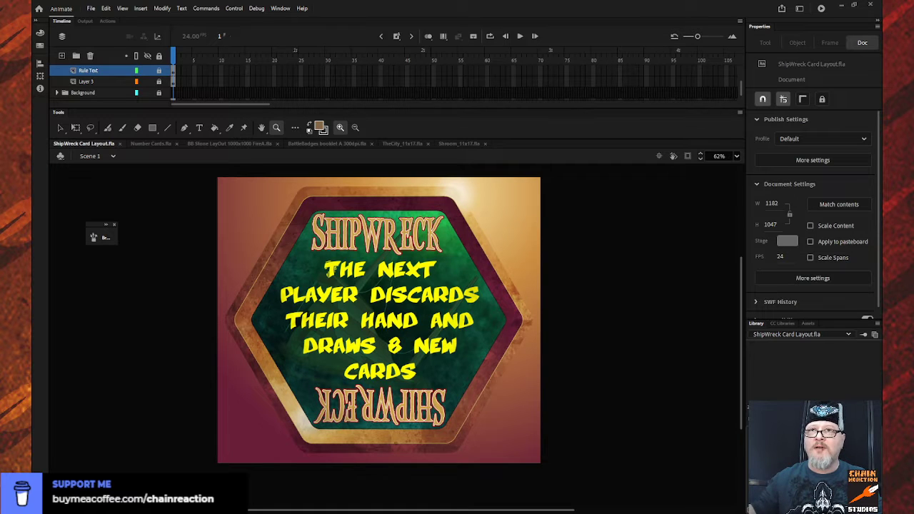
# - Compare the ShipWreck card layout with the number card design and view the BB Stone layout
pyautogui.click(153, 143)
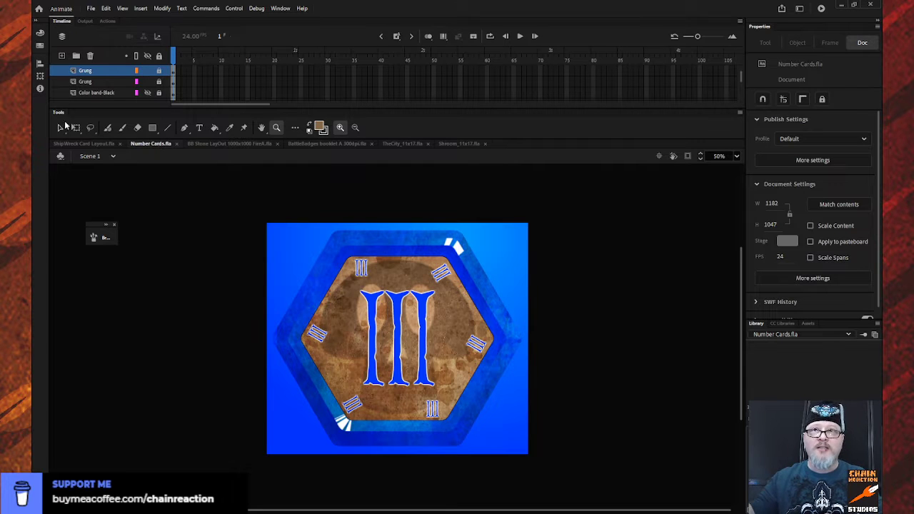
pyautogui.click(84, 143)
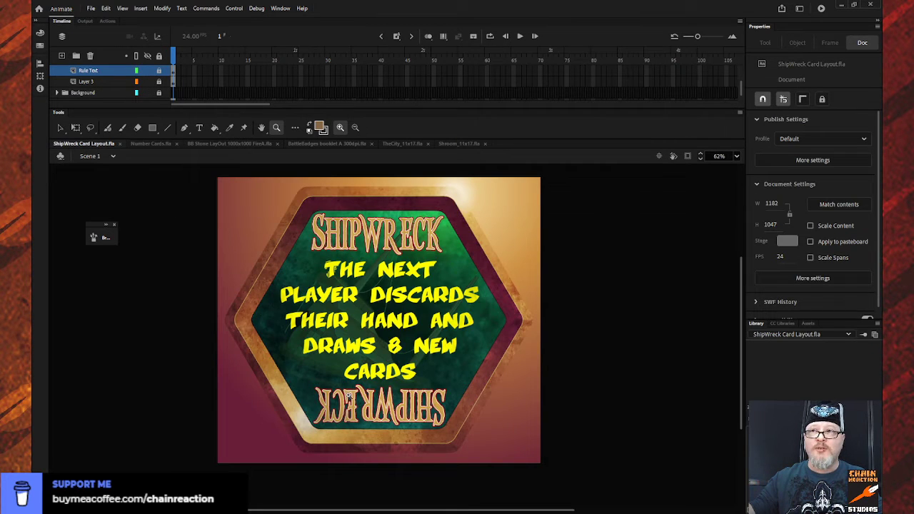
pyautogui.click(148, 144)
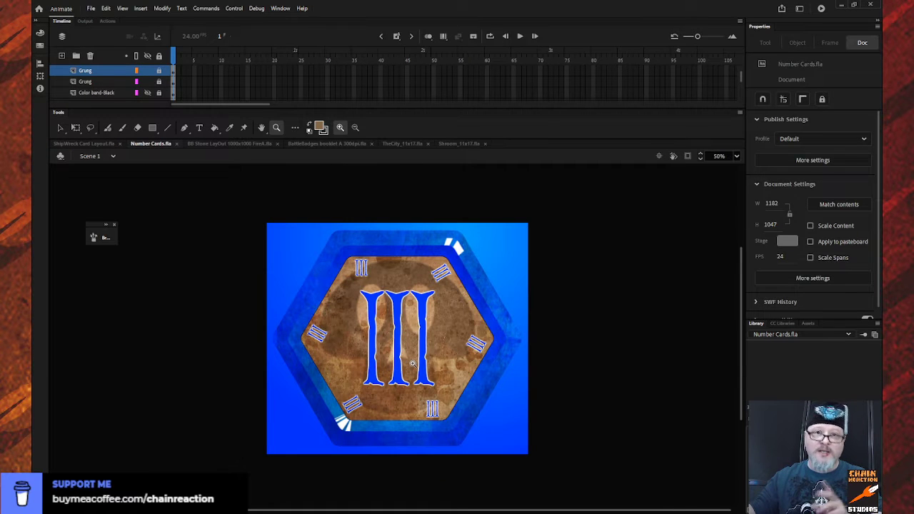
pyautogui.click(221, 143)
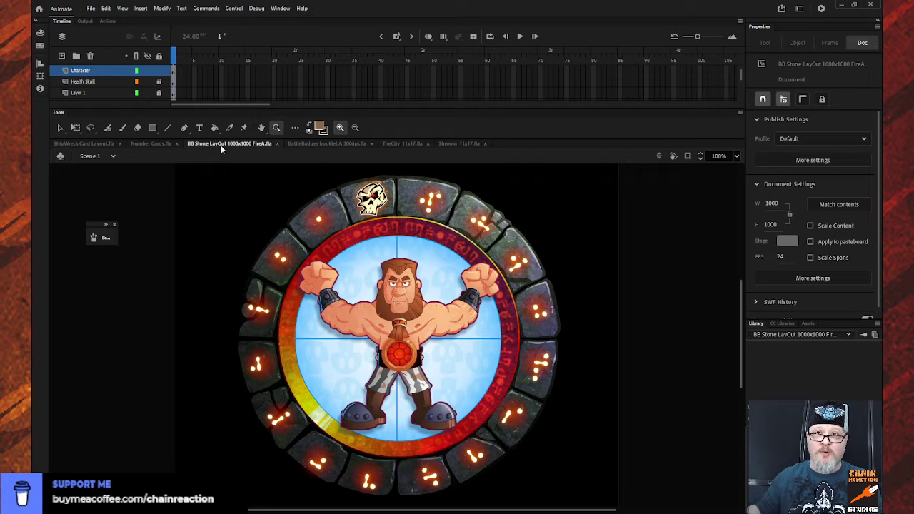
# - Leaf through the pages of the BattleBadges rules booklet and return to its cover
pyautogui.click(318, 142)
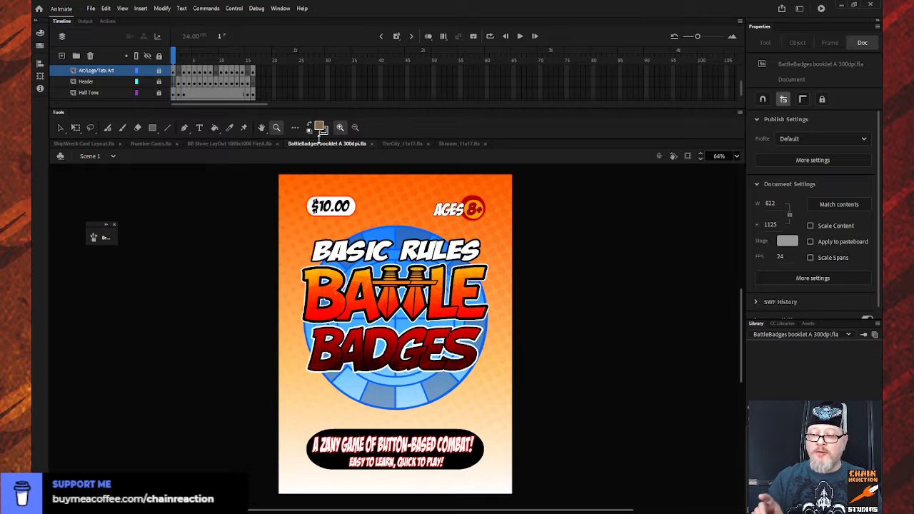
pyautogui.press('.')
pyautogui.press('.')
pyautogui.press('.')
pyautogui.press('.')
pyautogui.press('.')
pyautogui.hotkey('shift', ',')
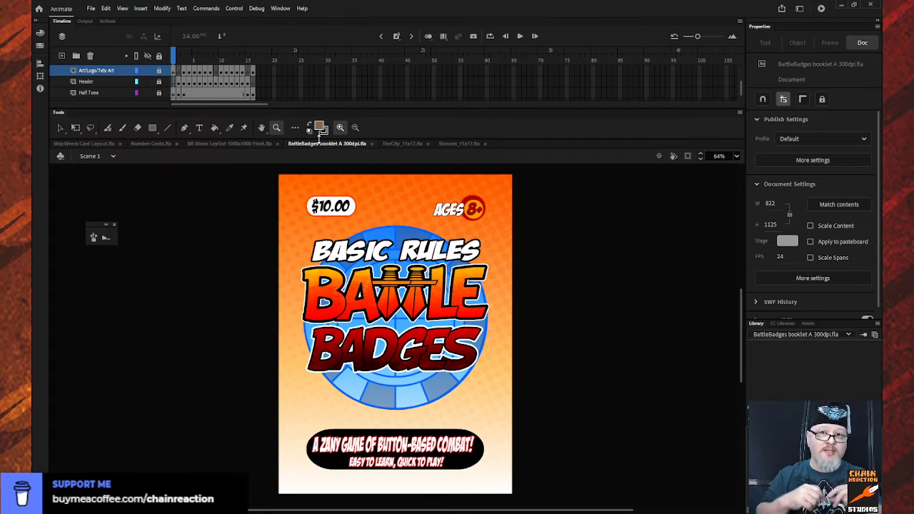
# - View TheCity and Shroom 11x17 poster artwork, and return to the BattleBadges booklet document
pyautogui.click(394, 144)
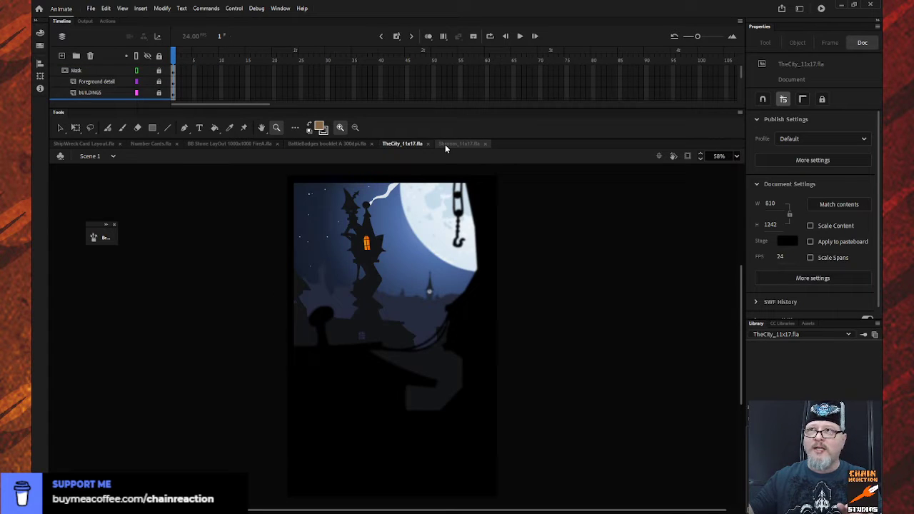
pyautogui.click(446, 145)
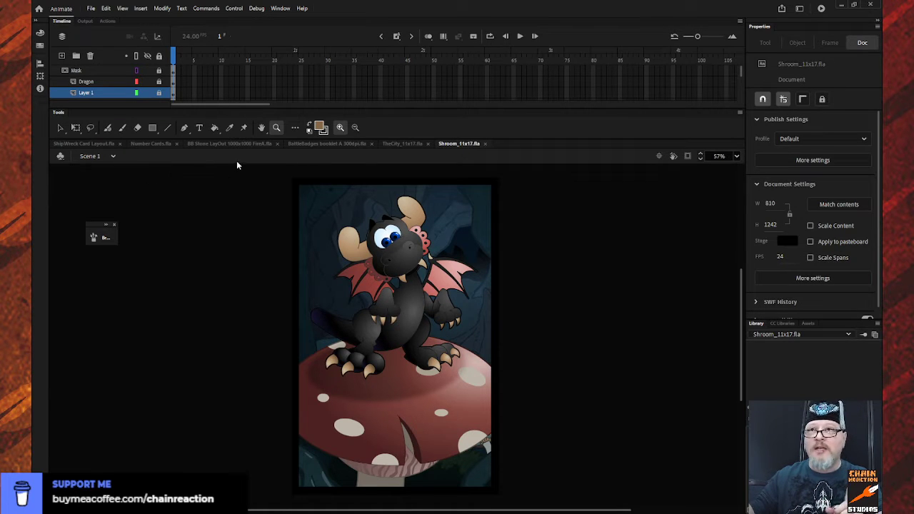
pyautogui.click(309, 145)
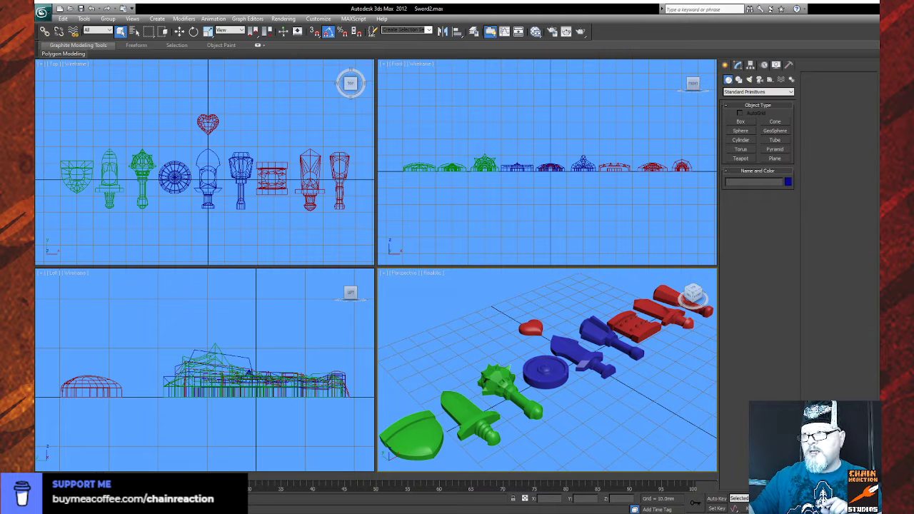
# - In 3ds Max, inspect the Sword2.max game pieces in perspective, selecting the green mace and the red, blue and green shields
pyautogui.moveTo(571, 392); pyautogui.dragTo(539, 394)
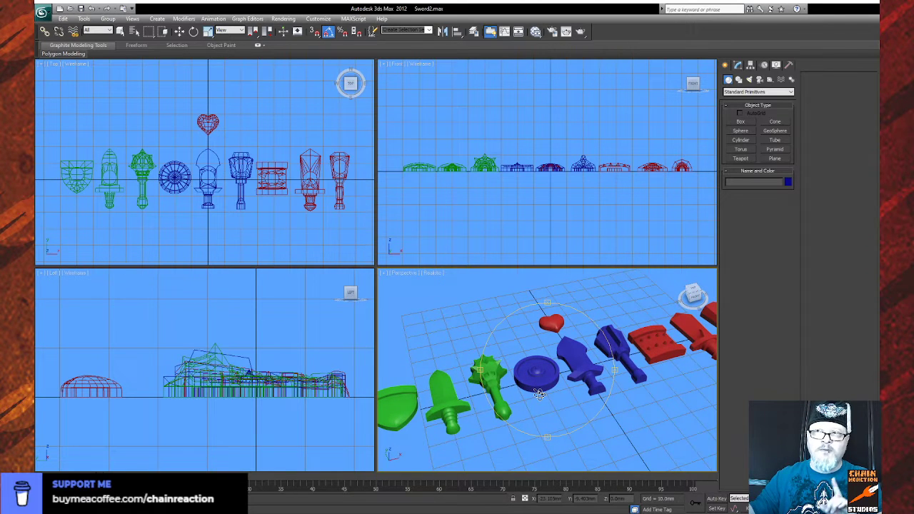
pyautogui.moveTo(539, 394); pyautogui.dragTo(534, 391)
pyautogui.press('q')
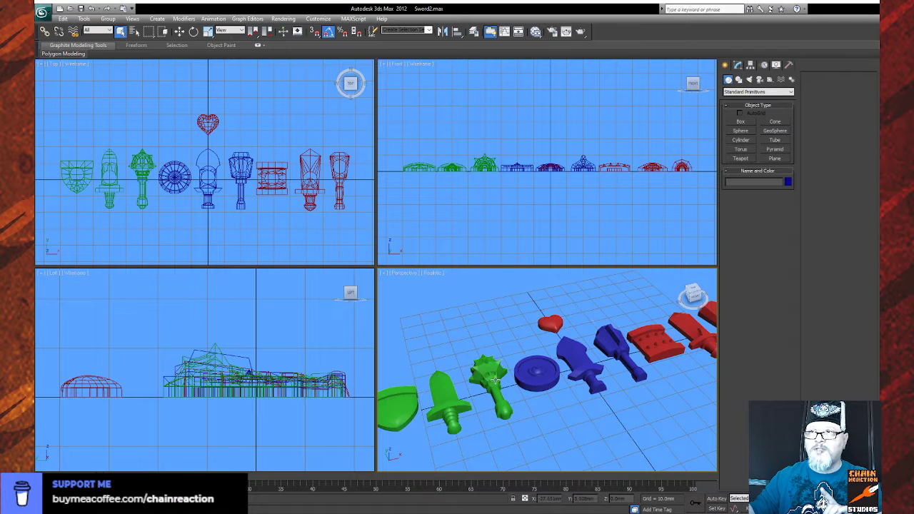
pyautogui.click(494, 380)
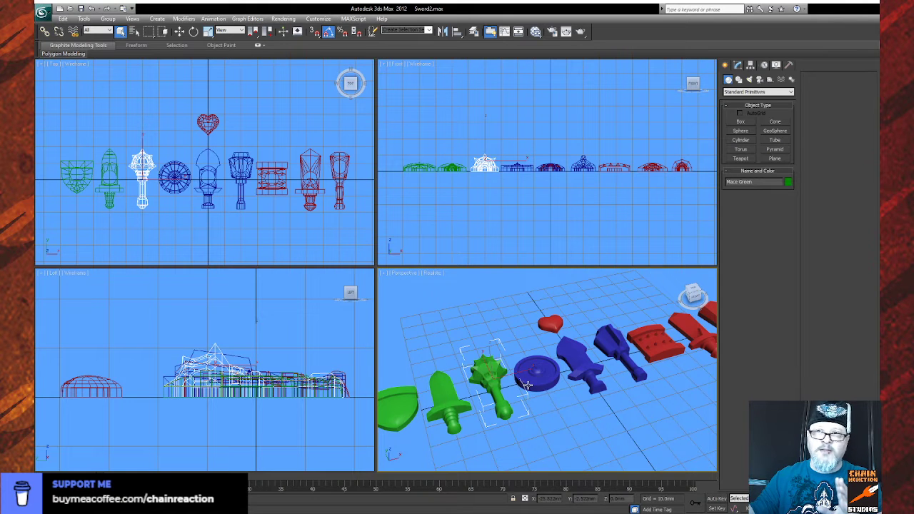
pyautogui.click(662, 344)
pyautogui.click(546, 377)
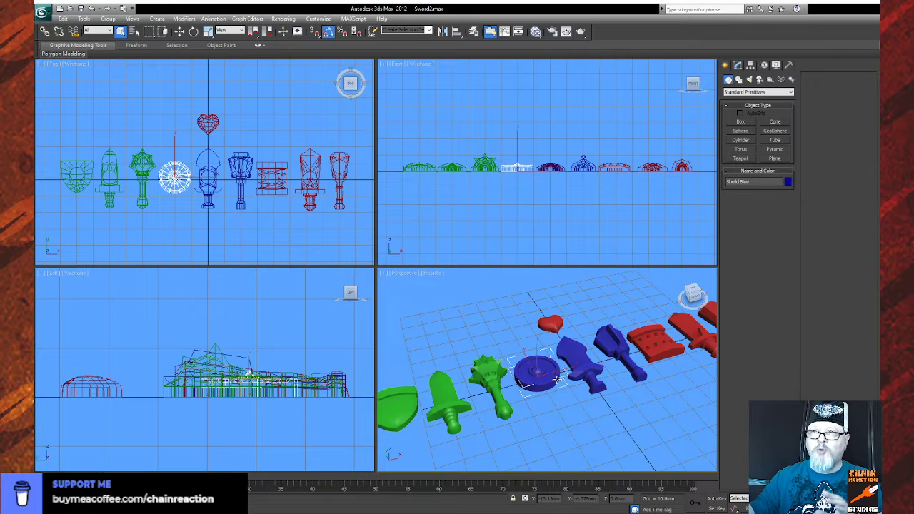
pyautogui.click(402, 412)
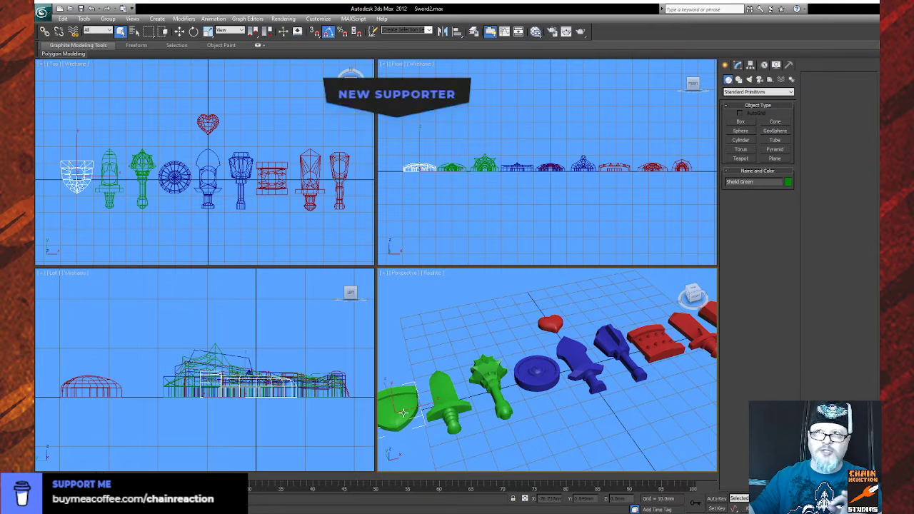
pyautogui.click(534, 378)
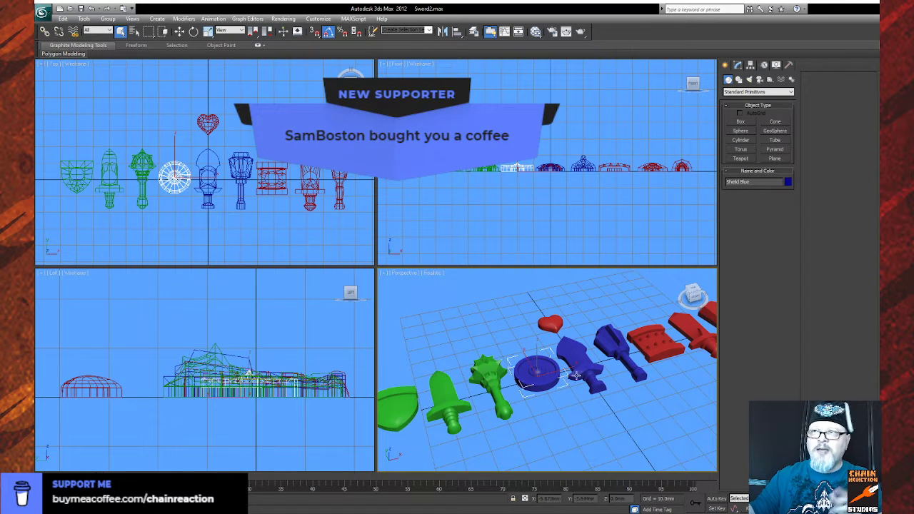
pyautogui.click(670, 343)
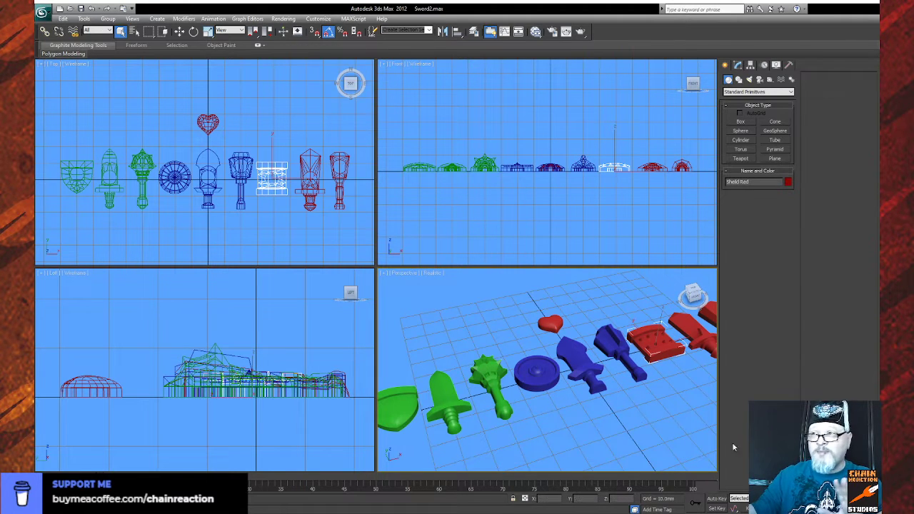
pyautogui.click(862, 509)
pyautogui.moveTo(532, 400)
pyautogui.mouseDown()
pyautogui.moveTo(591, 393)
pyautogui.moveTo(529, 360)
pyautogui.moveTo(472, 377)
pyautogui.moveTo(500, 397)
pyautogui.moveTo(523, 391)
pyautogui.mouseUp()
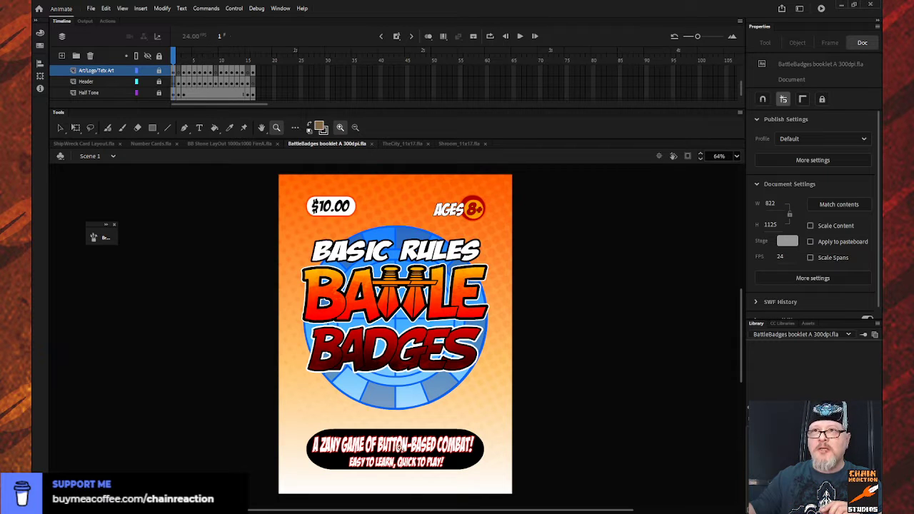
# - Back in Animate, save a copy of the Number Cards document as Experimental Cards.fla
pyautogui.click(75, 143)
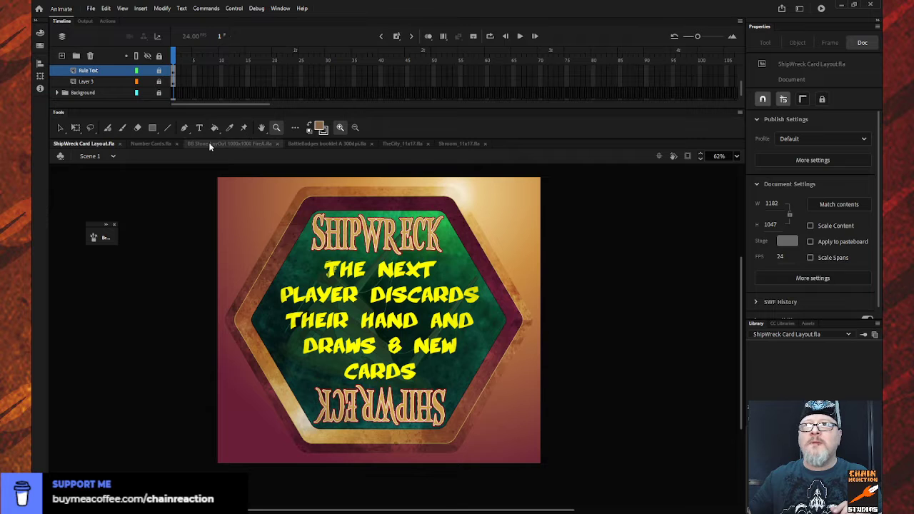
pyautogui.click(140, 145)
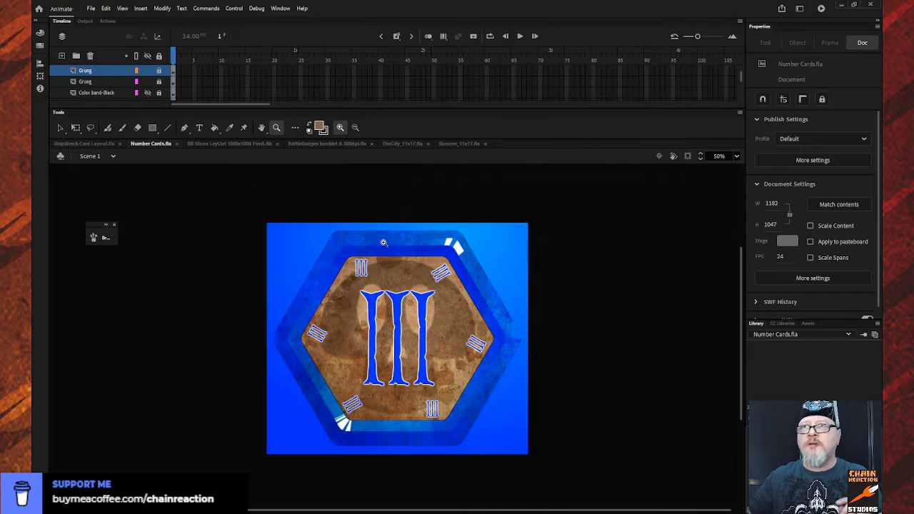
pyautogui.moveTo(278, 228); pyautogui.dragTo(530, 460)
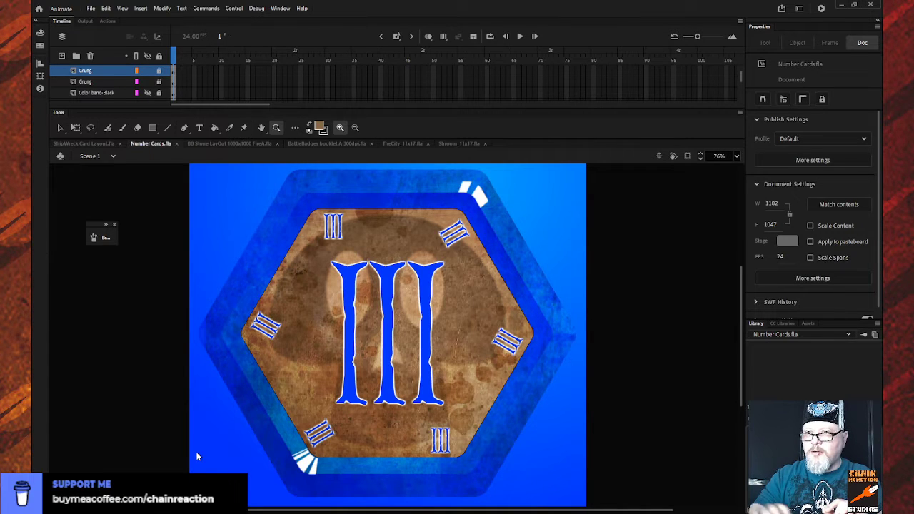
pyautogui.click(608, 499)
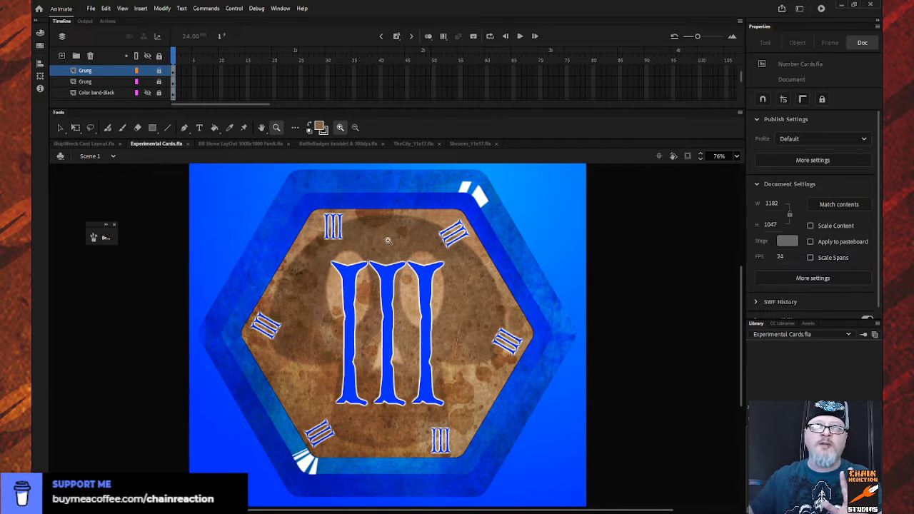
# - Unlock all layers of the experimental card, leaving only the Layer_5 grunge overlay locked
pyautogui.click(159, 57)
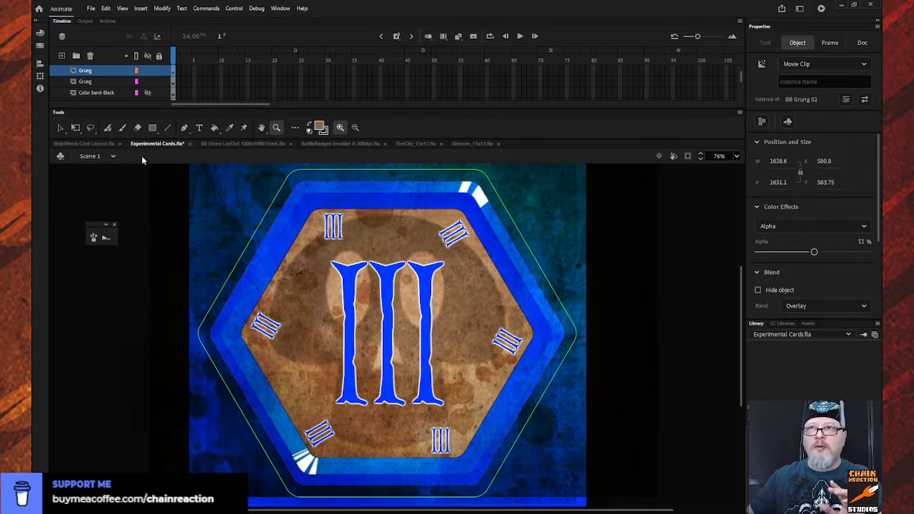
pyautogui.click(62, 130)
pyautogui.click(355, 281)
pyautogui.moveTo(355, 281); pyautogui.dragTo(362, 286)
pyautogui.hotkey('ctrl', 'z')
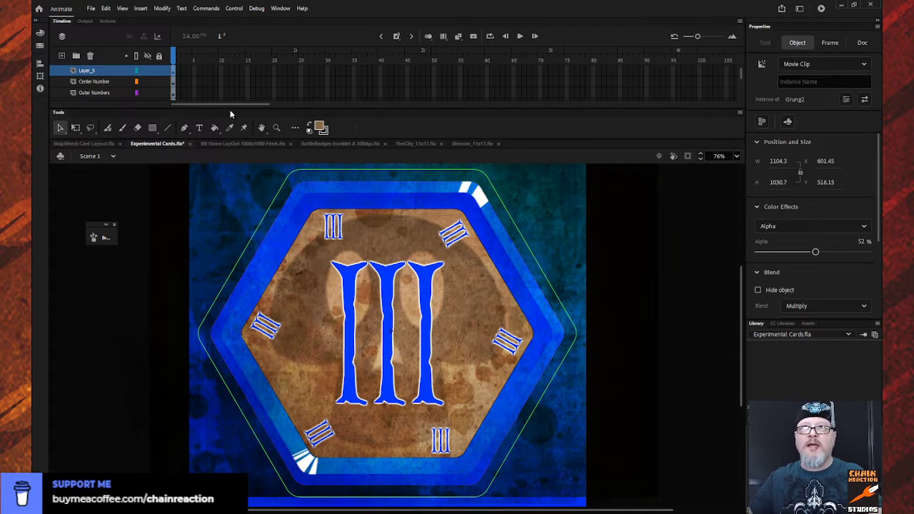
pyautogui.click(159, 70)
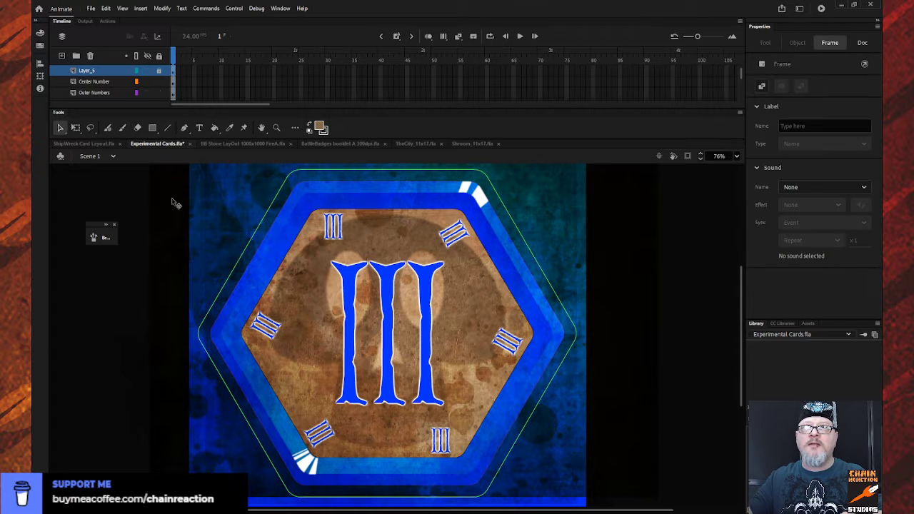
# - Delete the large centre III numeral and all six small III numerals around the inside of the hexagon
pyautogui.click(353, 301)
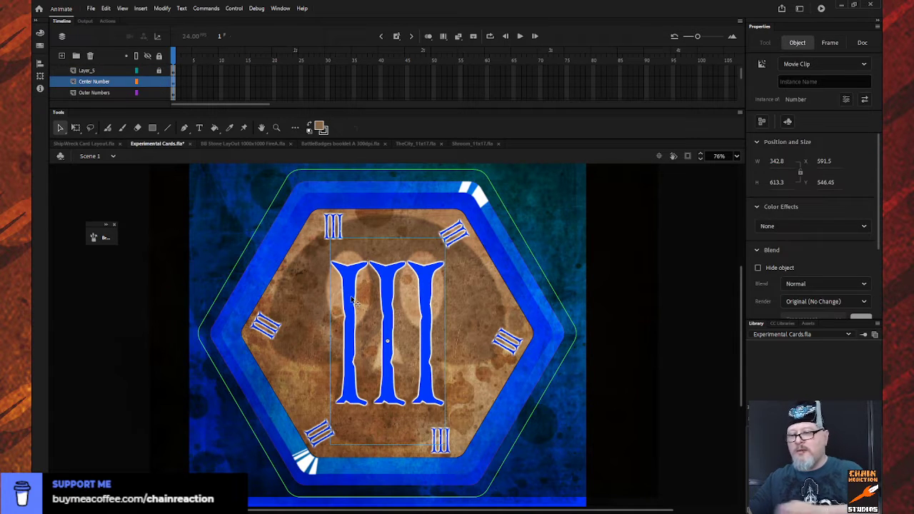
pyautogui.press('Delete')
pyautogui.click(341, 230)
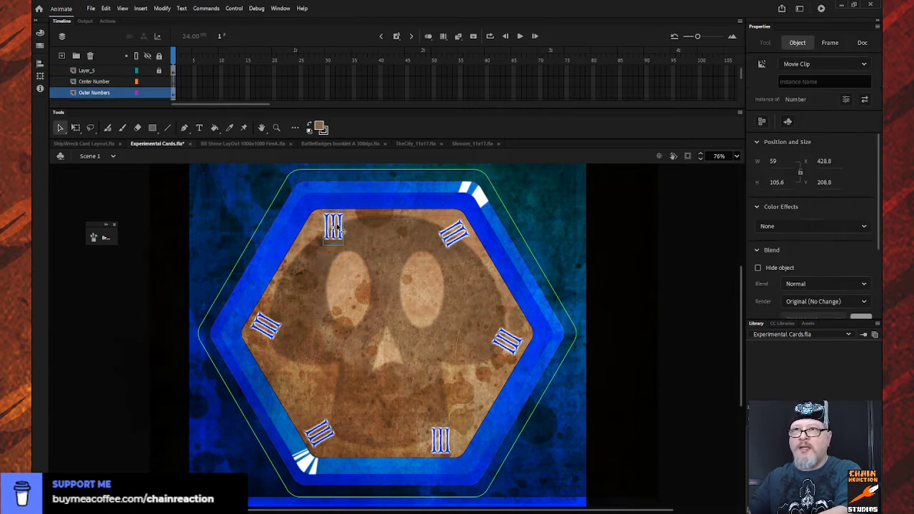
pyautogui.press('Delete')
pyautogui.click(276, 332)
pyautogui.press('Delete')
pyautogui.click(319, 440)
pyautogui.press('Delete')
pyautogui.click(440, 439)
pyautogui.press('Delete')
pyautogui.click(509, 344)
pyautogui.press('Delete')
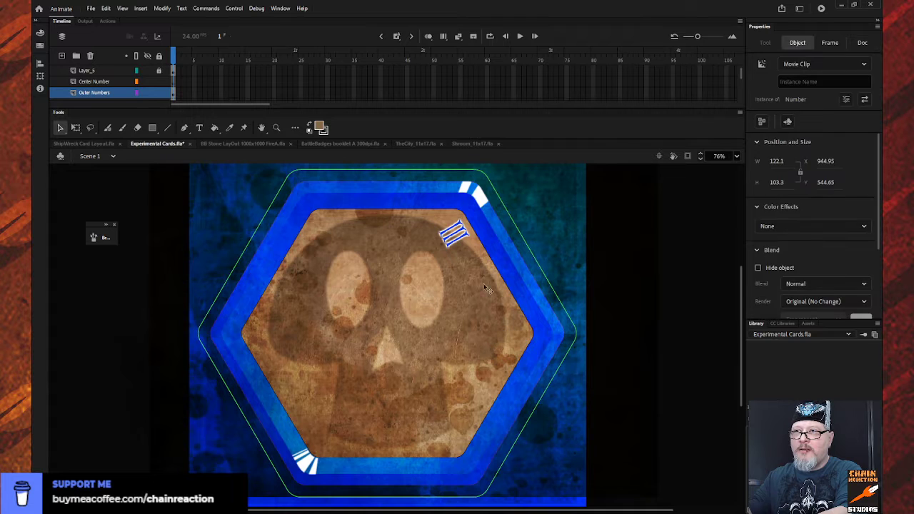
pyautogui.click(452, 239)
pyautogui.press('Delete')
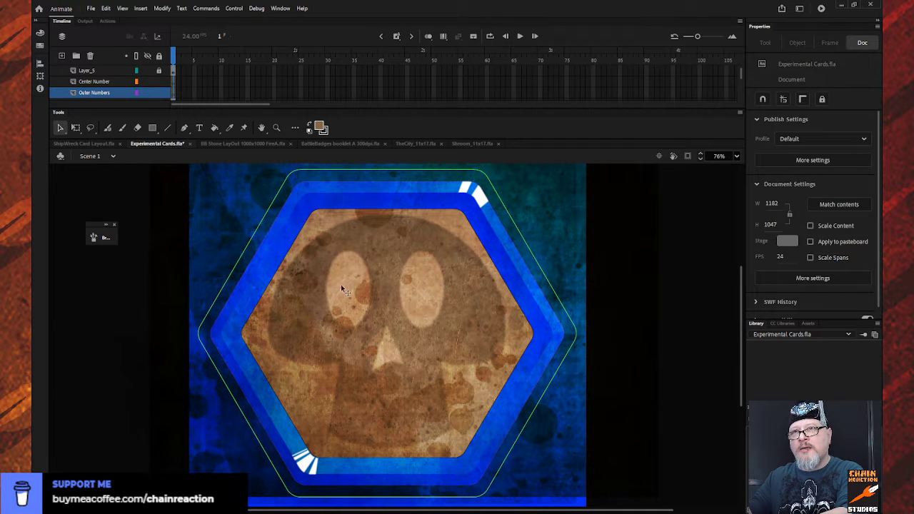
# - In ShipWreck Card Layout.fla, unlock all layers except Grung and select the SHIPWRECK title text on the WreckText layer
pyautogui.click(74, 144)
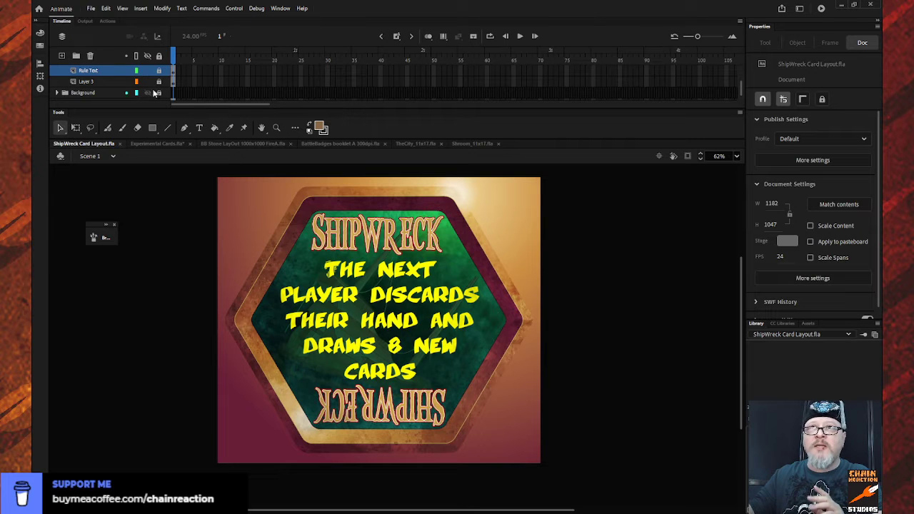
pyautogui.click(159, 56)
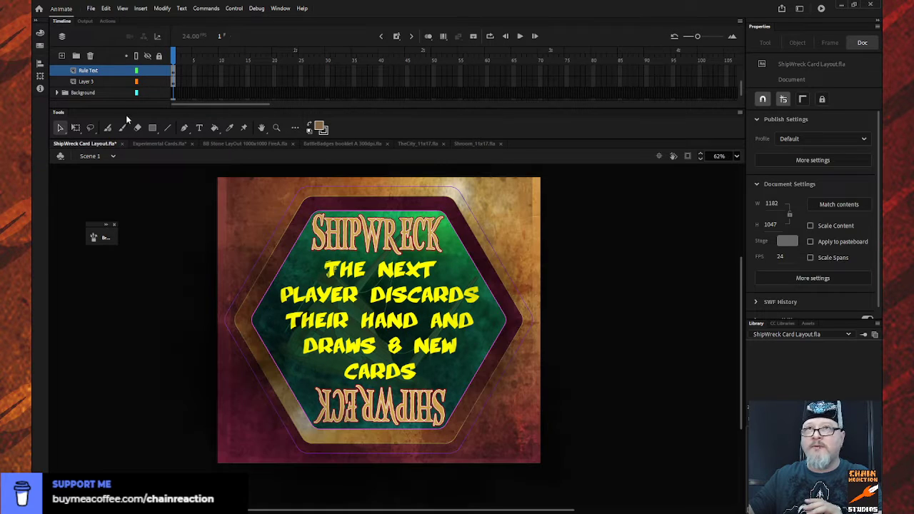
pyautogui.click(325, 230)
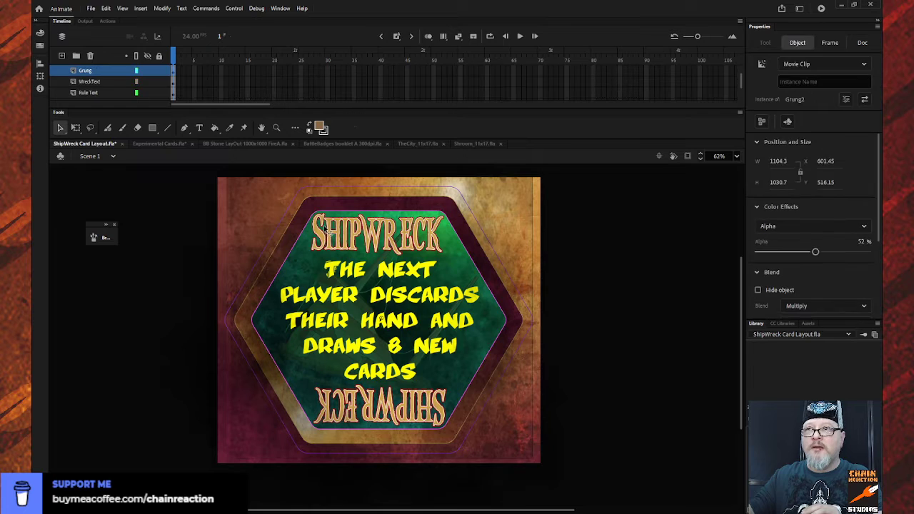
pyautogui.click(159, 70)
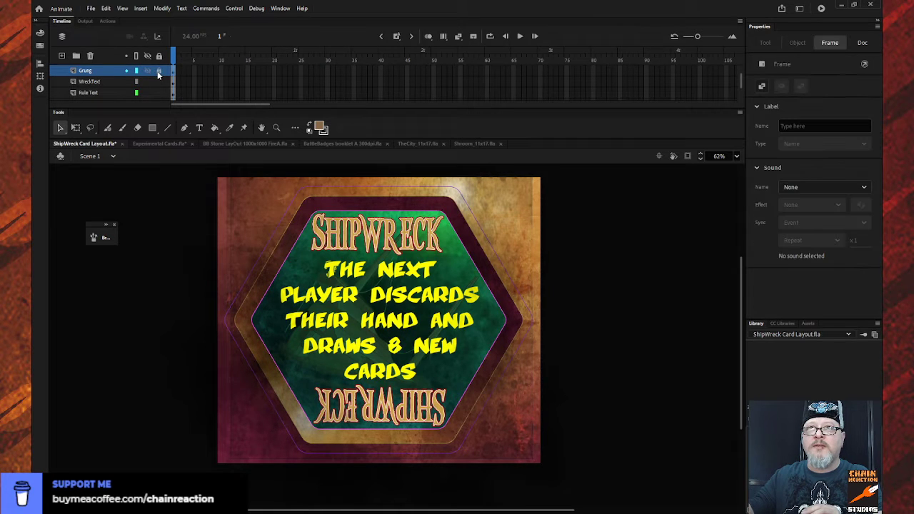
pyautogui.click(333, 241)
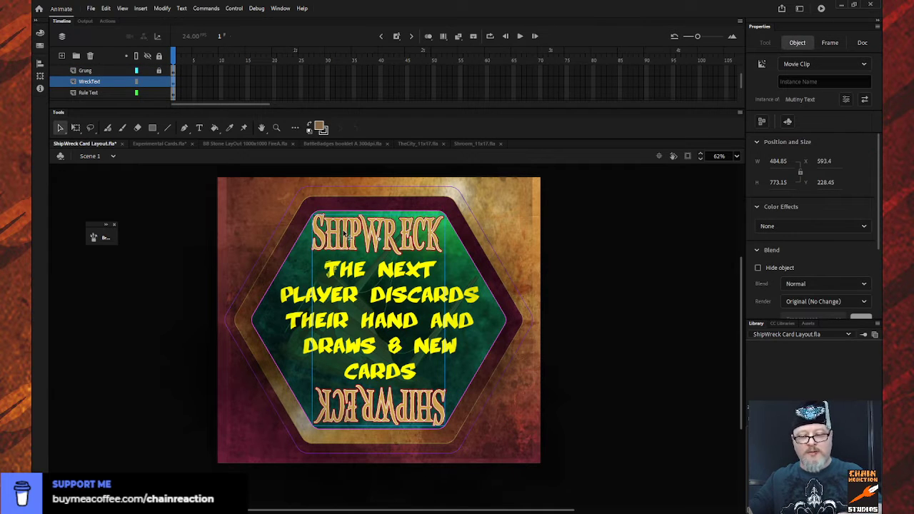
# - In Experimental Cards.fla, paste the SHIPWRECK title onto the Center Number layer
pyautogui.click(168, 142)
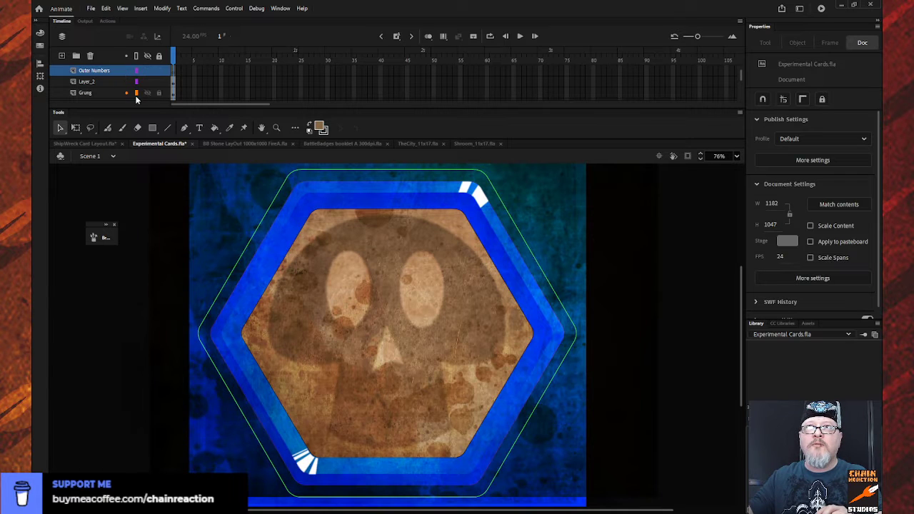
pyautogui.scroll(-1, 129, 89)
pyautogui.scroll(-3, 128, 89)
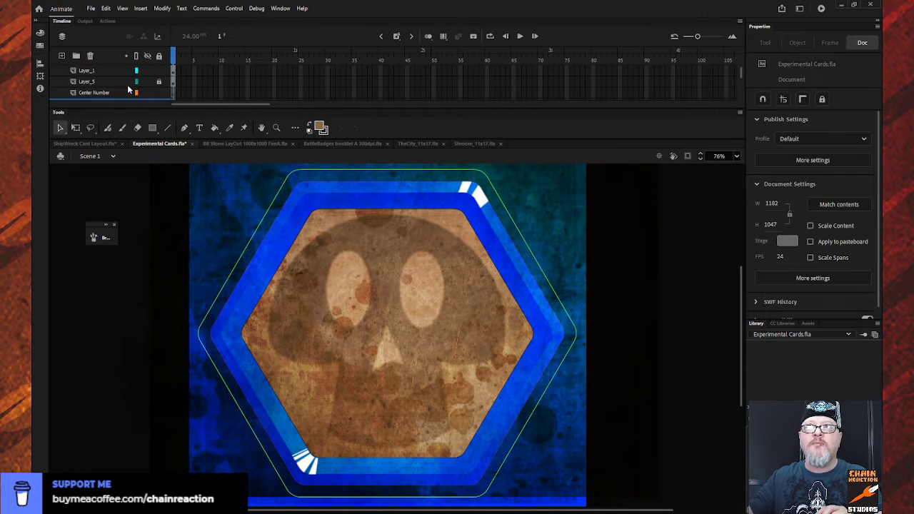
pyautogui.scroll(-1, 129, 89)
pyautogui.click(129, 90)
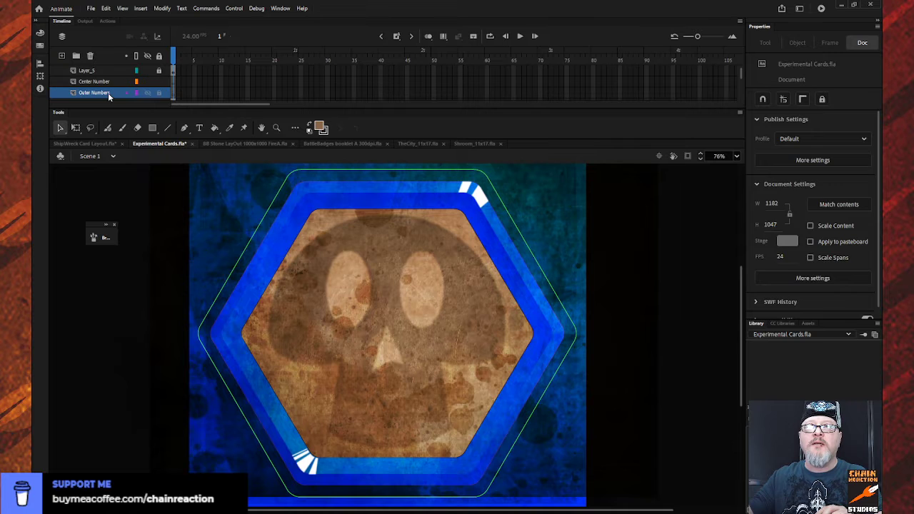
pyautogui.click(109, 83)
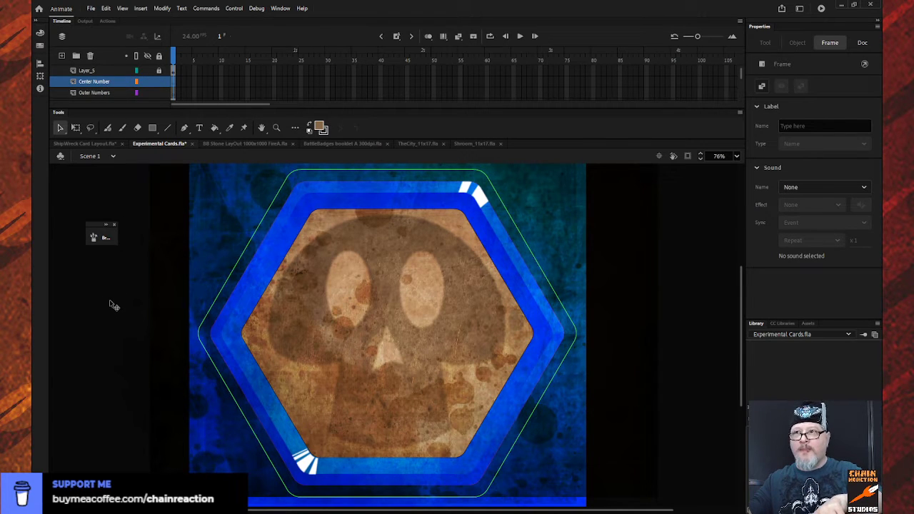
pyautogui.hotkey('ctrl', 'v')
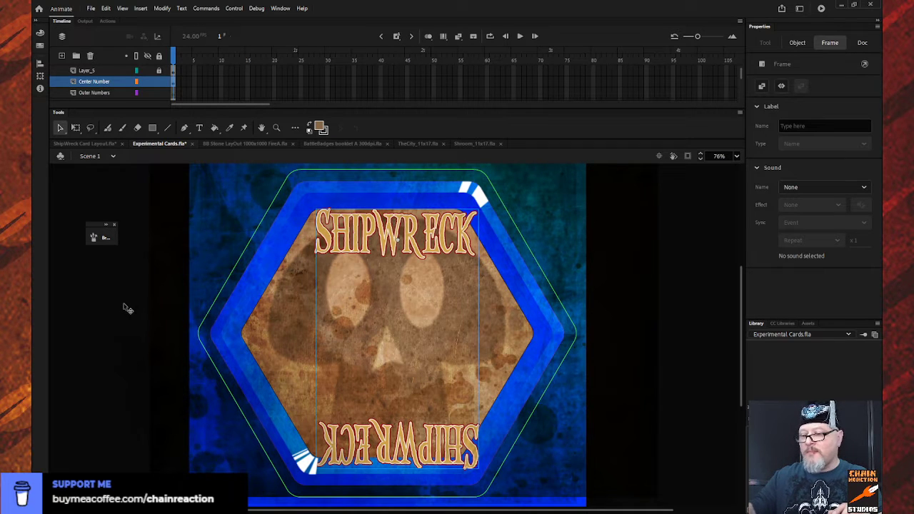
# - Nudge the pasted SHIPWRECK title left to about X 612 to line it up with the hexagon
pyautogui.press('Left')
pyautogui.press('Left')
pyautogui.press('Left')
pyautogui.press('Left')
pyautogui.press('Left')
pyautogui.press('Left')
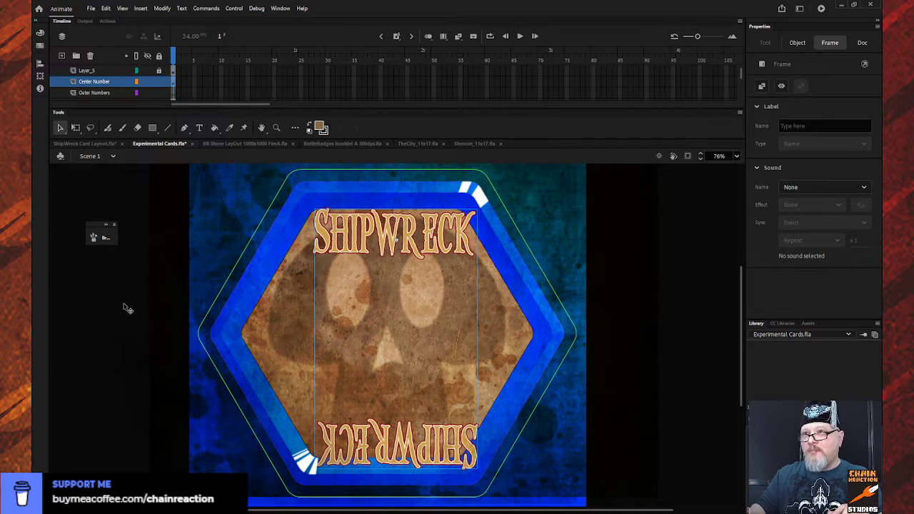
pyautogui.press('Left')
pyautogui.press('Left')
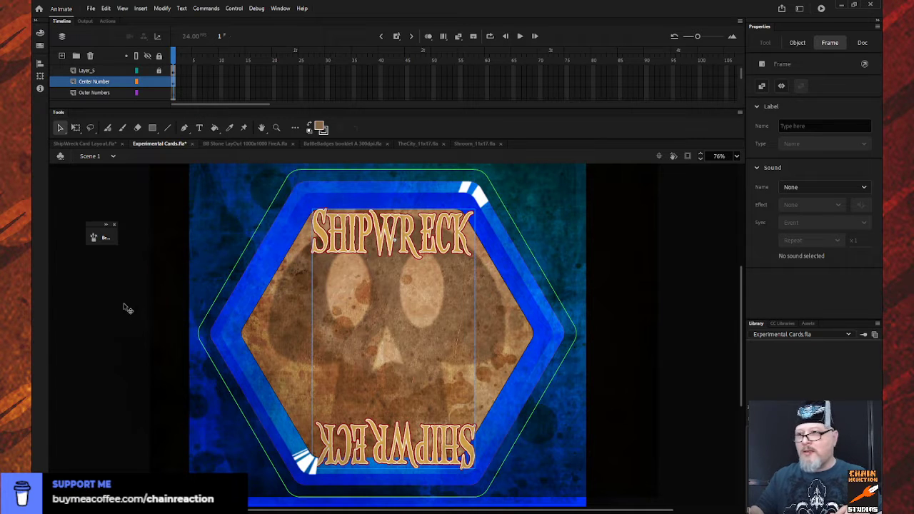
# - Scale the SHIPWRECK title down around its centre to about 450 by 718 px with Free Transform
pyautogui.press('q')
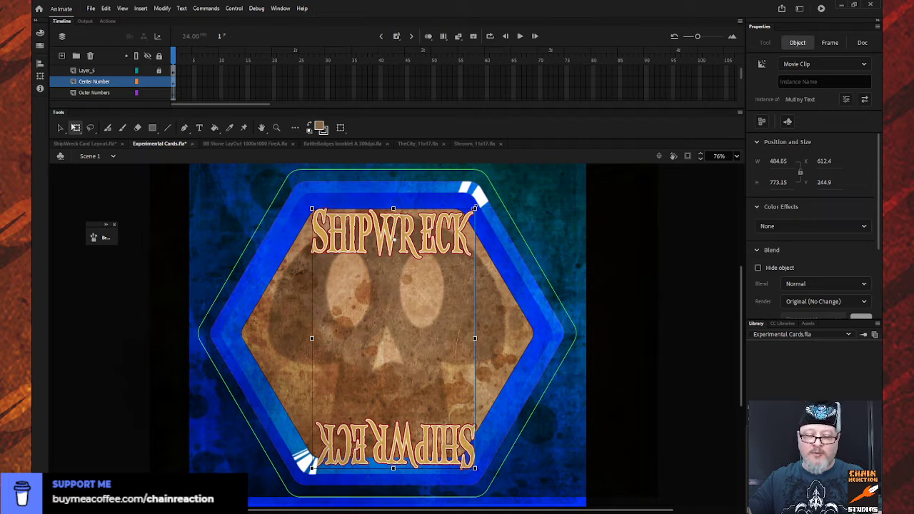
pyautogui.moveTo(475, 208); pyautogui.dragTo(470, 216)
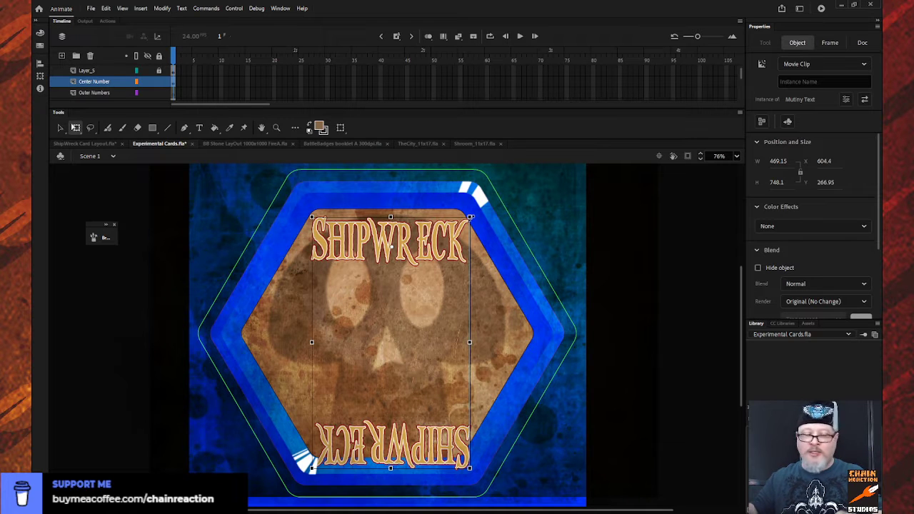
pyautogui.hotkey('ctrl', 'z')
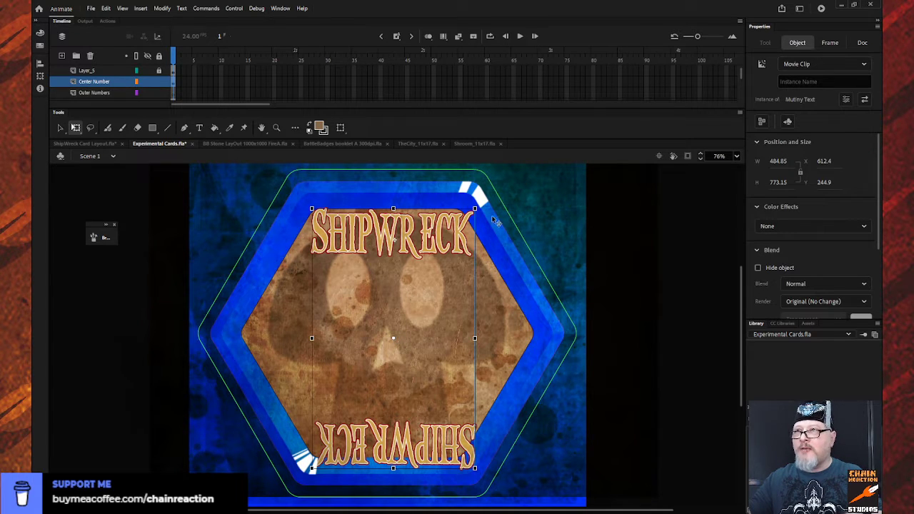
pyautogui.moveTo(477, 207); pyautogui.dragTo(471, 217)
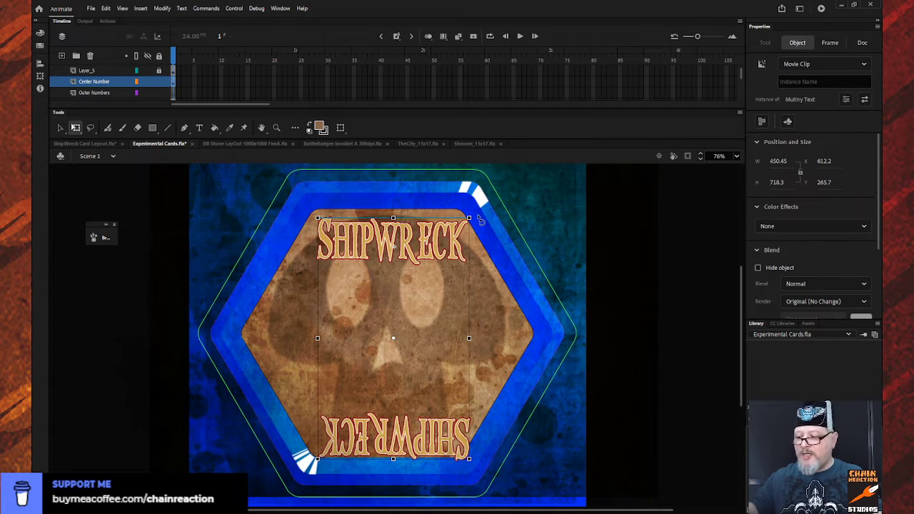
# - Nudge the SHIPWRECK title up and left to about X 595, Y 250, and shrink it to about 445.5 by 710.4 px
pyautogui.hotkey('shift', 'Left')
pyautogui.press('Up')
pyautogui.press('Up')
pyautogui.press('Up')
pyautogui.press('Up')
pyautogui.press('Up')
pyautogui.press('Up')
pyautogui.press('Up')
pyautogui.press('Up')
pyautogui.press('Up')
pyautogui.press('Left')
pyautogui.press('Left')
pyautogui.press('Up')
pyautogui.press('Up')
pyautogui.press('Up')
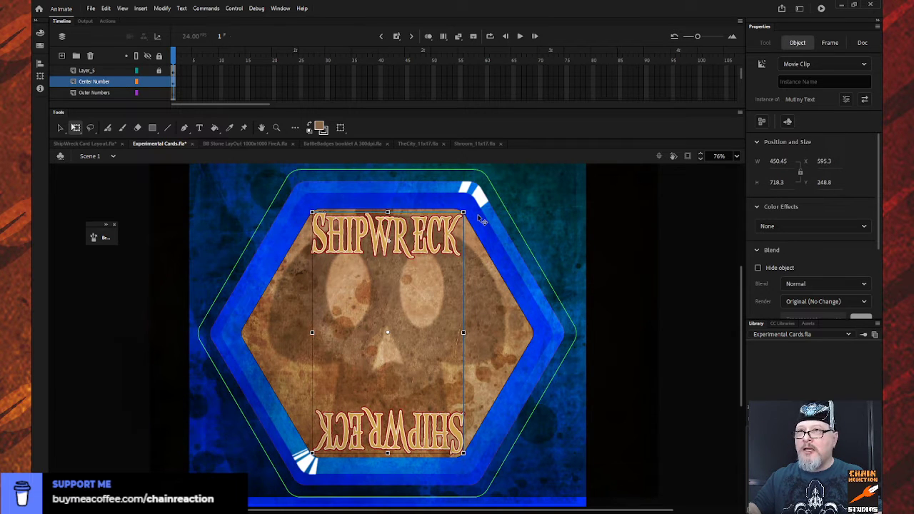
pyautogui.press('Down')
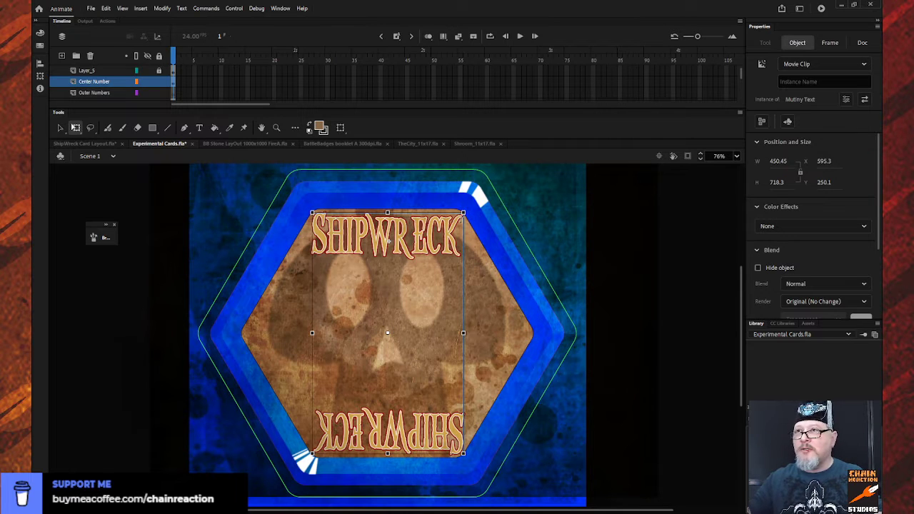
pyautogui.moveTo(465, 213); pyautogui.dragTo(464, 213)
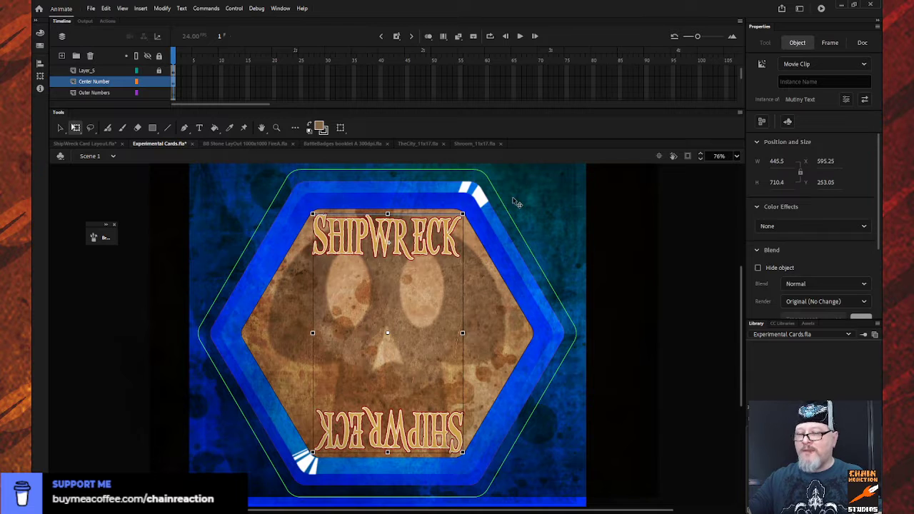
# - Set the fill colour to the dark blue sampled from the card's inner hexagonal border
pyautogui.click(134, 345)
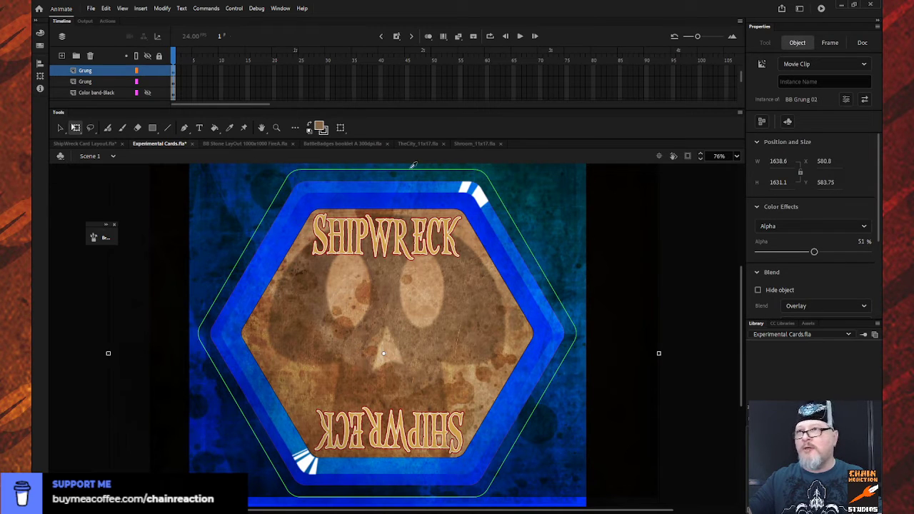
pyautogui.click(546, 332)
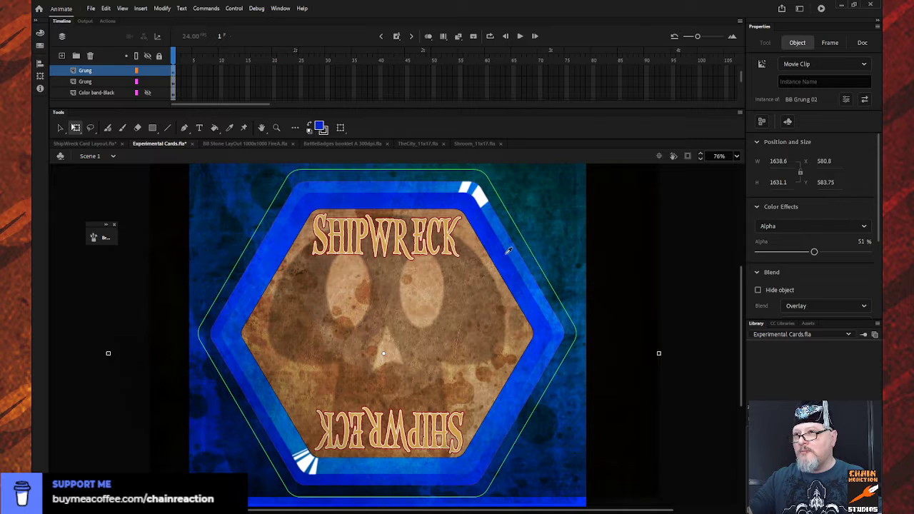
pyautogui.scroll(4, 504, 261)
pyautogui.scroll(-2, 504, 267)
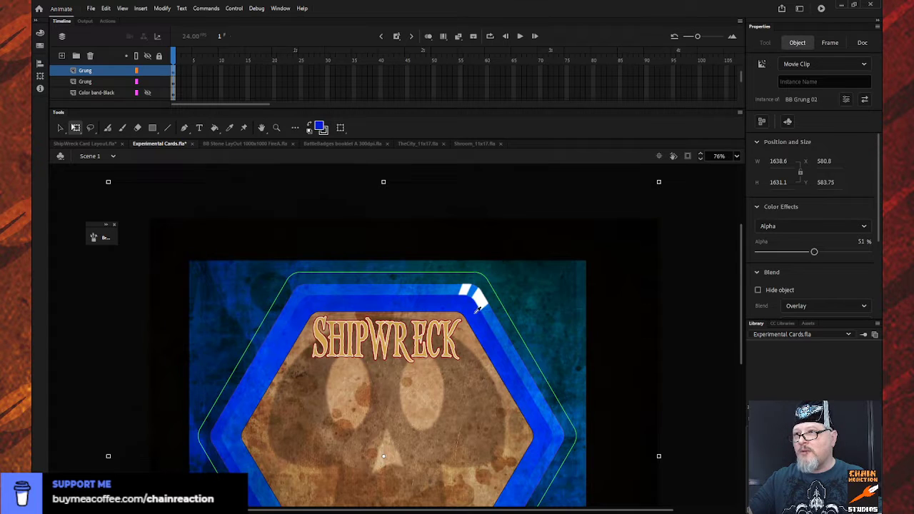
pyautogui.scroll(-2, 477, 309)
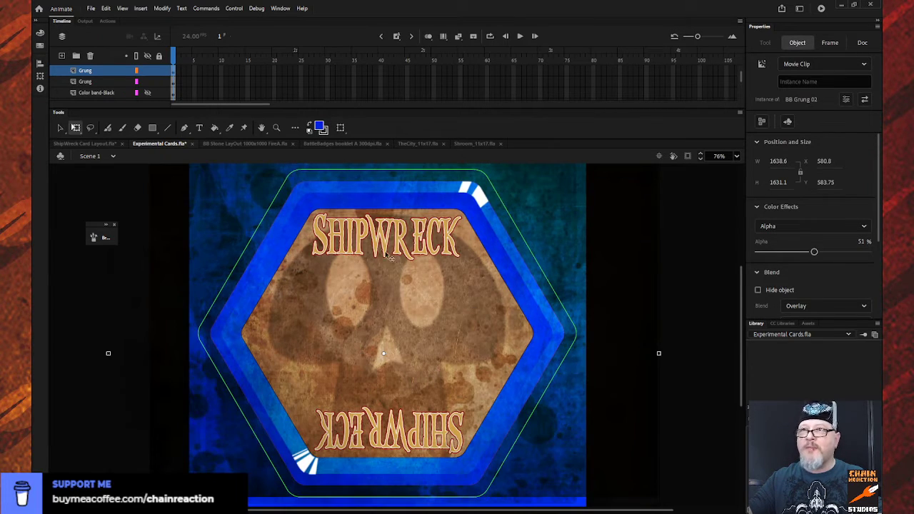
# - Inside the title's Main text symbol, recolour the lettering outline on Layer 3 to black and return to Scene 1
pyautogui.doubleClick(346, 243)
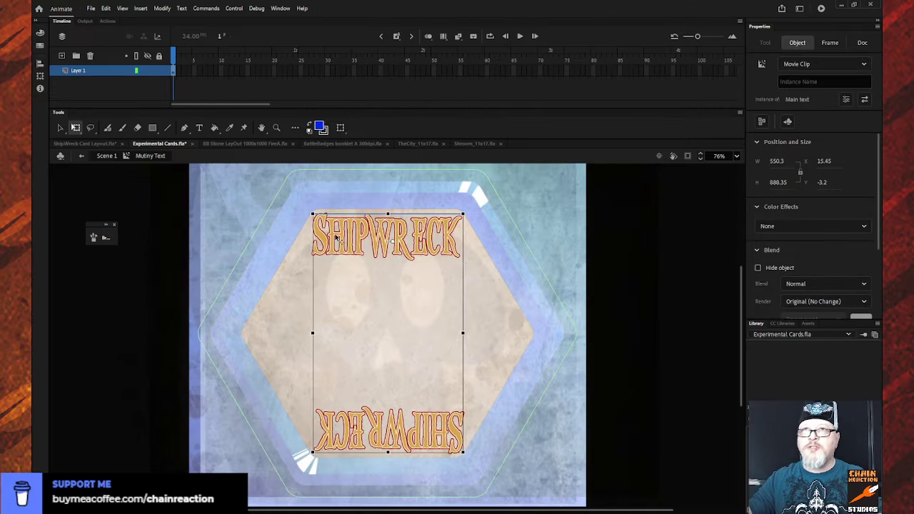
pyautogui.doubleClick(333, 225)
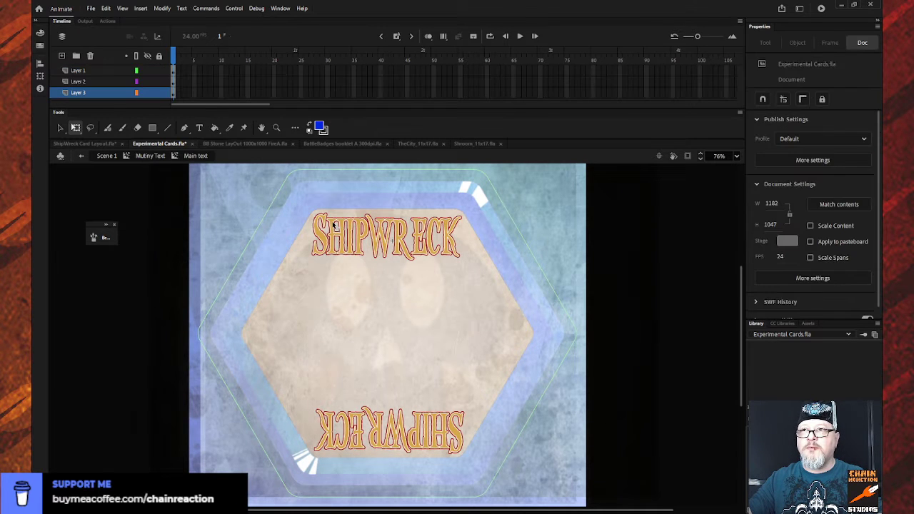
pyautogui.click(114, 92)
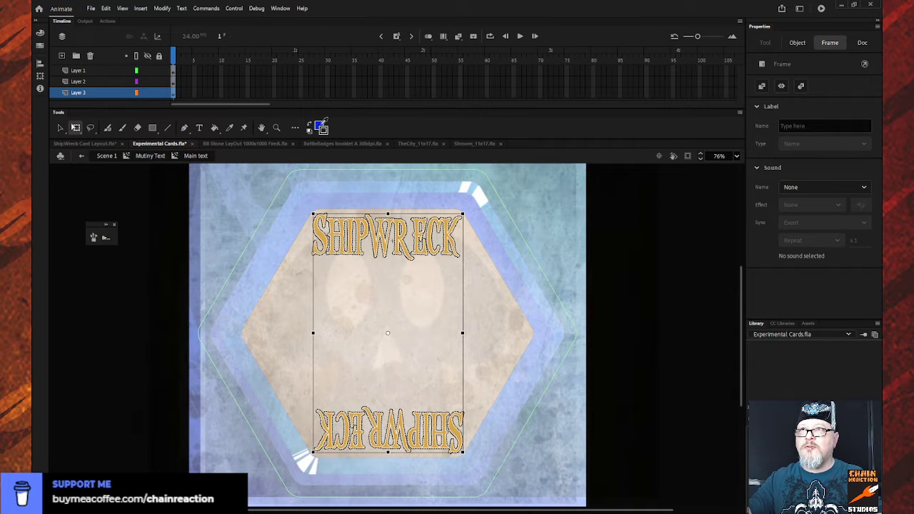
pyautogui.click(155, 198)
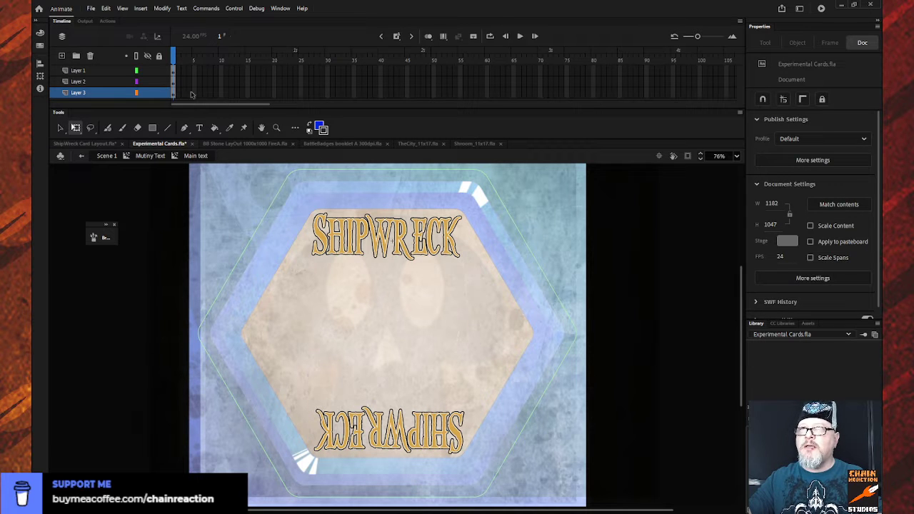
pyautogui.click(126, 92)
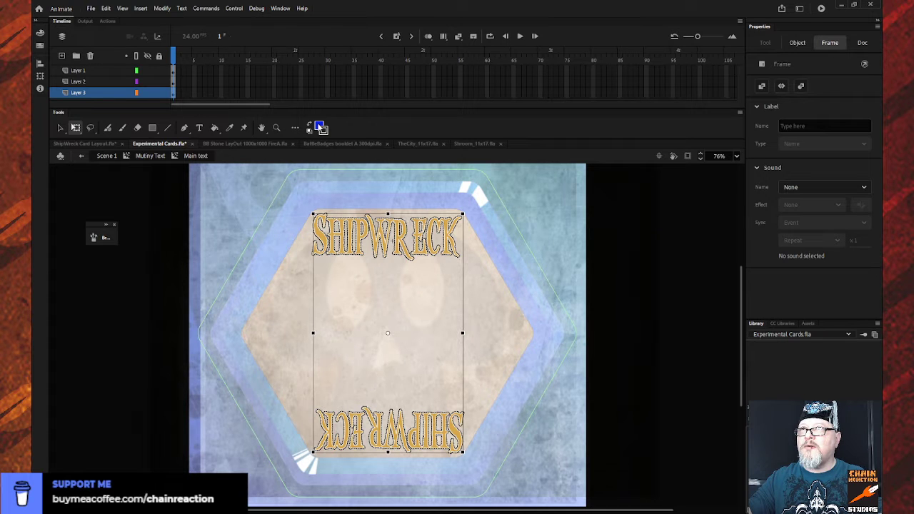
pyautogui.click(81, 157)
pyautogui.click(81, 157)
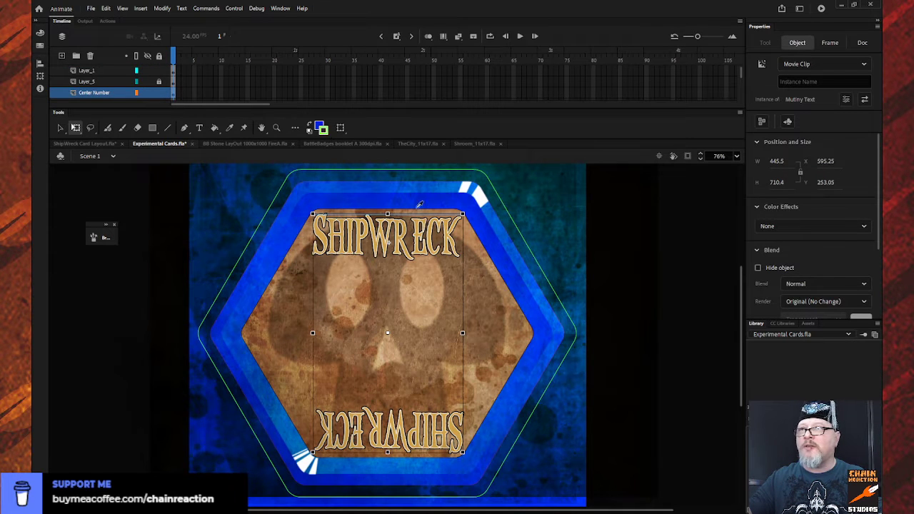
# - Set the SHIPWRECK outline on Layer 3 of the Main text symbol to the border's blue and return to Scene 1
pyautogui.scroll(5, 474, 259)
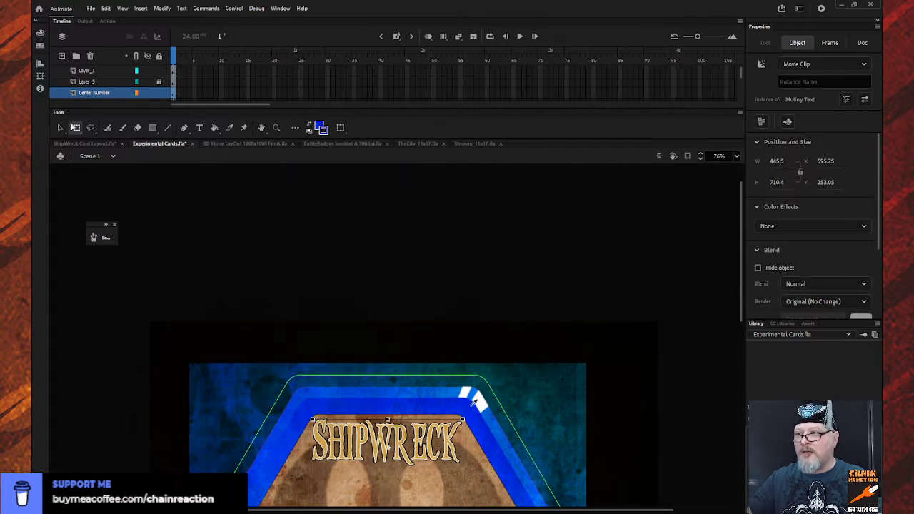
pyautogui.scroll(-5, 318, 196)
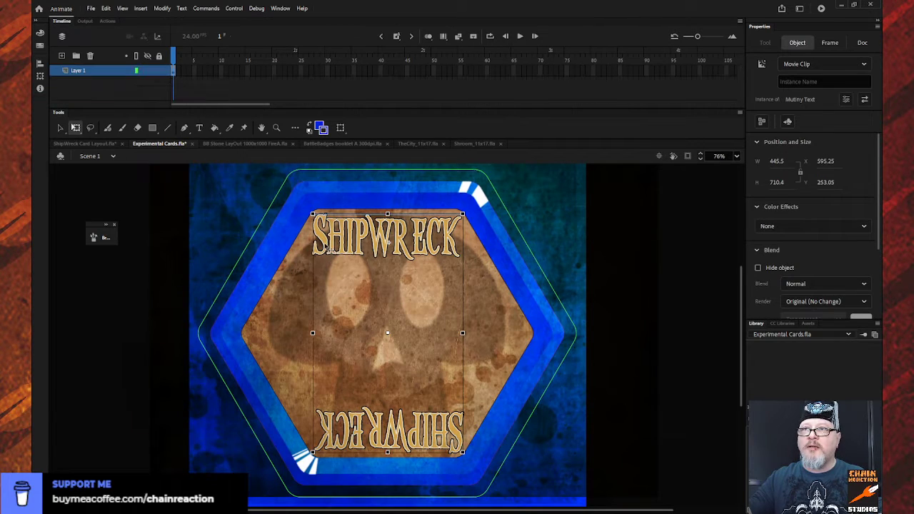
pyautogui.doubleClick(328, 248)
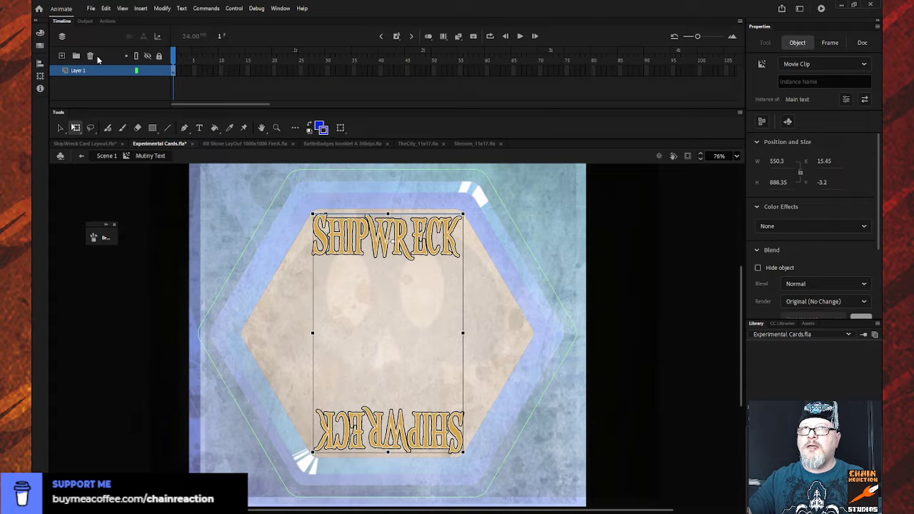
pyautogui.doubleClick(343, 230)
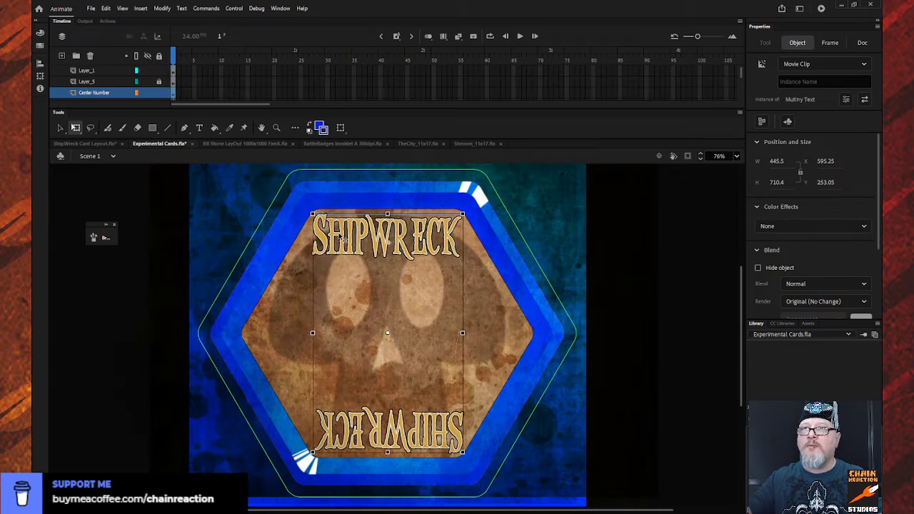
pyautogui.doubleClick(344, 235)
pyautogui.doubleClick(346, 228)
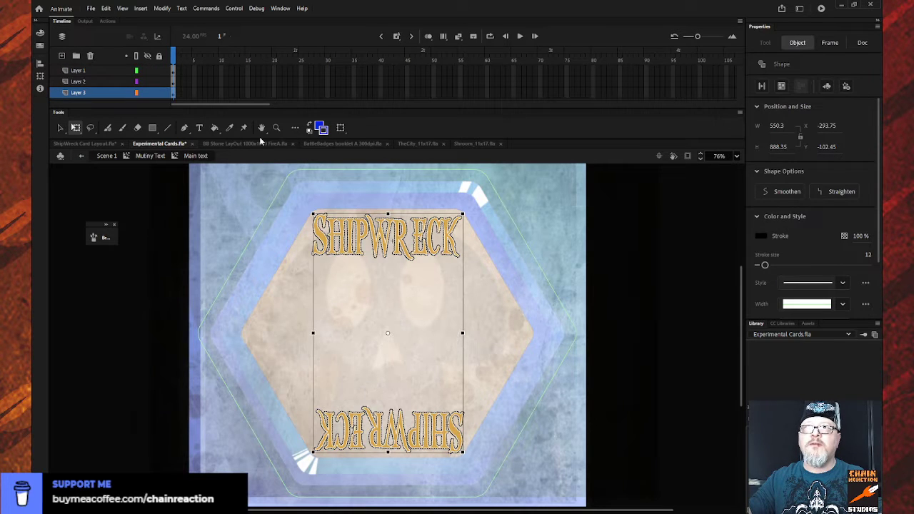
pyautogui.click(326, 132)
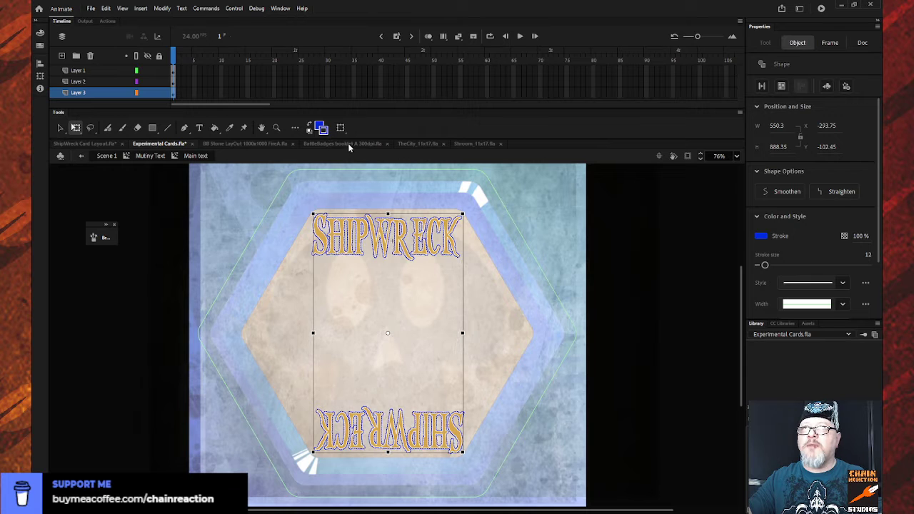
pyautogui.click(83, 155)
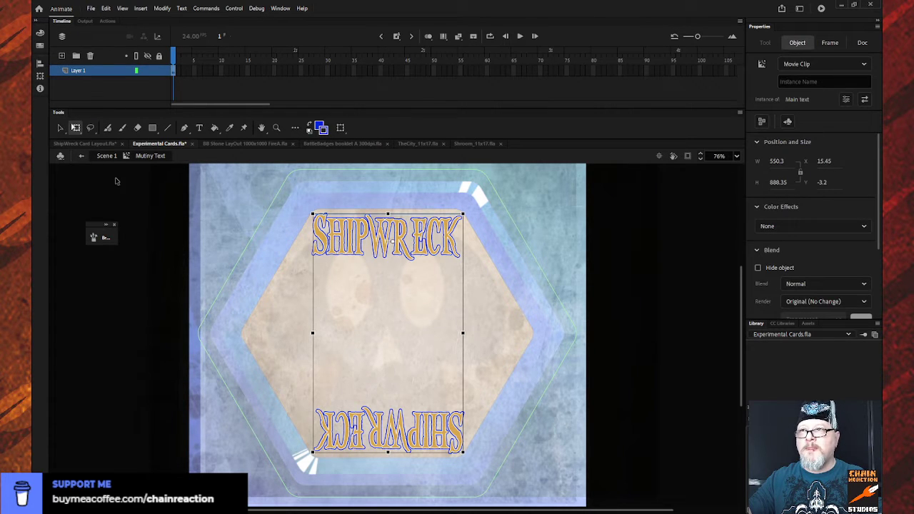
pyautogui.click(82, 156)
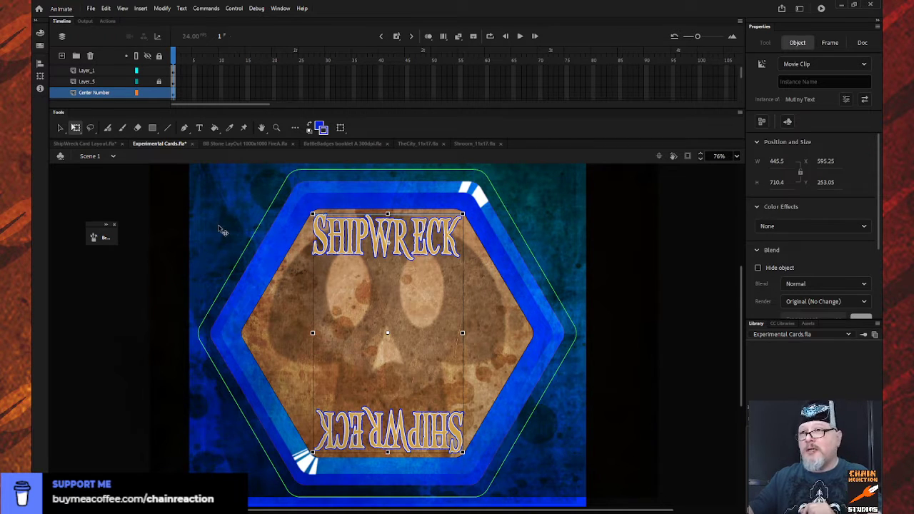
# - Inside the title's Main text symbol, recolour the SHIPWRECK outline on Layer 3 to white
pyautogui.doubleClick(323, 245)
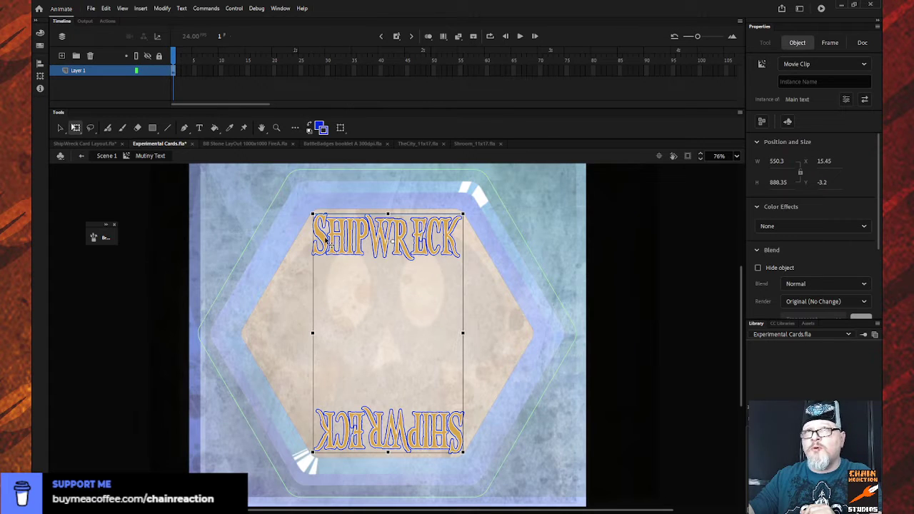
pyautogui.doubleClick(326, 243)
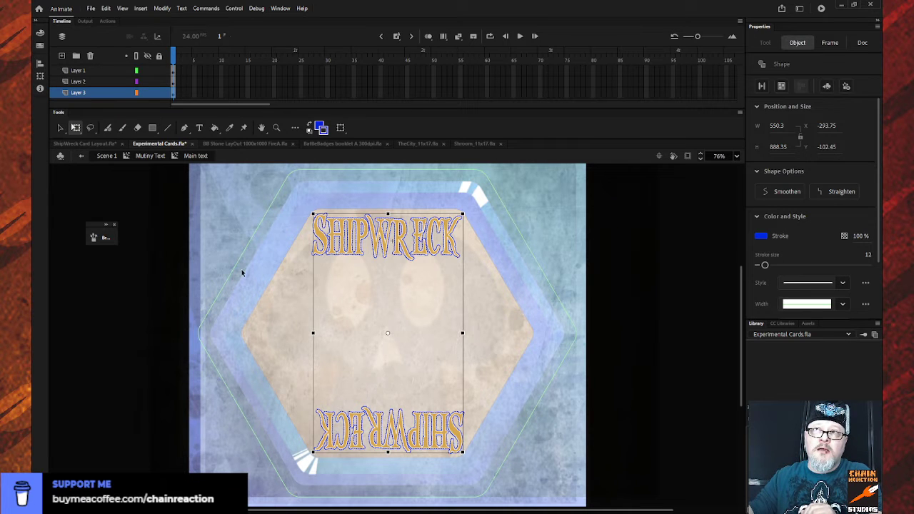
pyautogui.click(324, 128)
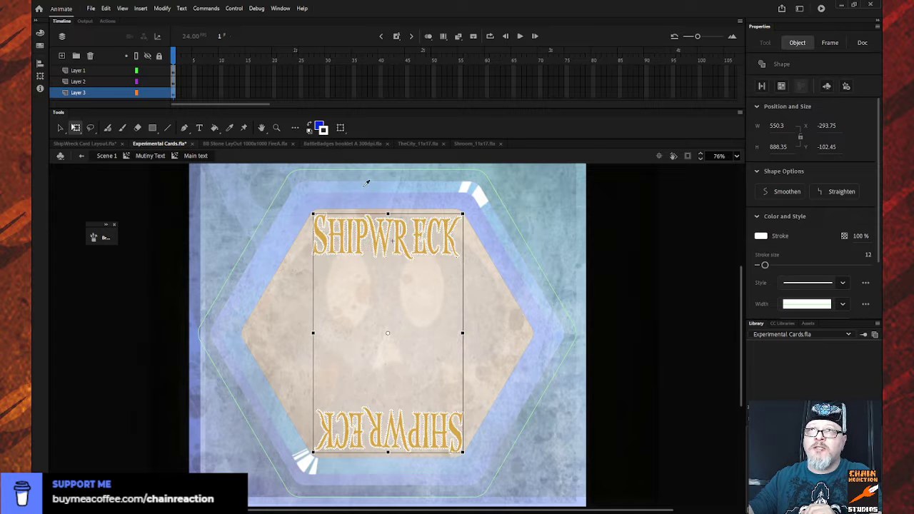
# - Fill all the SHIPWRECK lettering on Layer 1 with the border's blue and return to Scene 1
pyautogui.click(321, 235)
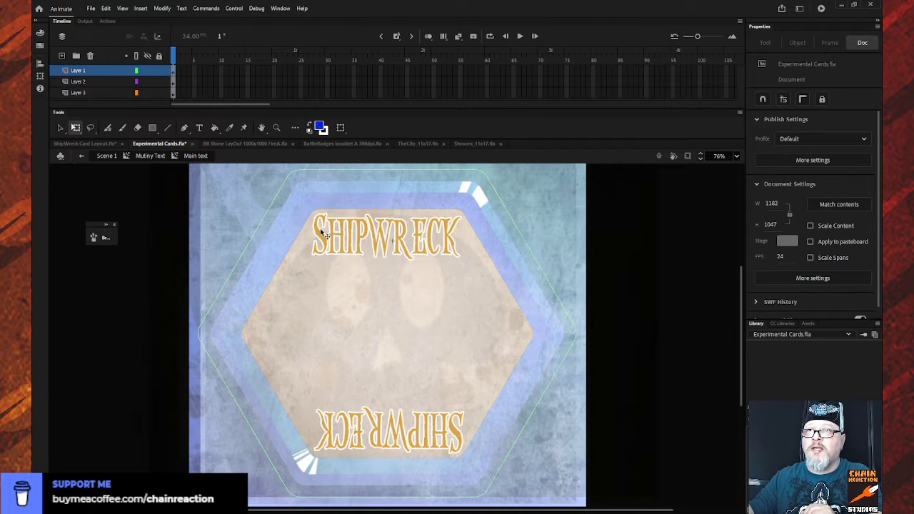
pyautogui.click(111, 71)
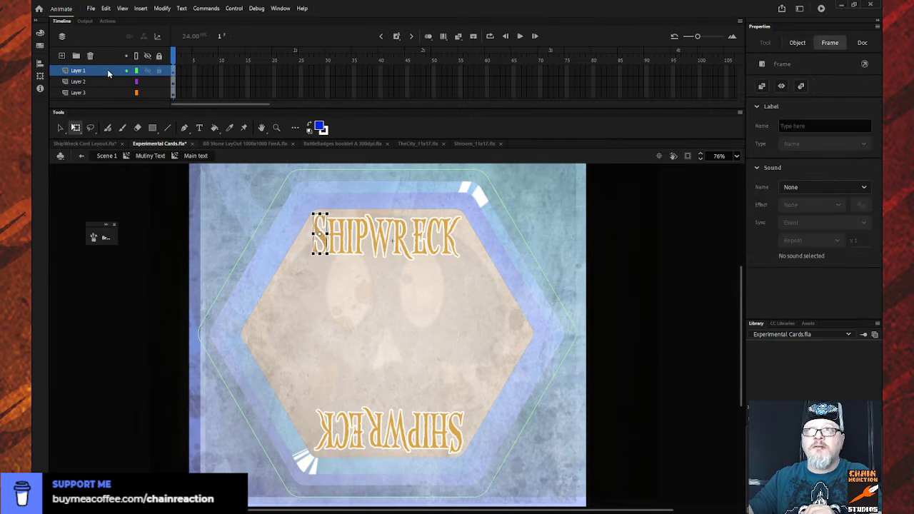
pyautogui.click(320, 127)
pyautogui.click(320, 127)
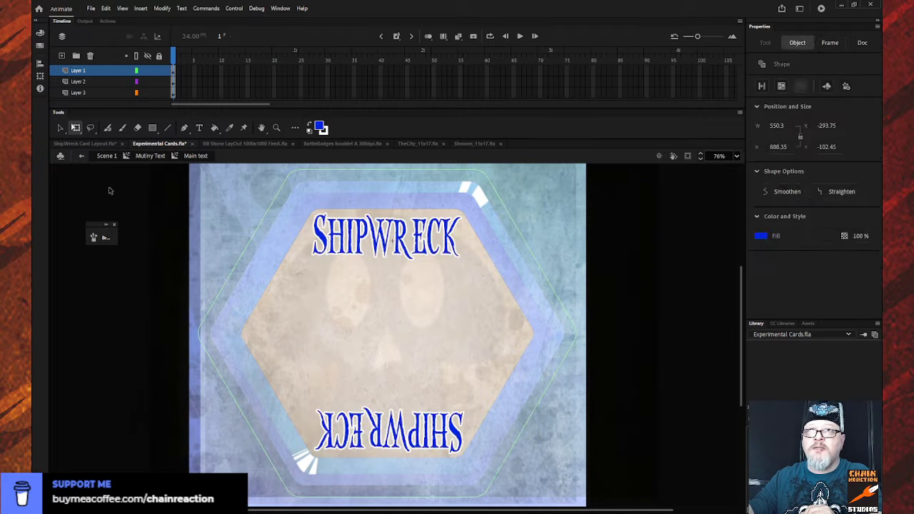
pyautogui.click(81, 156)
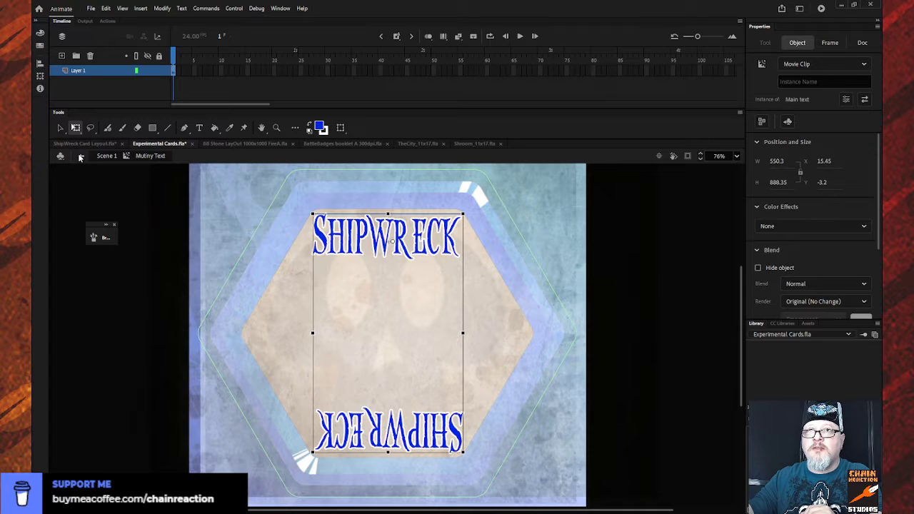
pyautogui.click(83, 156)
pyautogui.click(105, 180)
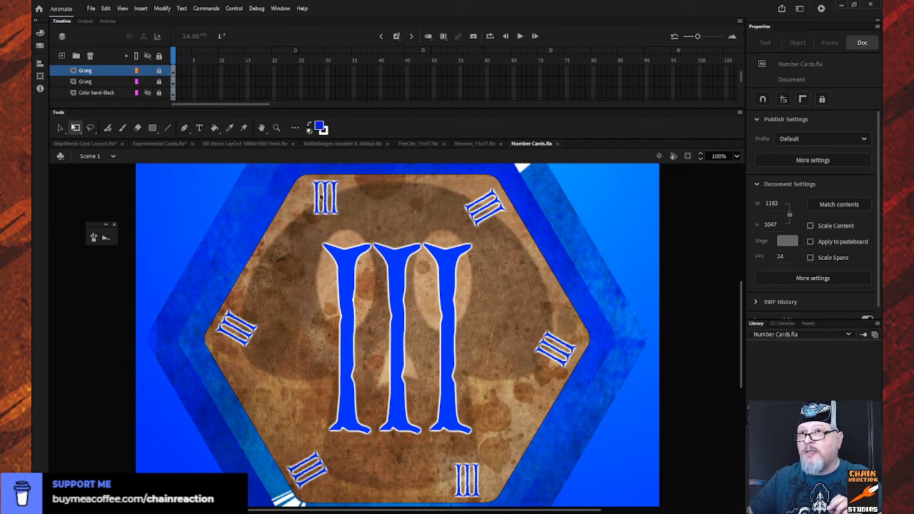
# - Back in Experimental Cards.fla, delete Layer 3 from the title's Main text symbol, return to Scene 1 and clear the selection
pyautogui.click(149, 141)
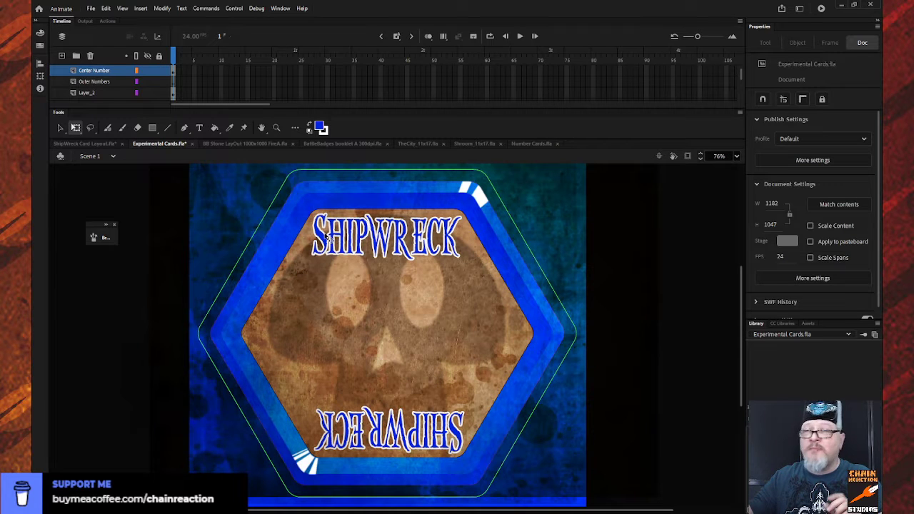
pyautogui.doubleClick(326, 240)
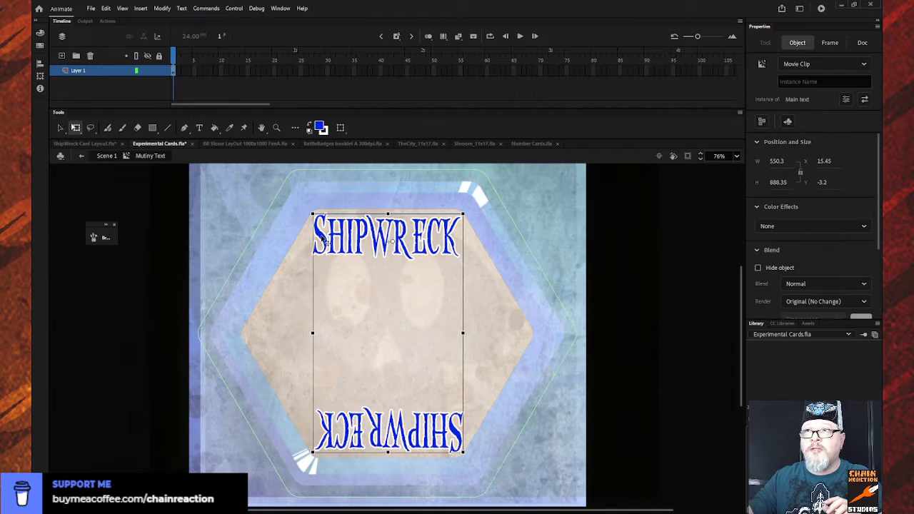
pyautogui.doubleClick(325, 241)
pyautogui.click(257, 201)
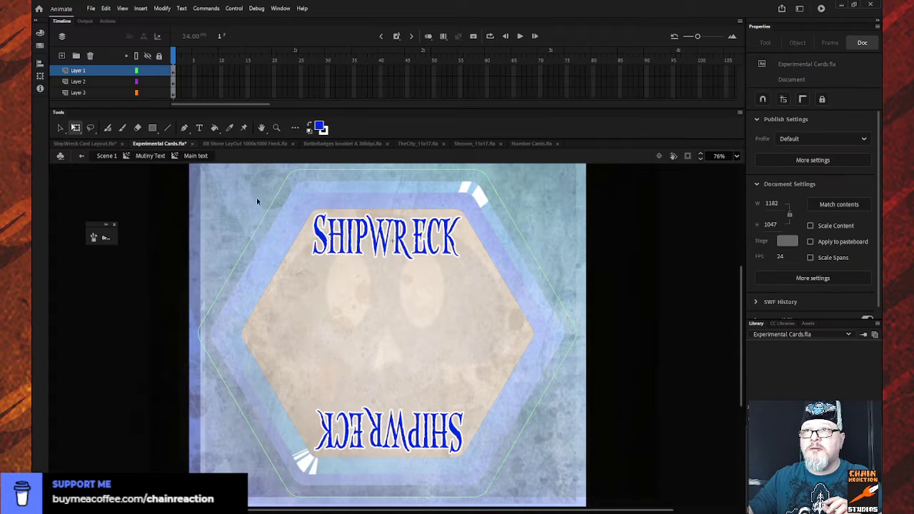
pyautogui.click(107, 94)
pyautogui.click(91, 56)
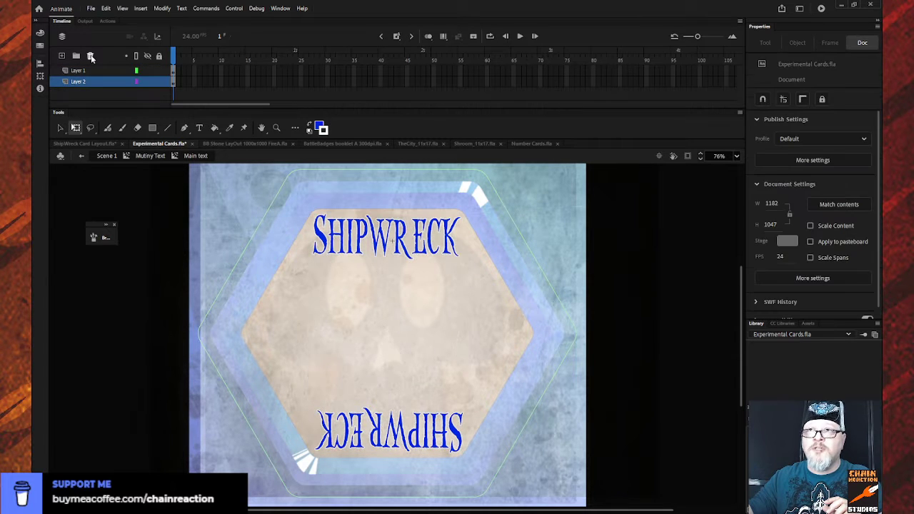
pyautogui.click(82, 157)
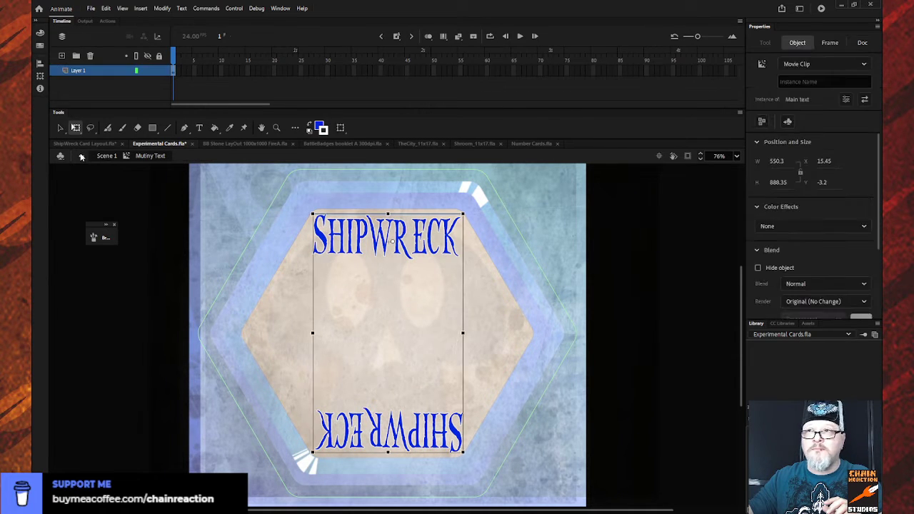
pyautogui.click(81, 157)
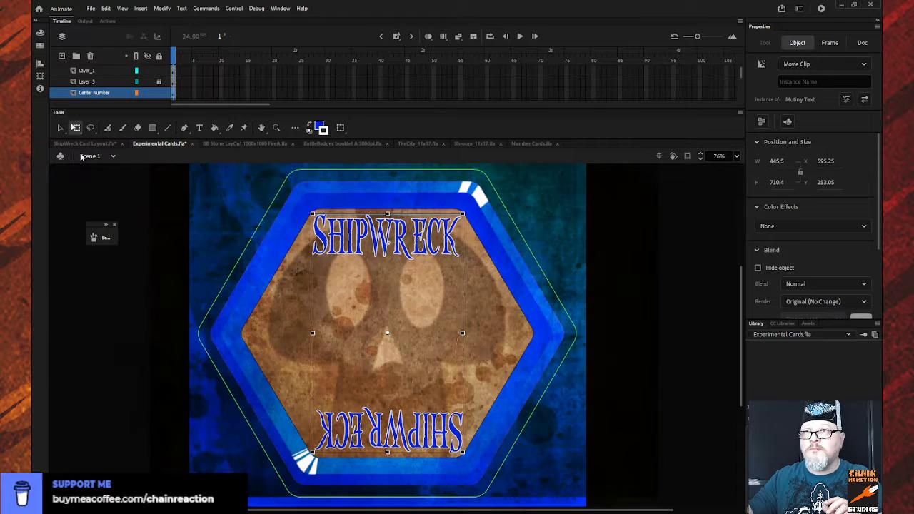
pyautogui.click(659, 379)
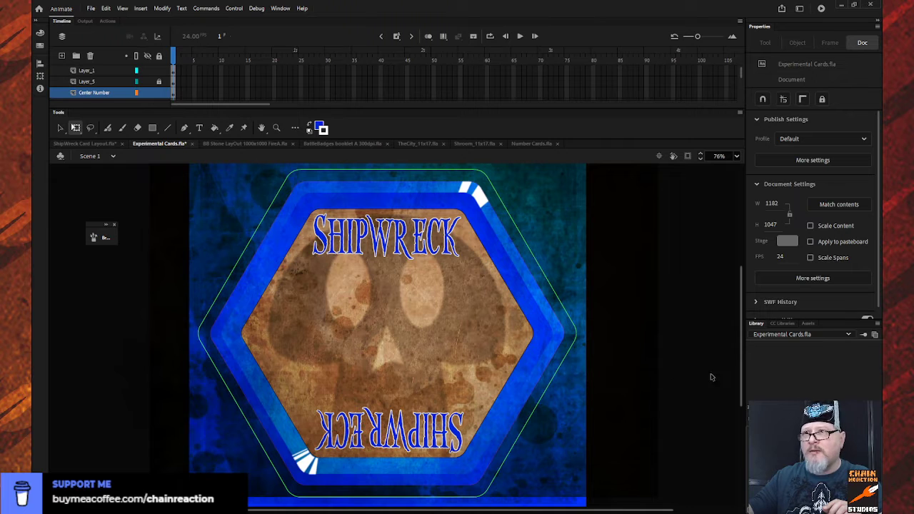
# - Copy the yellow rule text from ShipWreck Card Layout.fla and paste it onto the Center Number layer of Experimental Cards.fla
pyautogui.click(102, 144)
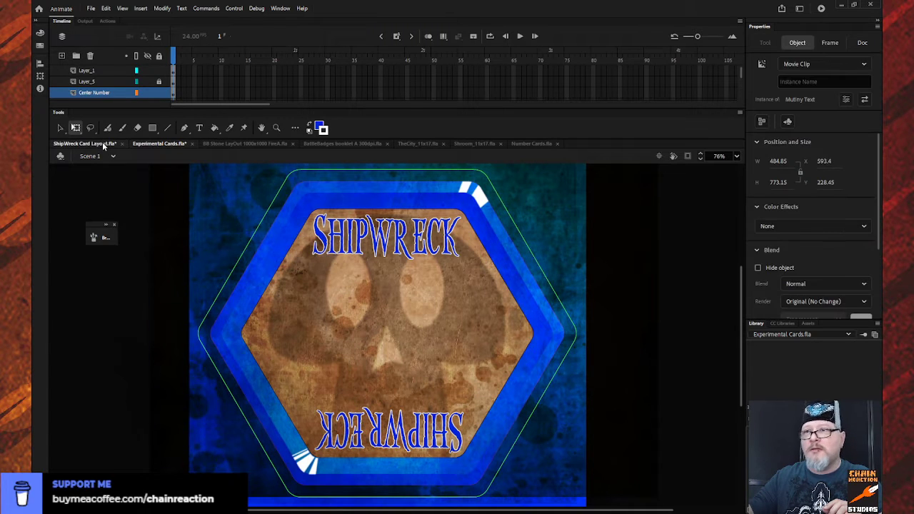
pyautogui.doubleClick(364, 272)
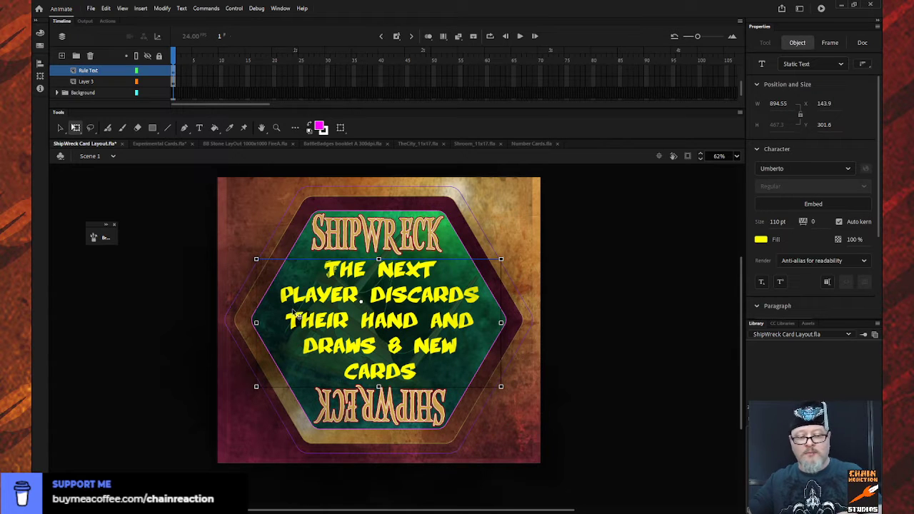
pyautogui.click(167, 145)
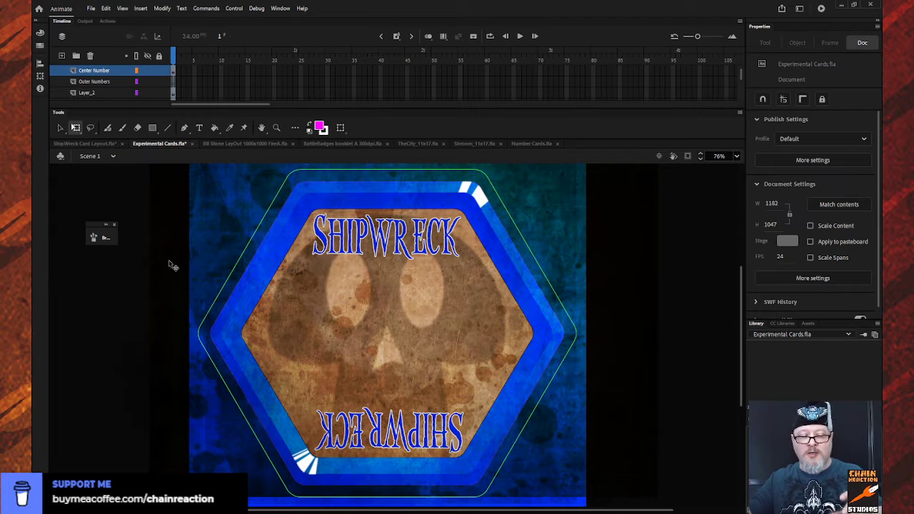
pyautogui.hotkey('ctrl', 'v')
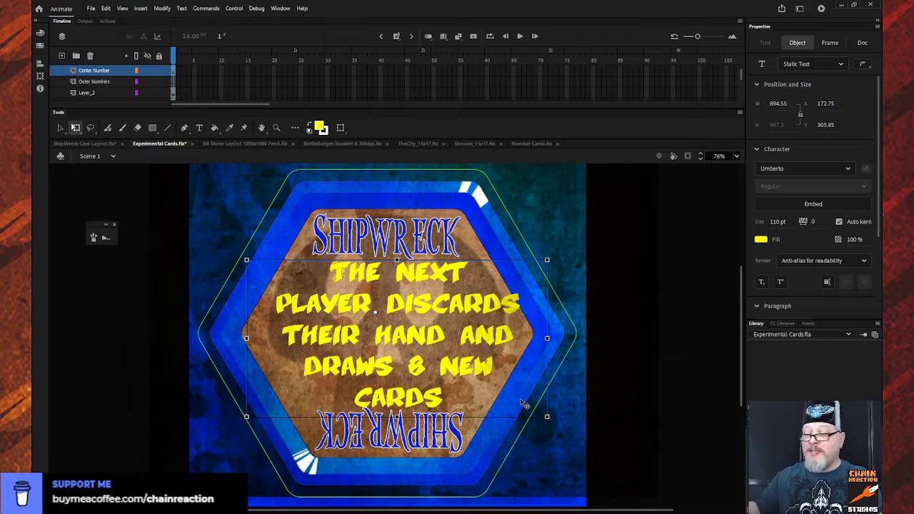
# - Nudge the rule text left and slightly up to about X 136, Y 303, and shrink it to about 849.3 by 443.7 px
pyautogui.hotkey('shift', 'Left')
pyautogui.hotkey('shift', 'Left')
pyautogui.hotkey('shift', 'Left')
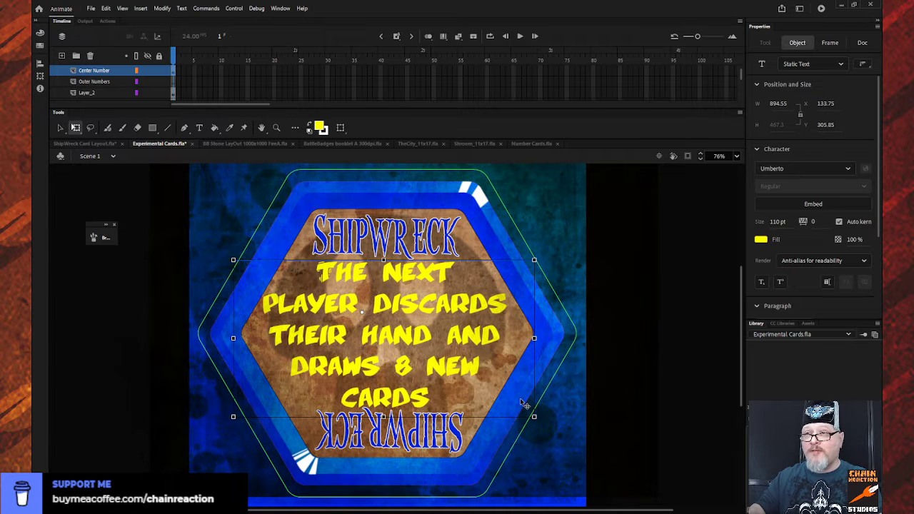
pyautogui.press('Right')
pyautogui.press('Right')
pyautogui.press('Up')
pyautogui.press('Up')
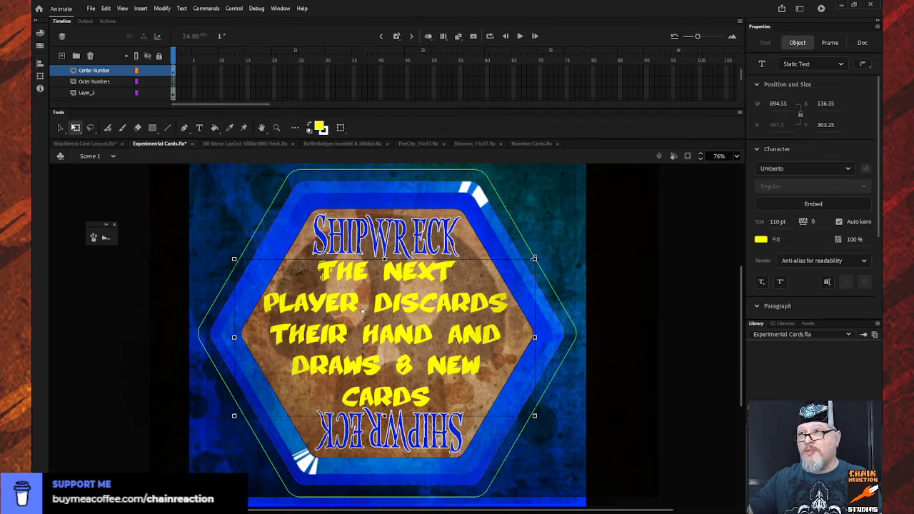
pyautogui.moveTo(535, 258); pyautogui.dragTo(528, 262)
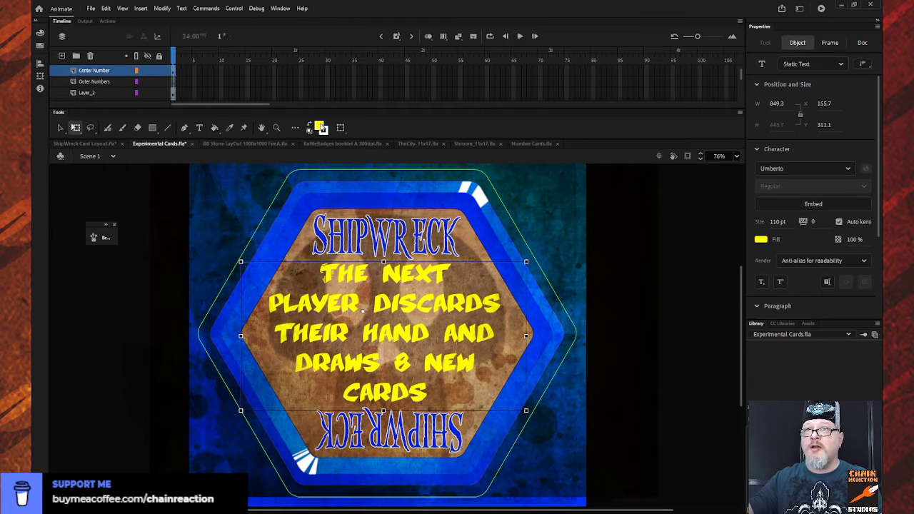
# - Change the rule text's fill colour to white and deselect the text
pyautogui.click(309, 130)
pyautogui.click(309, 123)
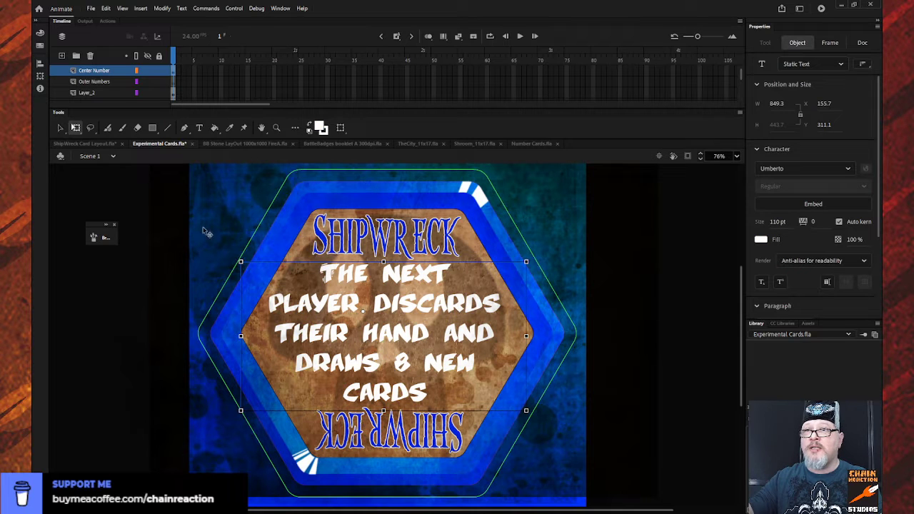
pyautogui.click(170, 230)
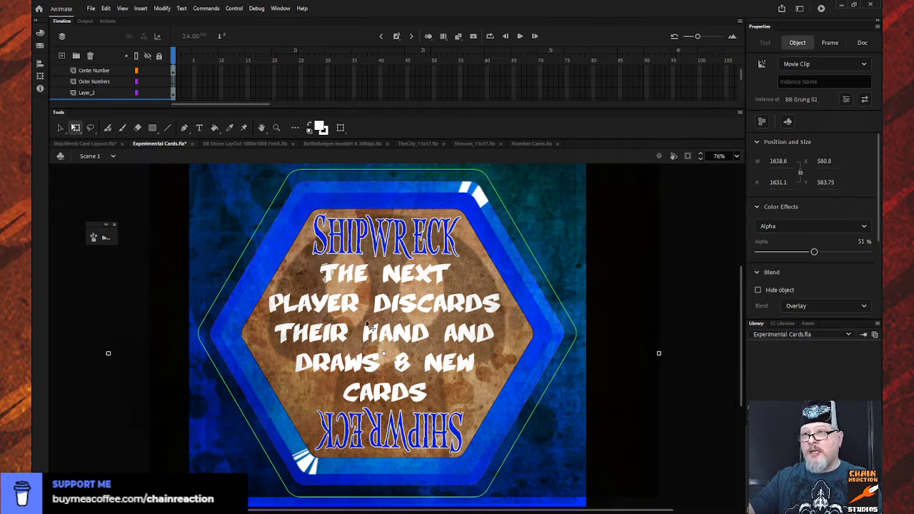
# - Look through the card's layer stack, from the colour bands and background plates up to the Mask layer
pyautogui.scroll(-3, 130, 82)
pyautogui.scroll(-3, 130, 83)
pyautogui.scroll(-3, 131, 82)
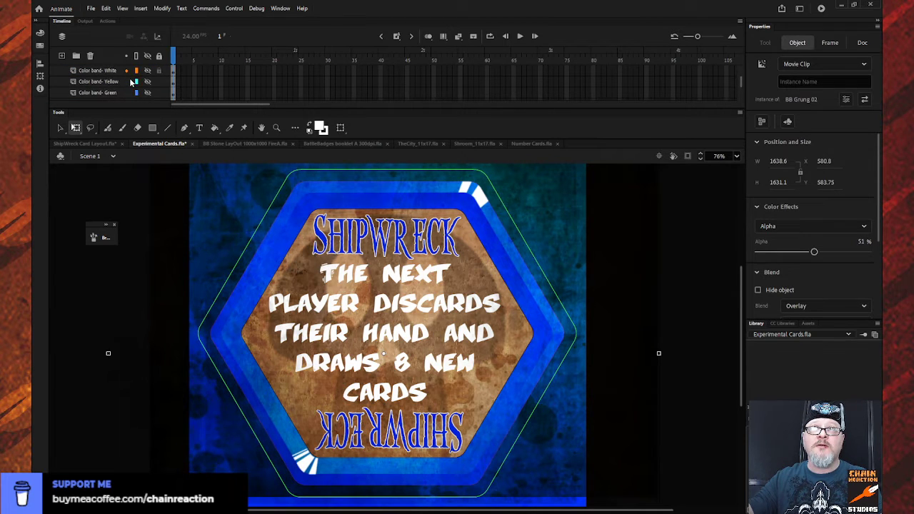
pyautogui.scroll(10, 128, 84)
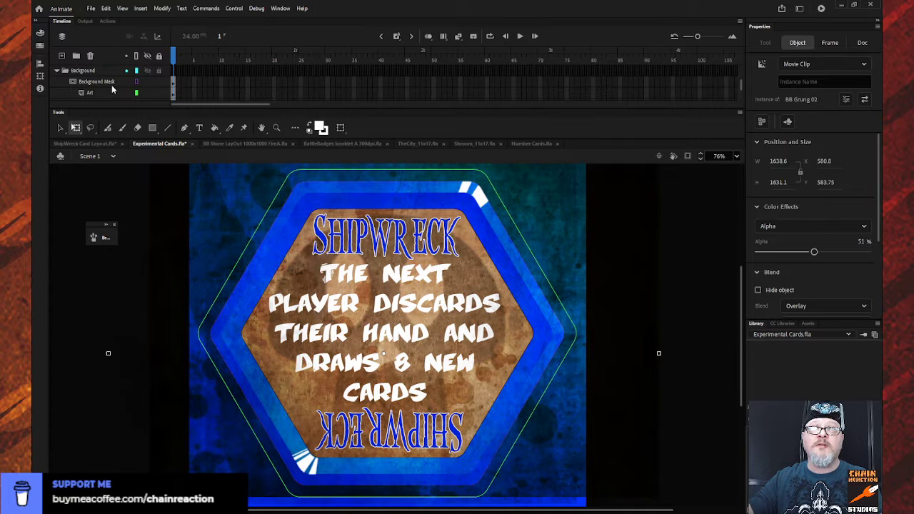
pyautogui.scroll(-6, 112, 85)
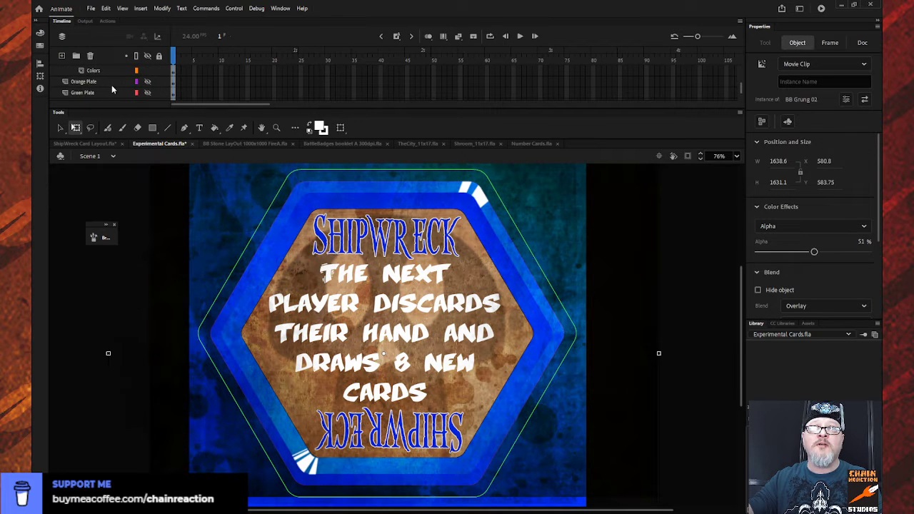
pyautogui.scroll(-6, 112, 90)
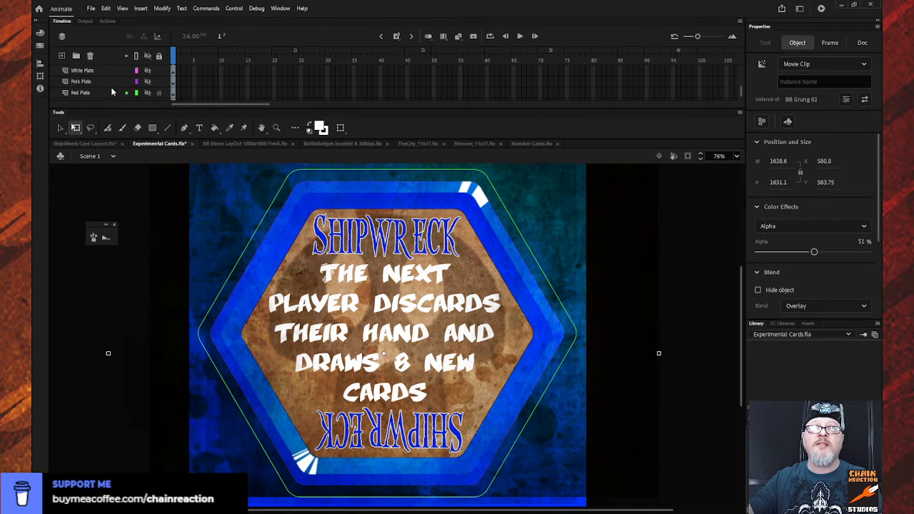
pyautogui.scroll(4, 112, 90)
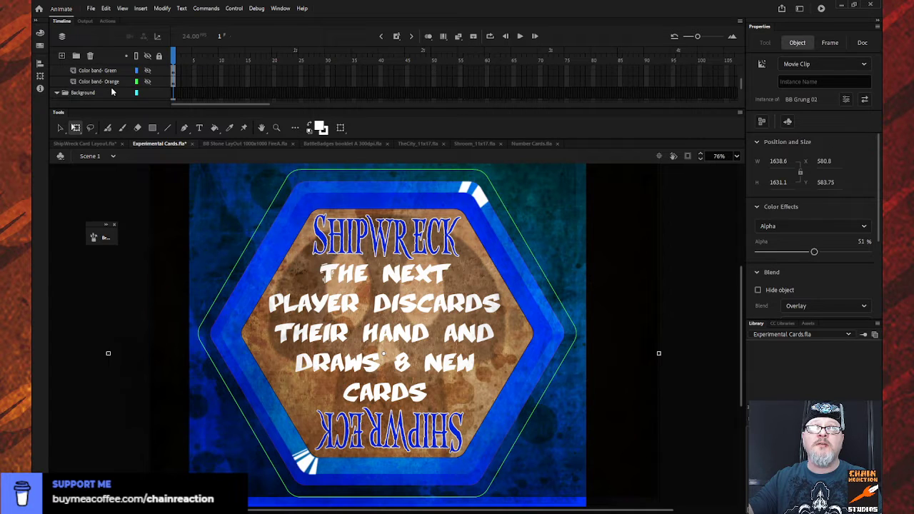
pyautogui.scroll(3, 112, 89)
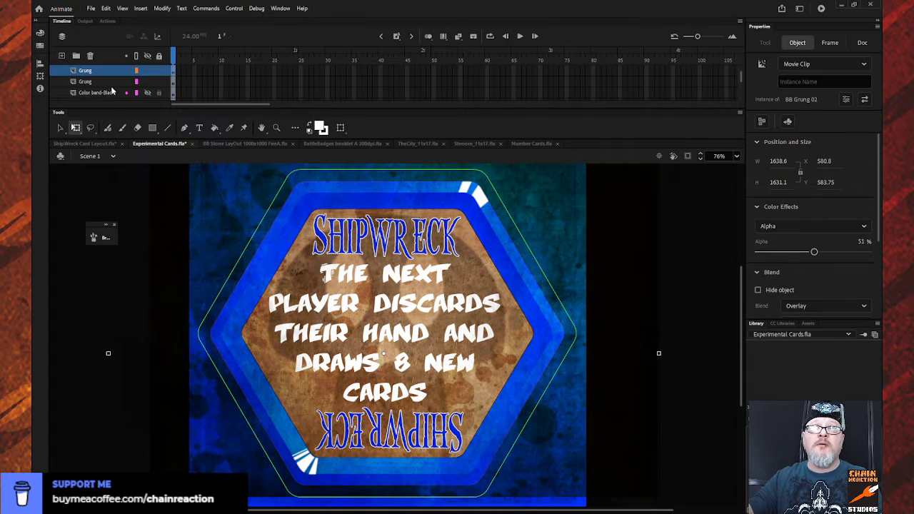
pyautogui.click(112, 92)
pyautogui.scroll(3, 112, 90)
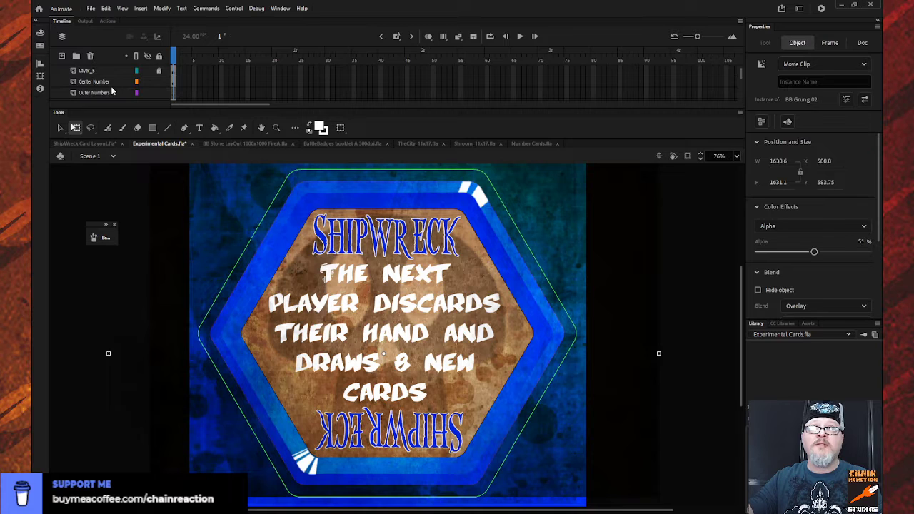
# - Identify the bbGrunge 01 texture over the card, return to Scene 1 and lock its layer, Layer_2
pyautogui.click(298, 279)
pyautogui.doubleClick(298, 279)
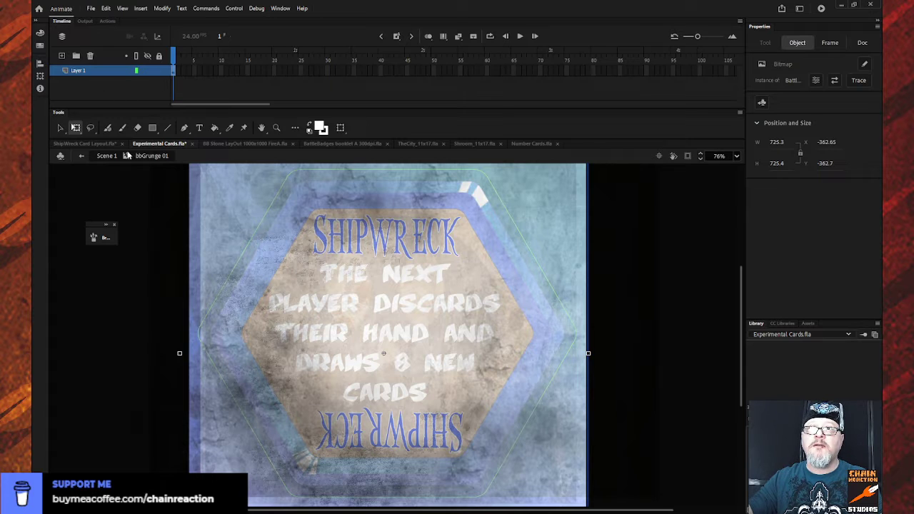
pyautogui.click(82, 156)
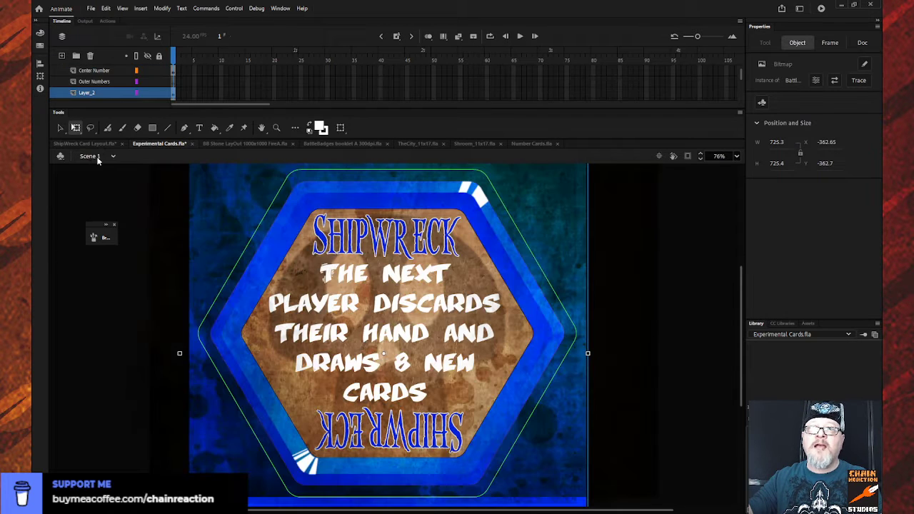
pyautogui.click(159, 92)
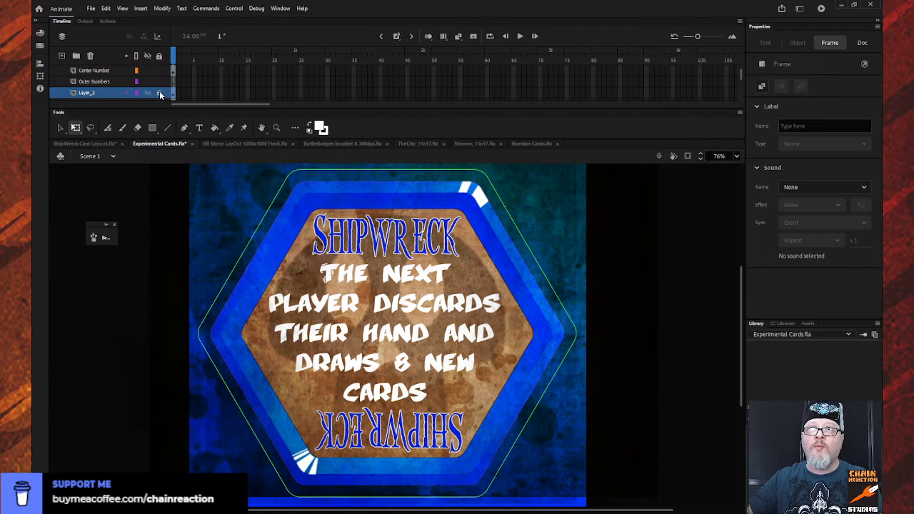
# - Identify the BB Grung 02 texture over the card, return to Scene 1 and lock both Grung layers above the colour bands
pyautogui.doubleClick(299, 279)
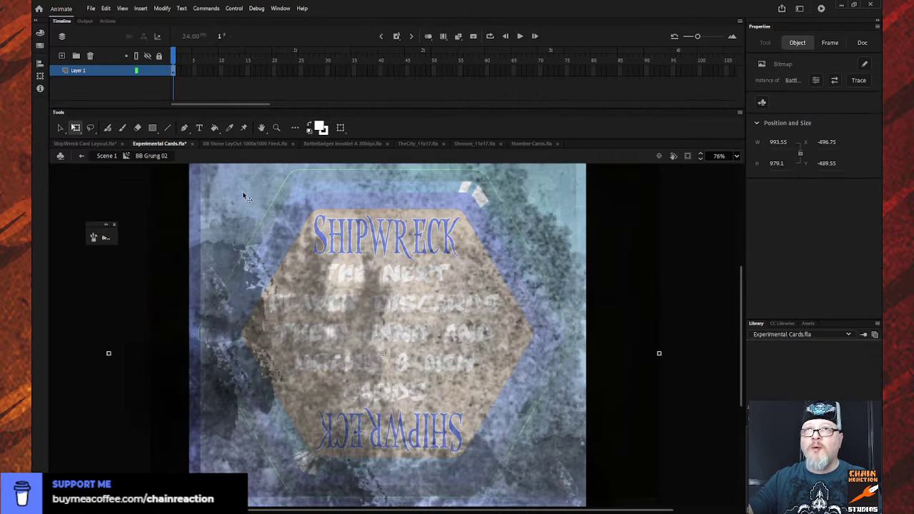
pyautogui.click(80, 156)
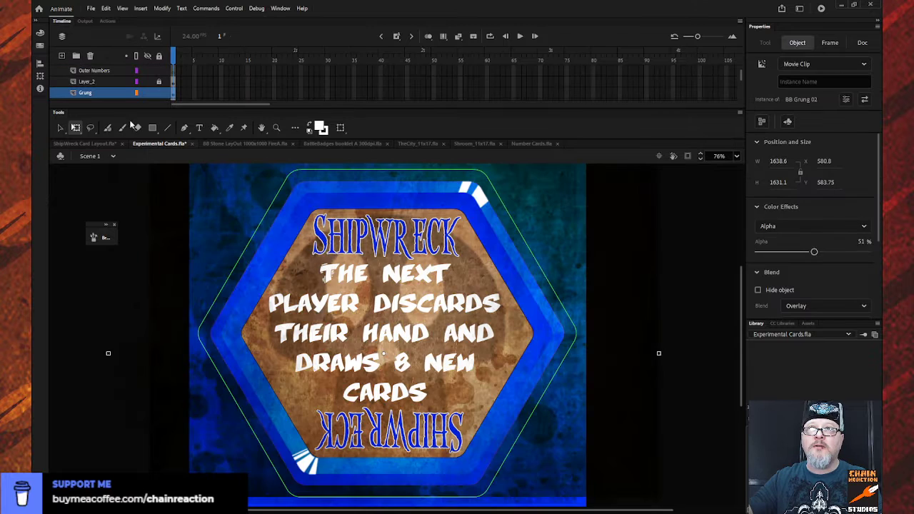
pyautogui.click(159, 93)
pyautogui.scroll(-1, 160, 95)
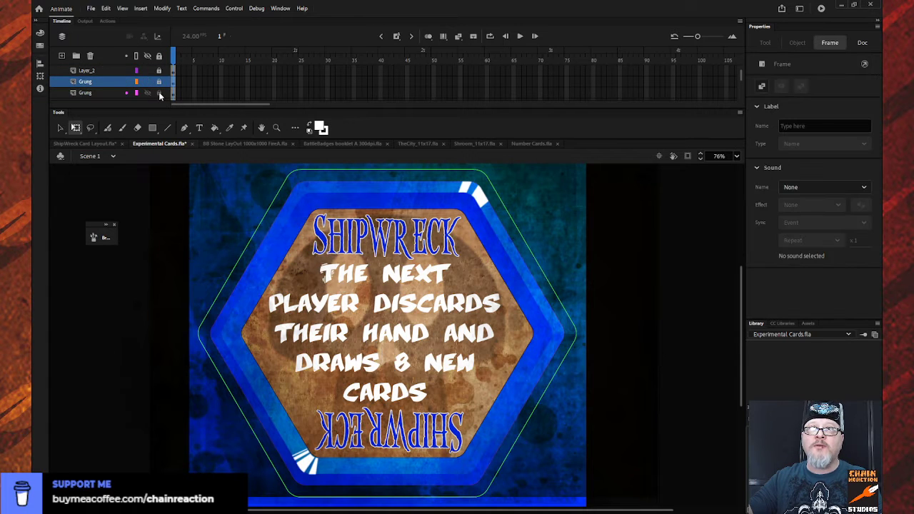
pyautogui.scroll(-3, 147, 93)
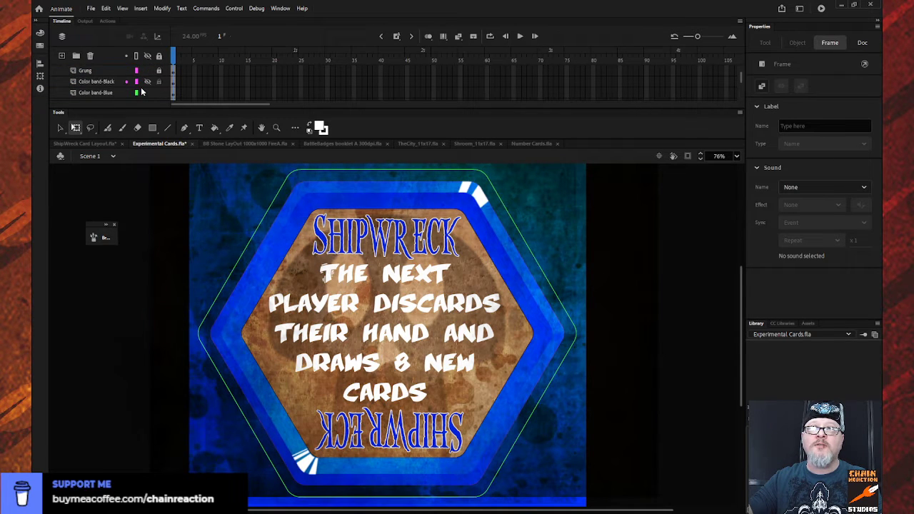
# - Delete the existing artwork from the Art layer inside the Background folder
pyautogui.scroll(-3, 144, 92)
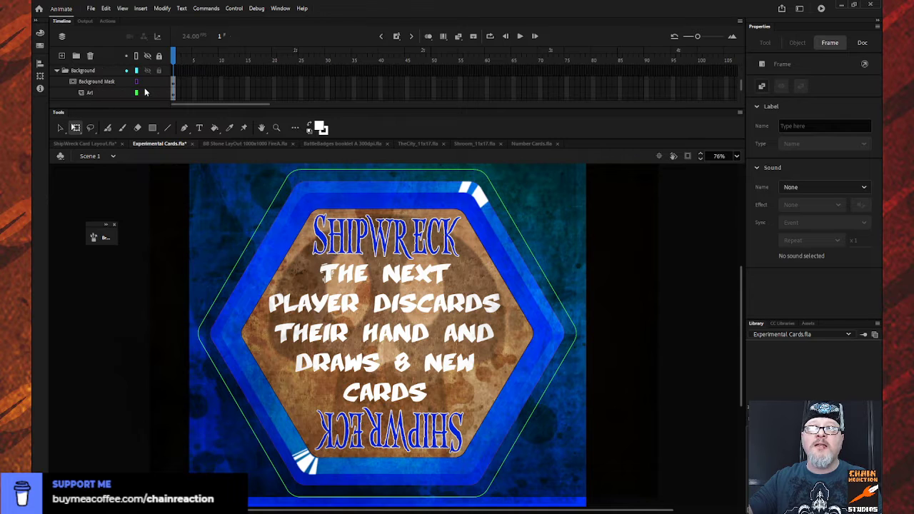
pyautogui.scroll(-1, 145, 92)
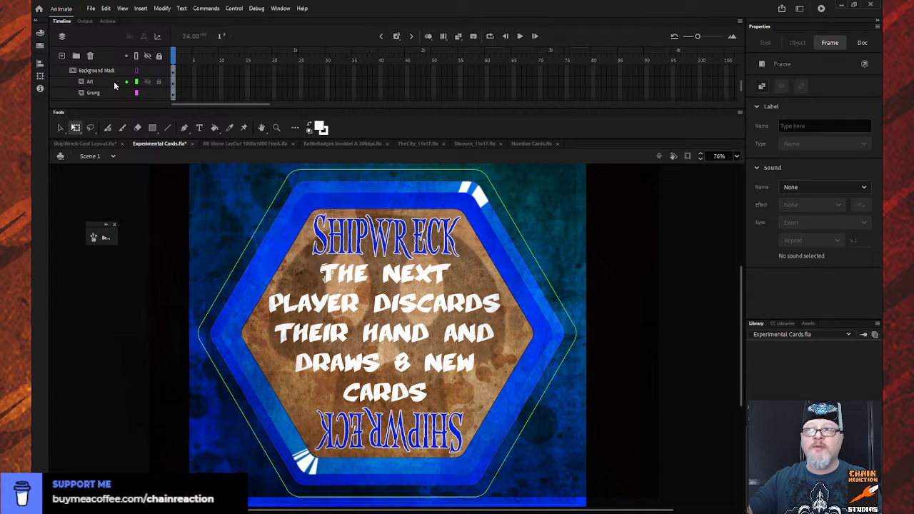
pyautogui.click(115, 83)
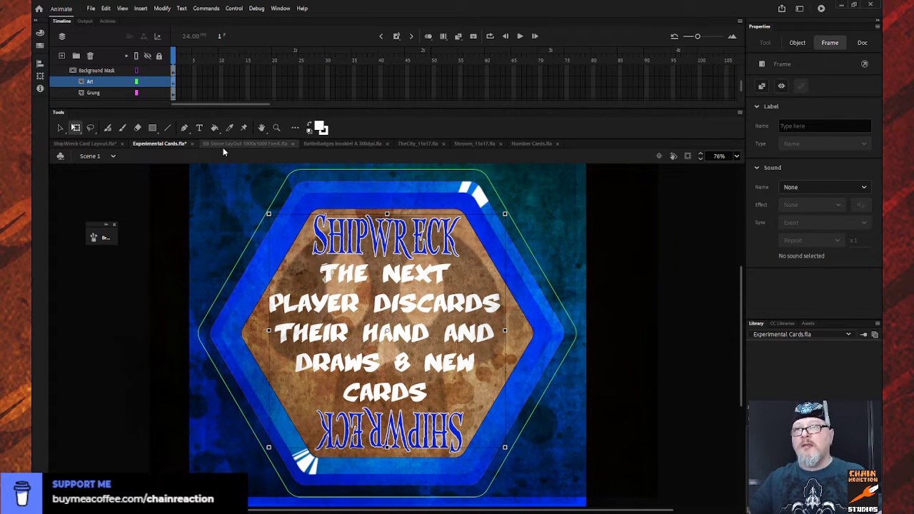
pyautogui.hotkey('ctrl', 'shift', 'a')
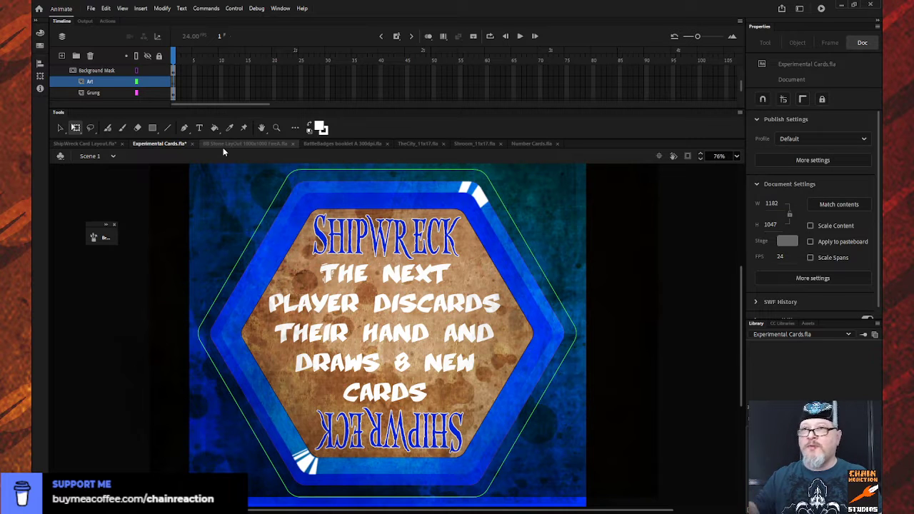
# - Switch to ShipWreck Card Layout.fla, expand its Background folder and examine what Layer 10 and Colors contain
pyautogui.click(71, 145)
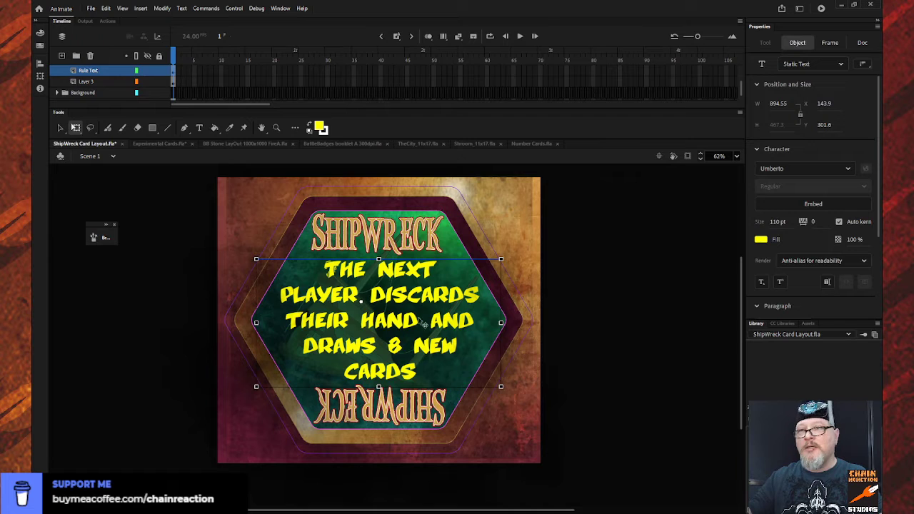
pyautogui.scroll(-1, 129, 67)
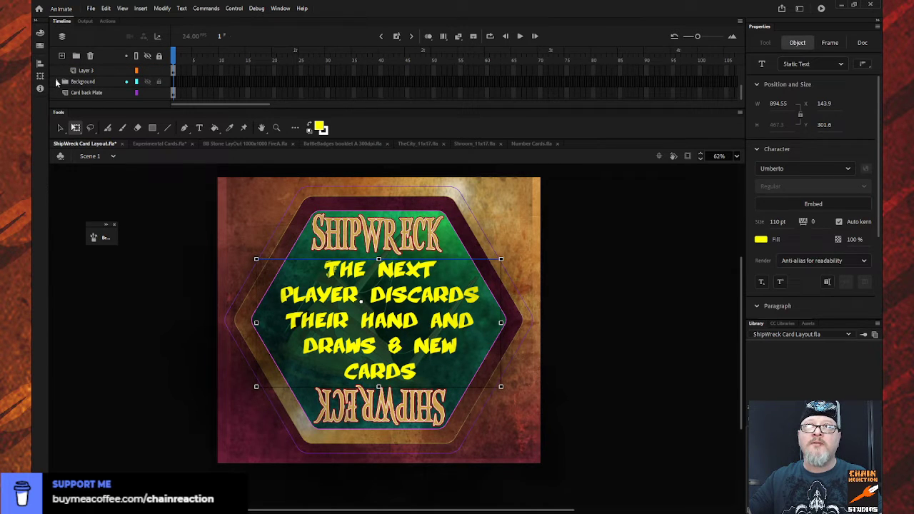
pyautogui.click(57, 81)
pyautogui.scroll(-2, 79, 84)
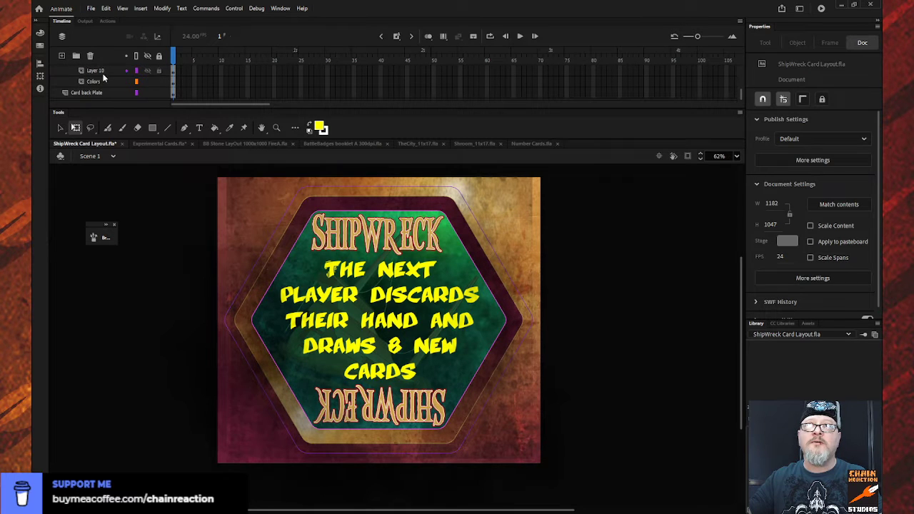
pyautogui.click(104, 70)
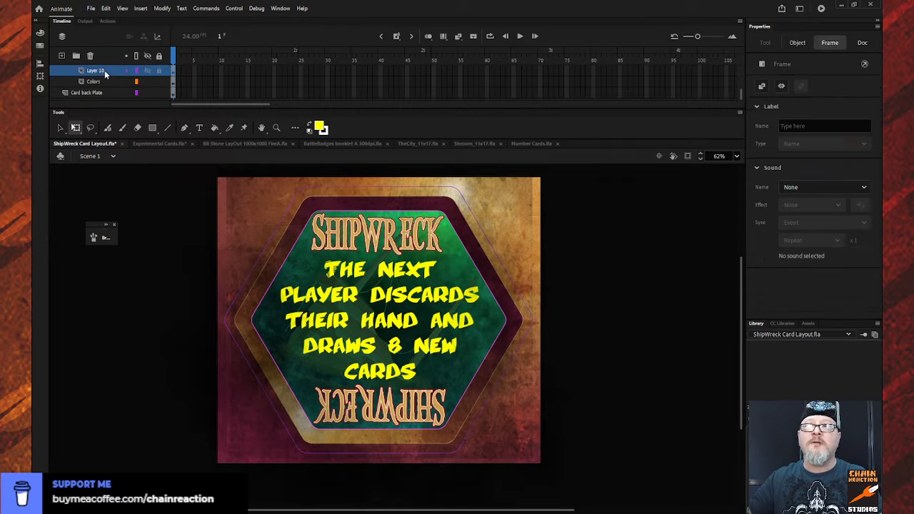
pyautogui.click(148, 70)
pyautogui.click(149, 70)
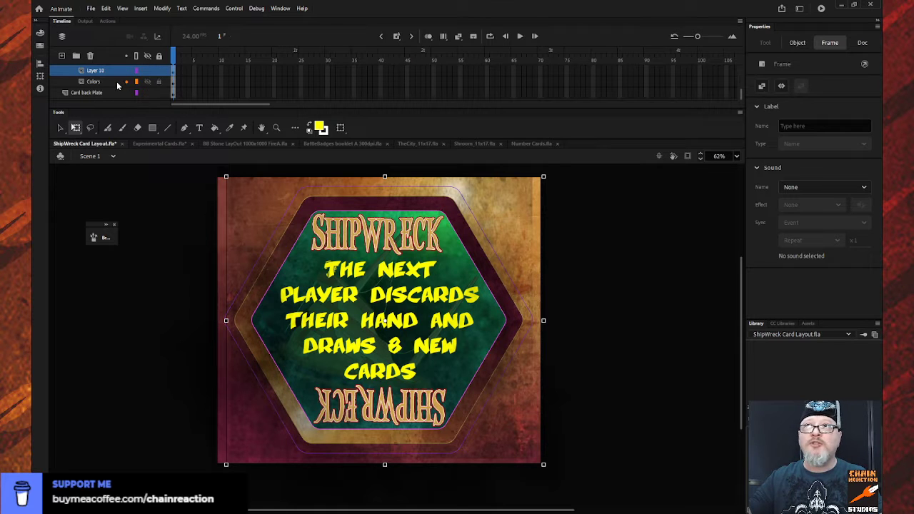
pyautogui.click(118, 85)
pyautogui.scroll(-5, 123, 85)
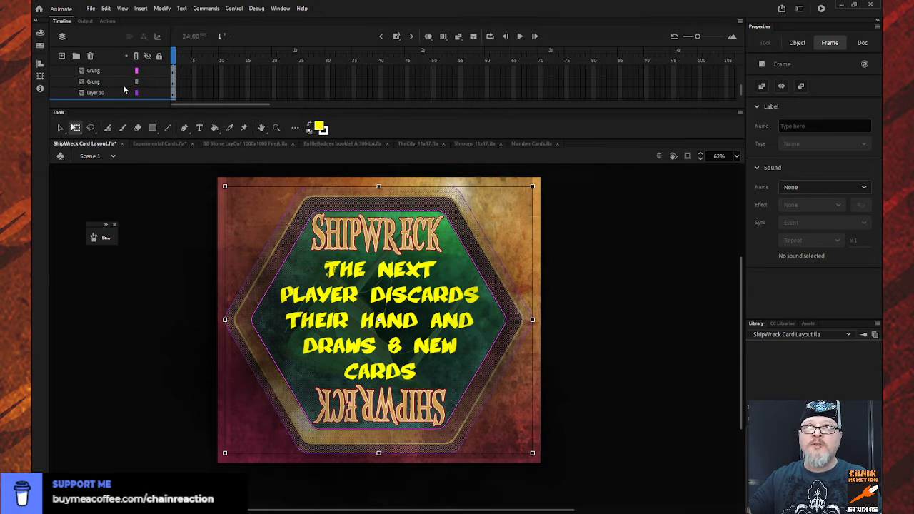
# - Examine what Layer 3 and the Rule Text layer contain while looking for the ship artwork
pyautogui.scroll(8, 123, 95)
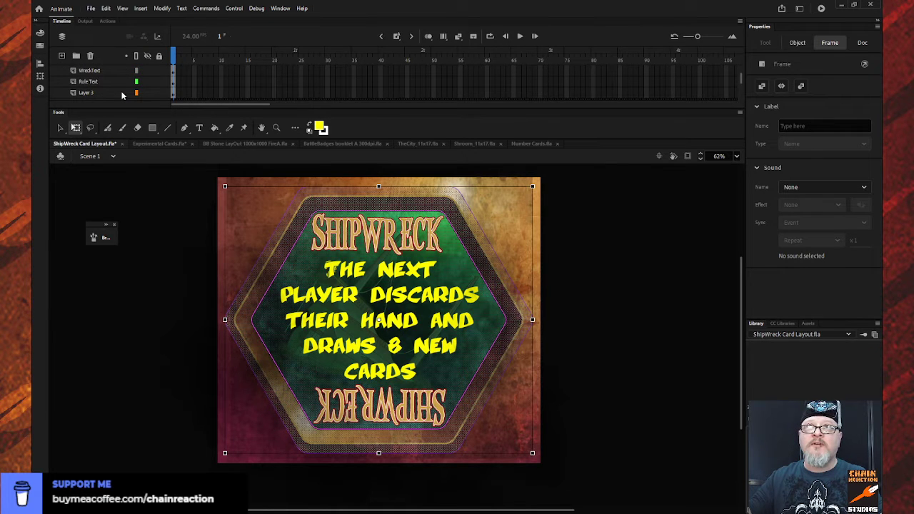
pyautogui.click(113, 94)
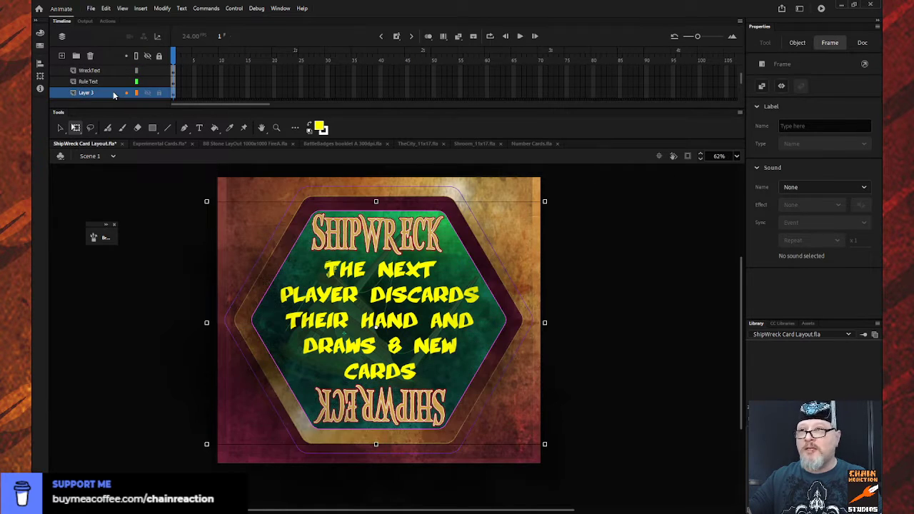
pyautogui.click(113, 83)
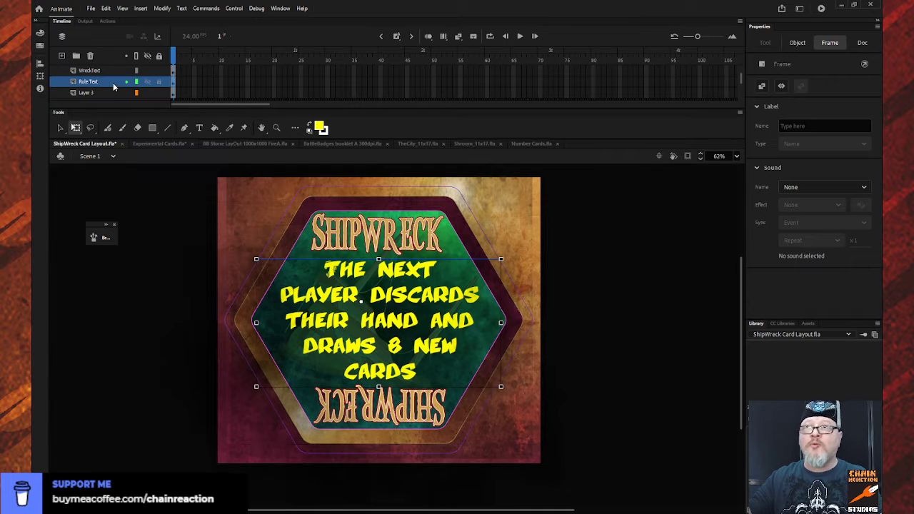
pyautogui.scroll(-5, 112, 87)
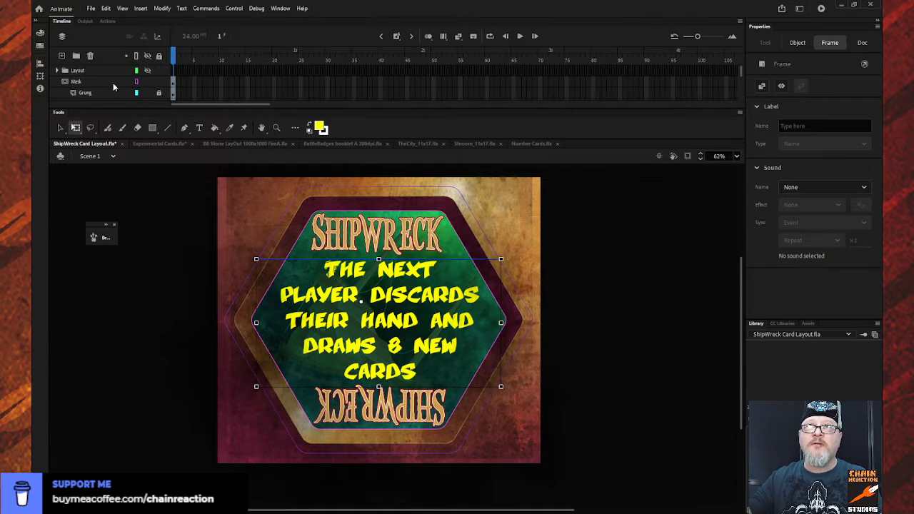
pyautogui.scroll(4, 113, 87)
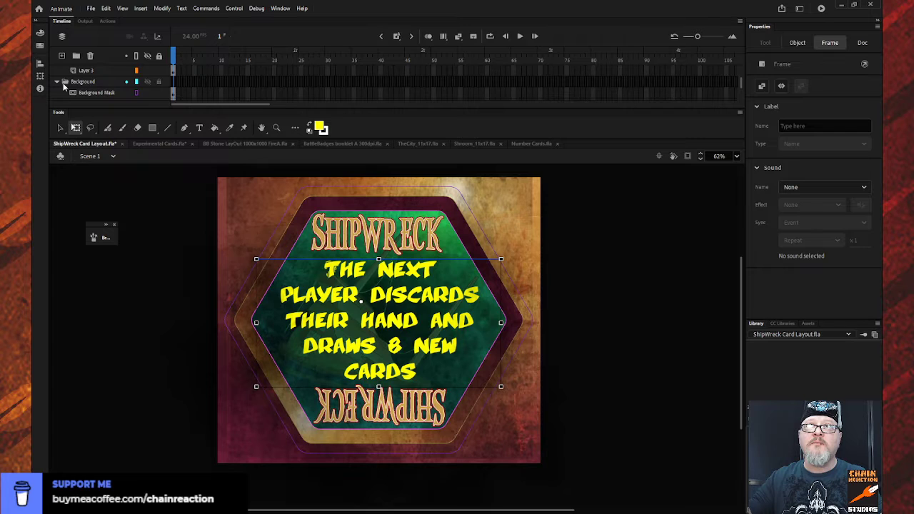
pyautogui.scroll(-1, 68, 87)
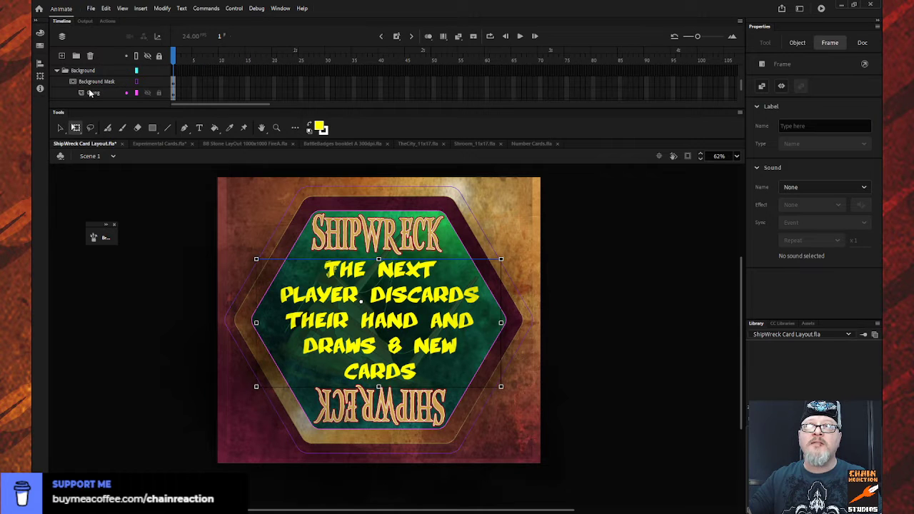
# - Check the Grung layer under the Background Mask and hide all layers of the ShipWreck layout
pyautogui.click(90, 93)
pyautogui.click(150, 94)
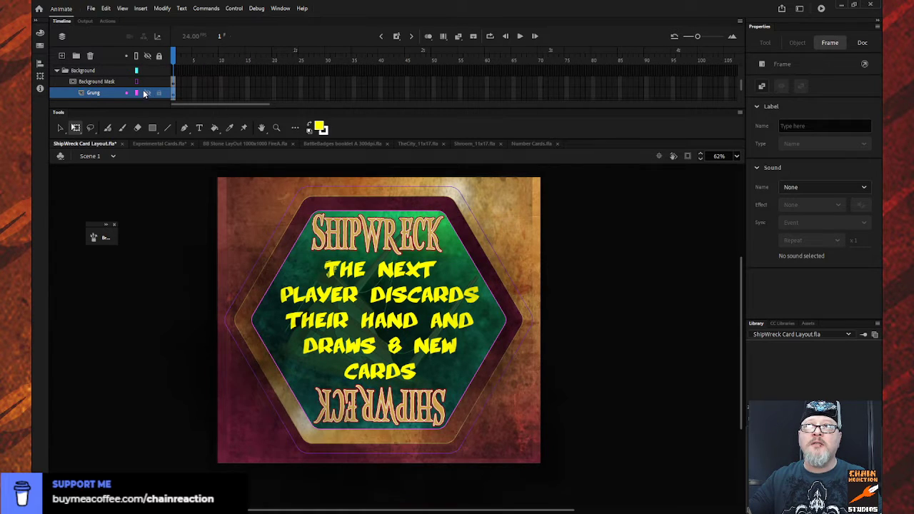
pyautogui.click(148, 56)
pyautogui.scroll(3, 131, 69)
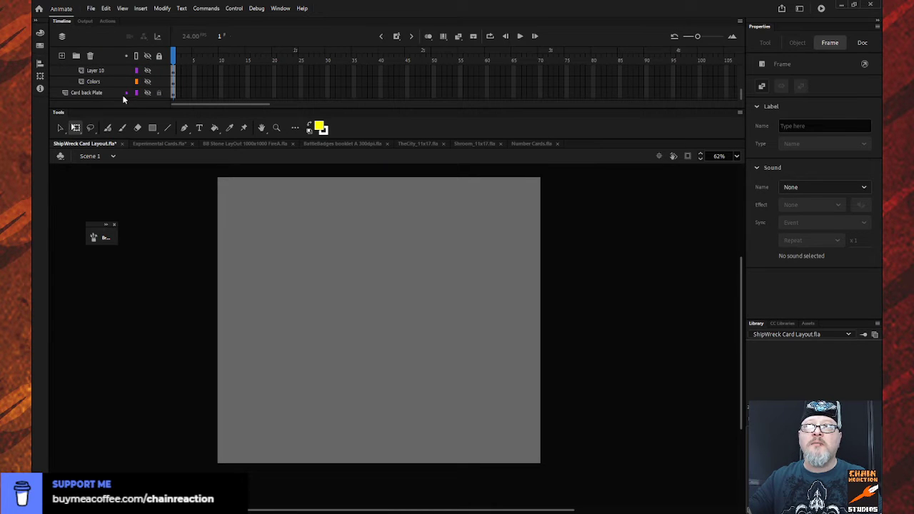
# - Toggle the visibility of the Card back Plate and the Background folder's layers one at a time to identify their contents
pyautogui.click(147, 93)
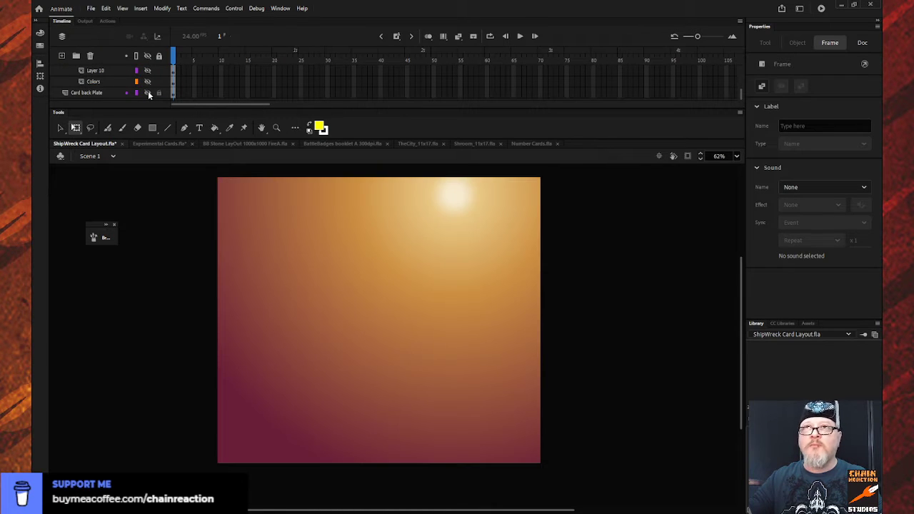
pyautogui.click(148, 93)
pyautogui.click(147, 81)
pyautogui.click(147, 81)
pyautogui.click(148, 70)
pyautogui.click(147, 70)
pyautogui.scroll(1, 148, 69)
pyautogui.click(147, 70)
pyautogui.click(148, 70)
pyautogui.scroll(1, 147, 70)
pyautogui.click(147, 70)
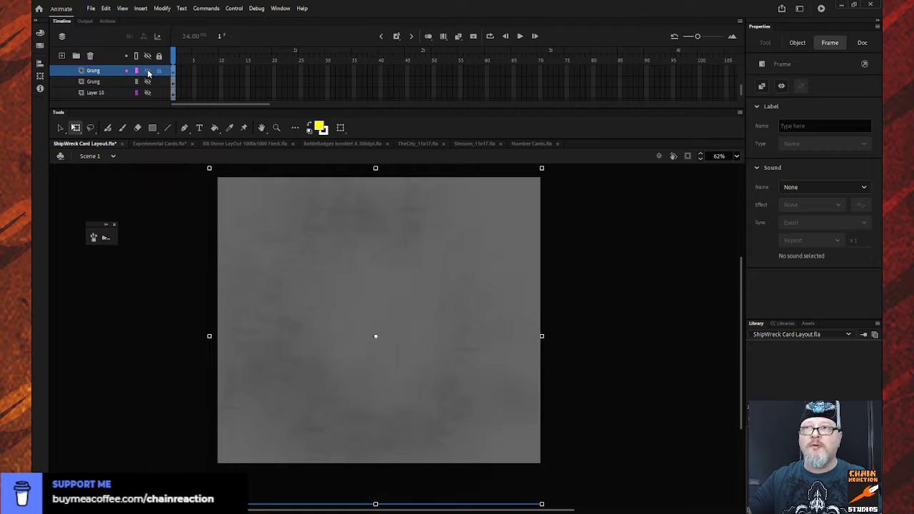
pyautogui.scroll(1, 148, 71)
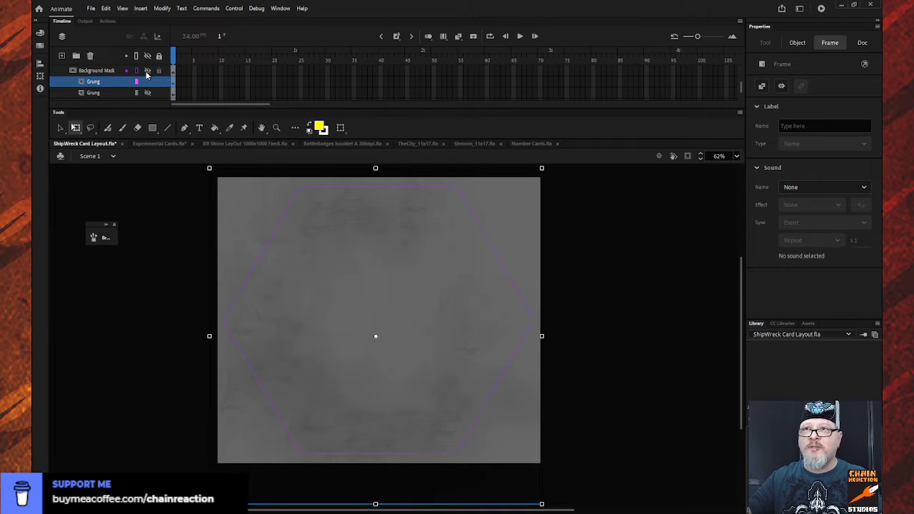
pyautogui.scroll(1, 146, 80)
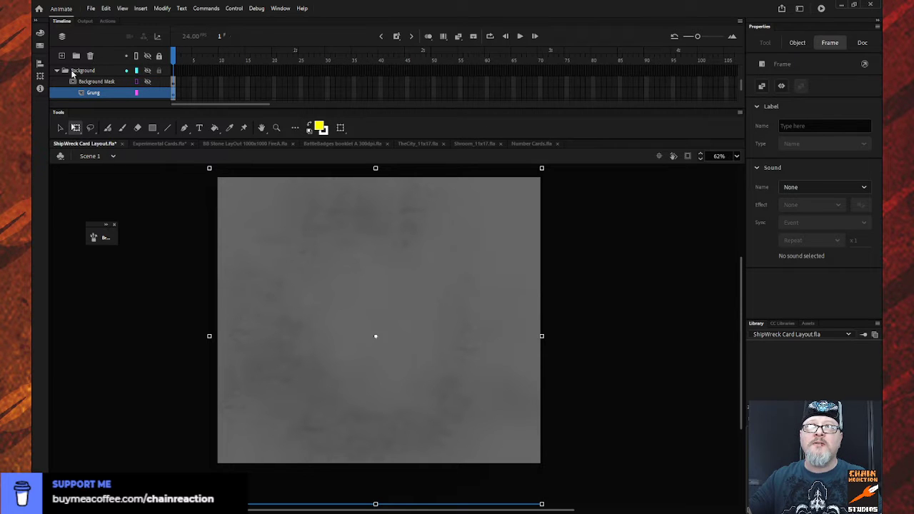
# - Reveal Layer 3 in the ShipWreck layout and copy its ship artwork in place onto the Art layer of Experimental Cards.fla
pyautogui.click(58, 72)
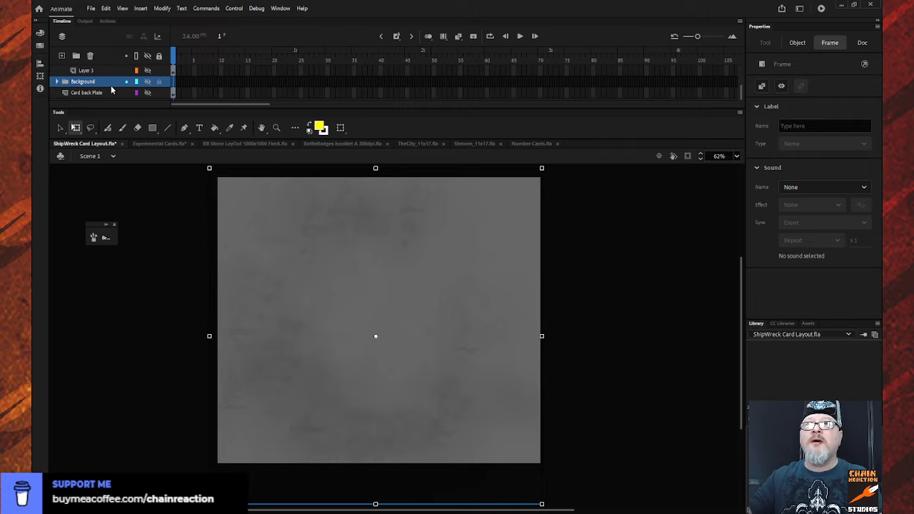
pyautogui.scroll(1, 111, 89)
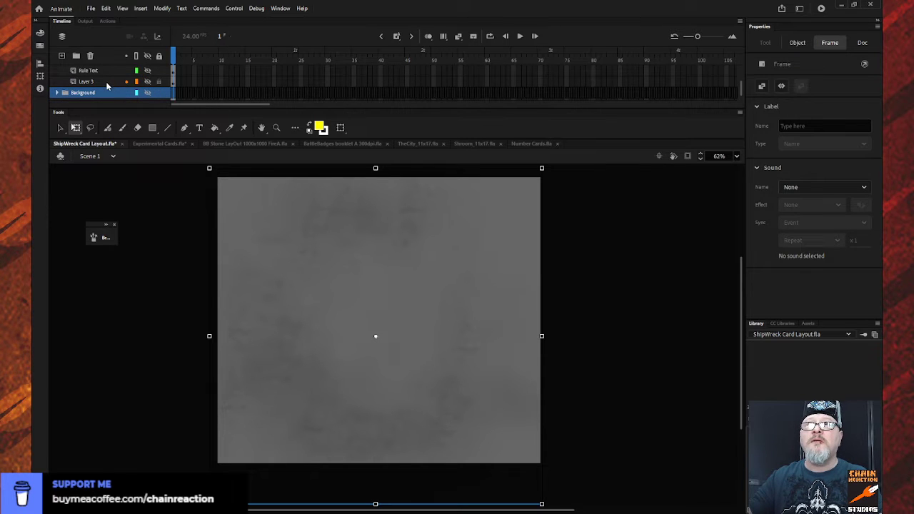
pyautogui.click(106, 82)
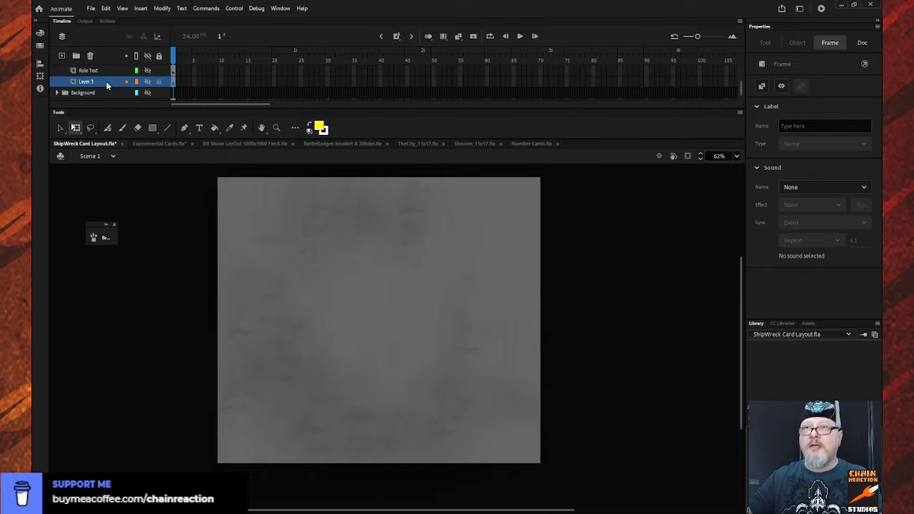
pyautogui.click(148, 81)
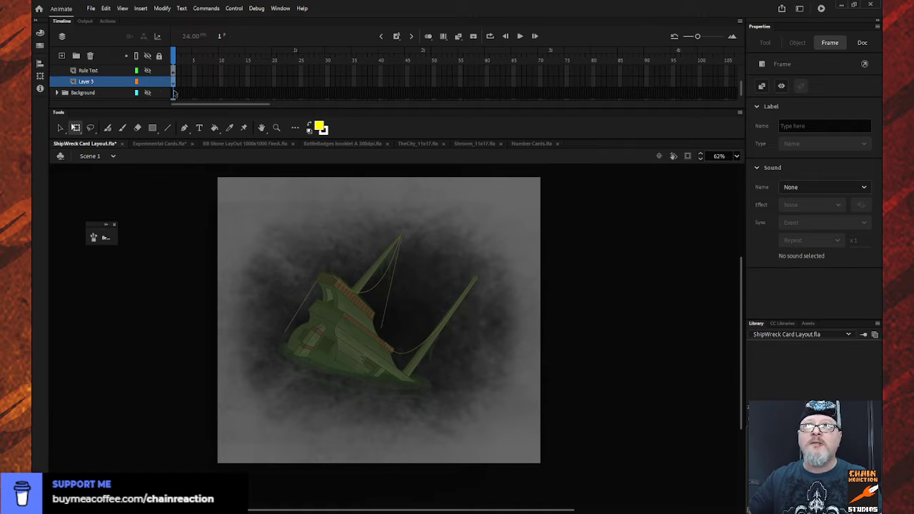
pyautogui.click(334, 331)
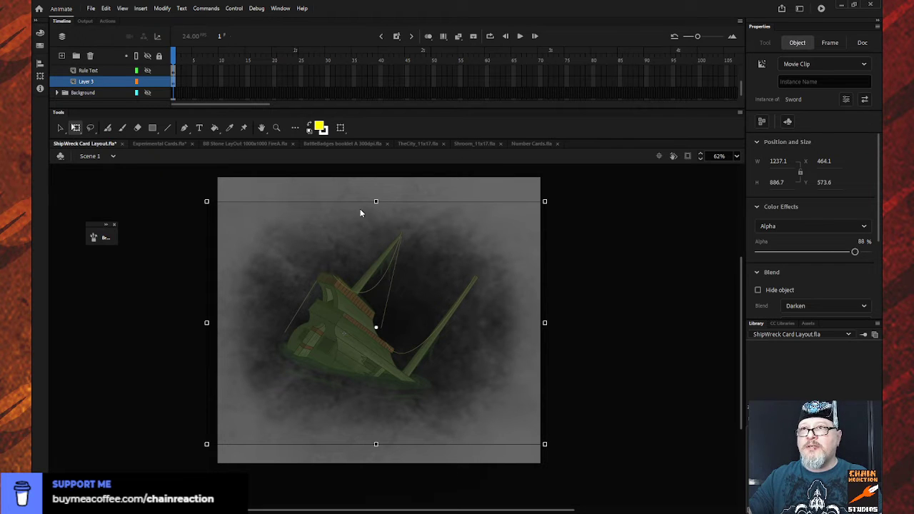
pyautogui.click(159, 144)
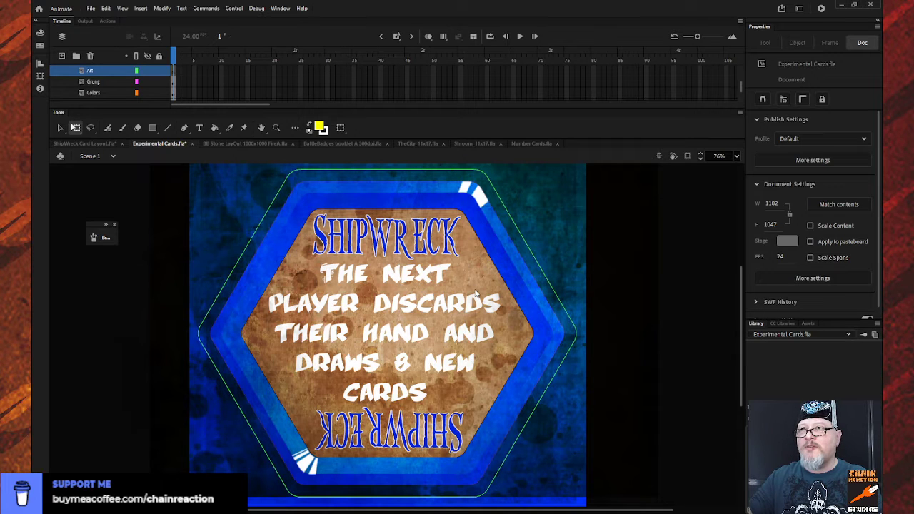
pyautogui.click(588, 332)
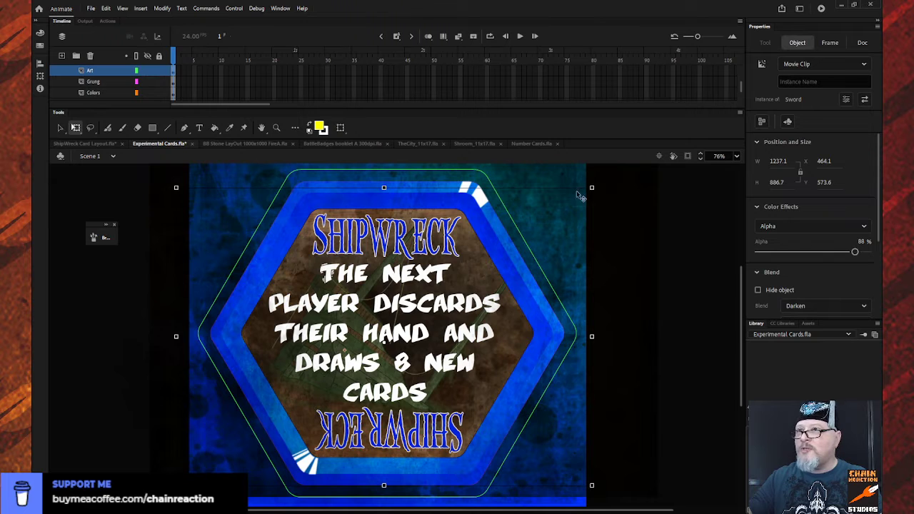
# - Shrink the ship artwork to about 1028 by 737 px, nudge it to about X 483, and lock all layers
pyautogui.moveTo(591, 189); pyautogui.dragTo(556, 214)
pyautogui.press('Left')
pyautogui.press('Left')
pyautogui.press('Left')
pyautogui.press('Left')
pyautogui.press('Left')
pyautogui.press('Left')
pyautogui.press('Left')
pyautogui.press('Left')
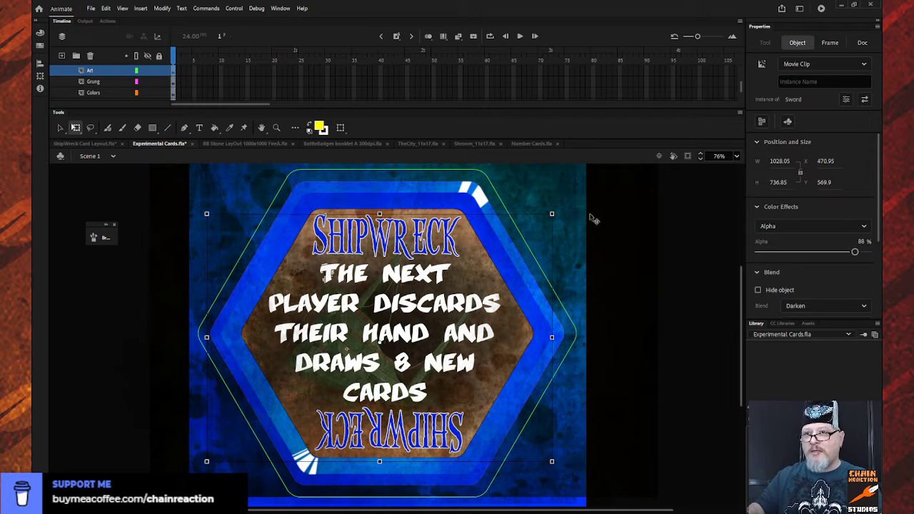
pyautogui.press('Right')
pyautogui.press('Right')
pyautogui.press('Right')
pyautogui.press('Right')
pyautogui.press('Right')
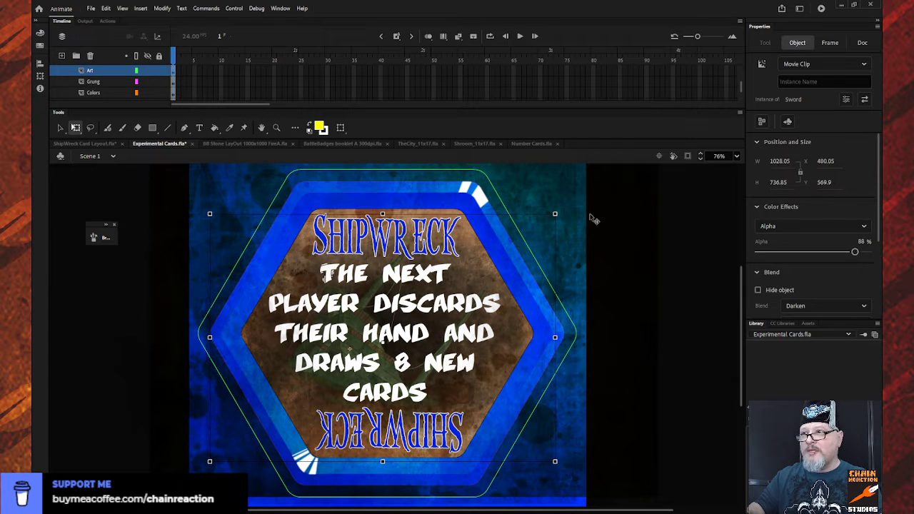
pyautogui.press('Right')
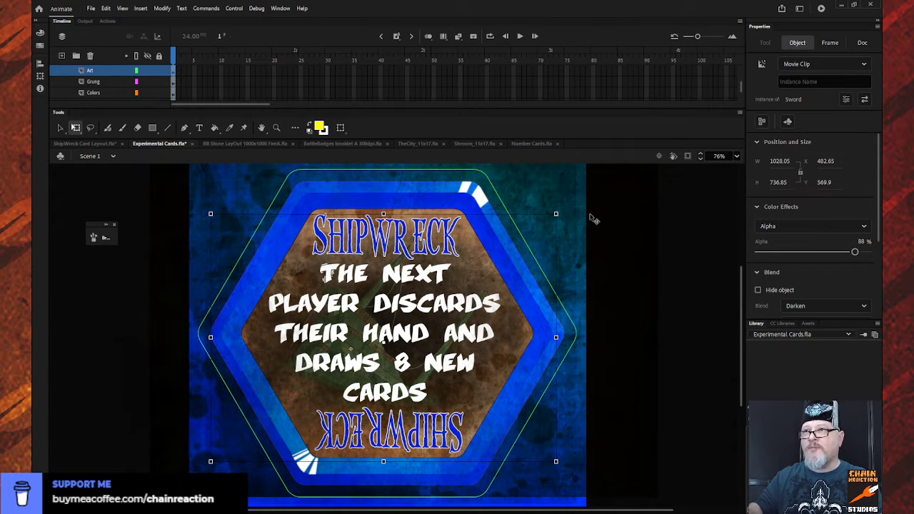
pyautogui.click(159, 57)
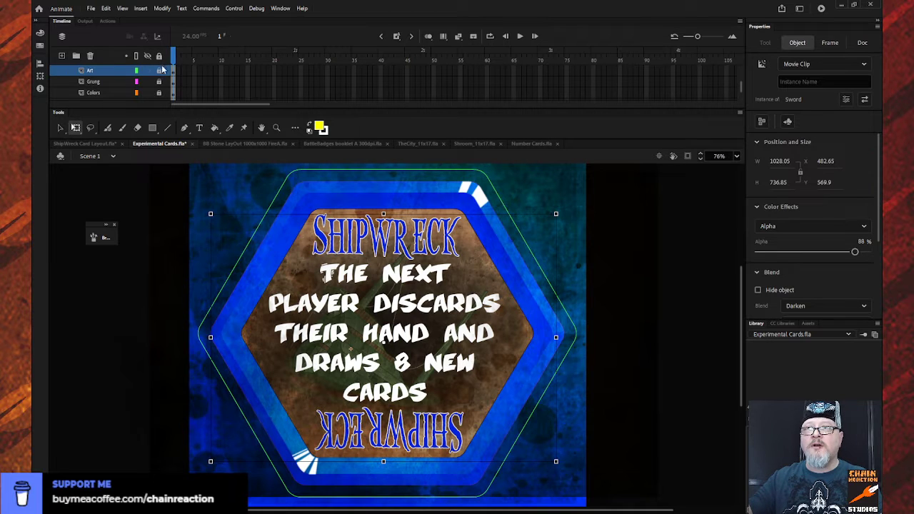
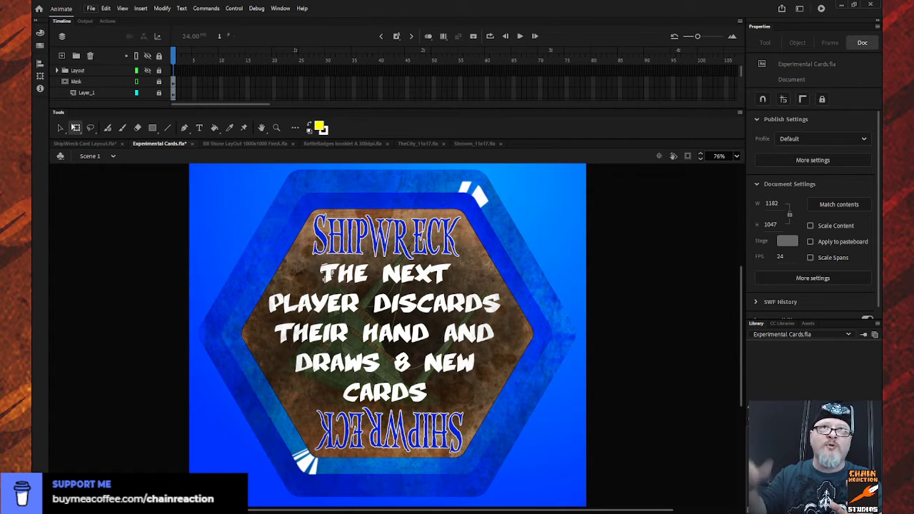
# - Show the Color band-Black layer and hide the Color band-Blue layer on the card
pyautogui.click(218, 186)
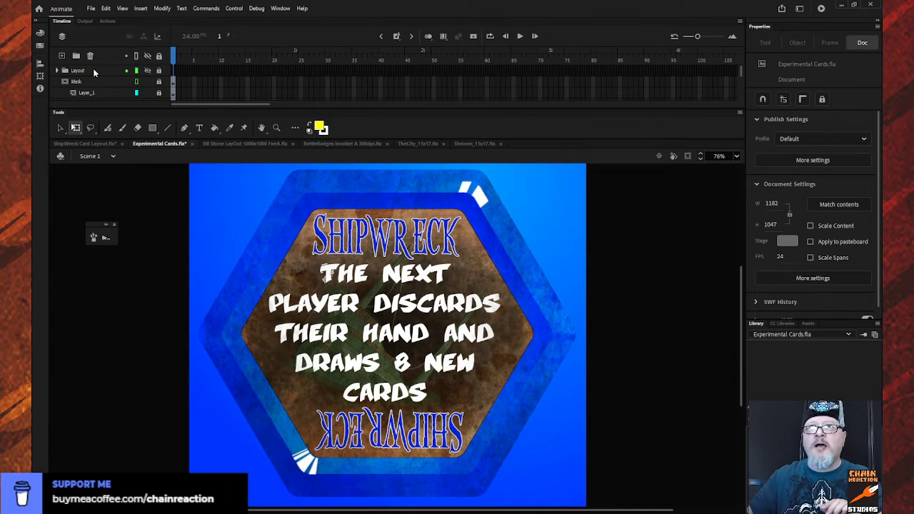
pyautogui.scroll(3, 100, 75)
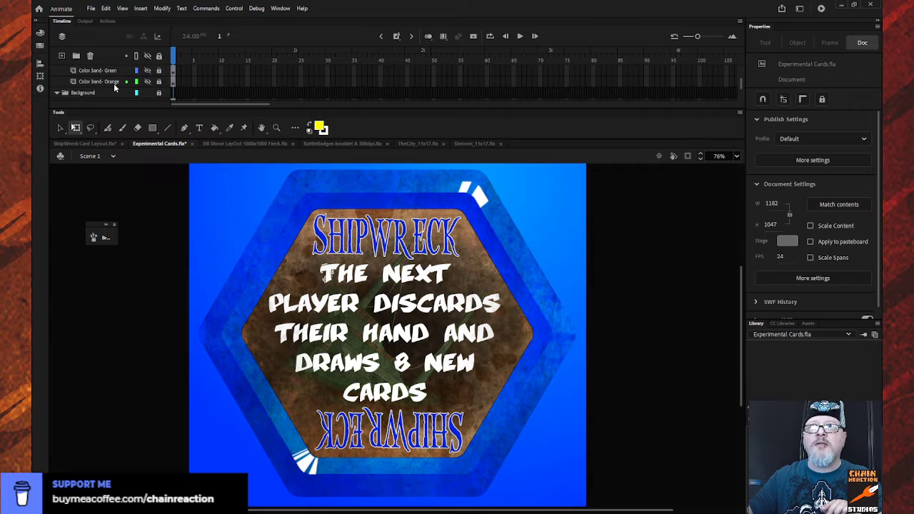
pyautogui.scroll(-2, 115, 86)
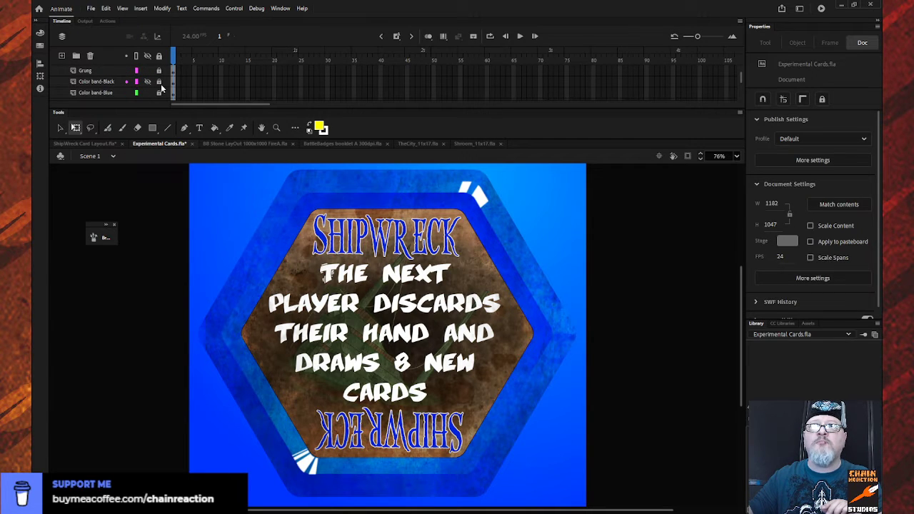
pyautogui.scroll(-1, 131, 92)
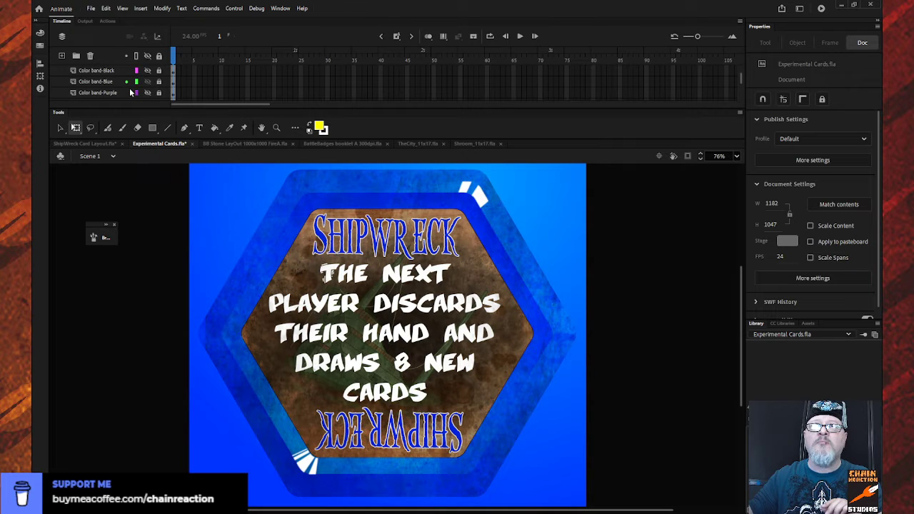
pyautogui.scroll(-1, 130, 92)
pyautogui.scroll(2, 130, 92)
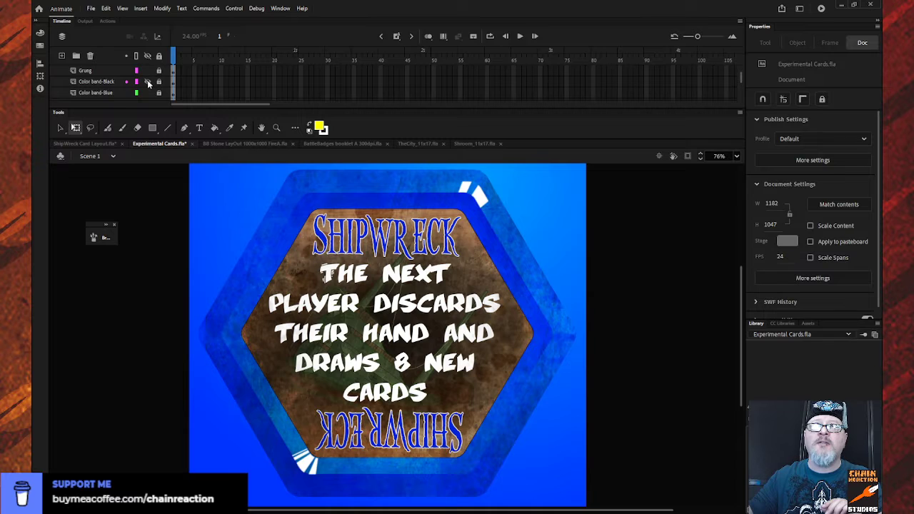
pyautogui.click(147, 83)
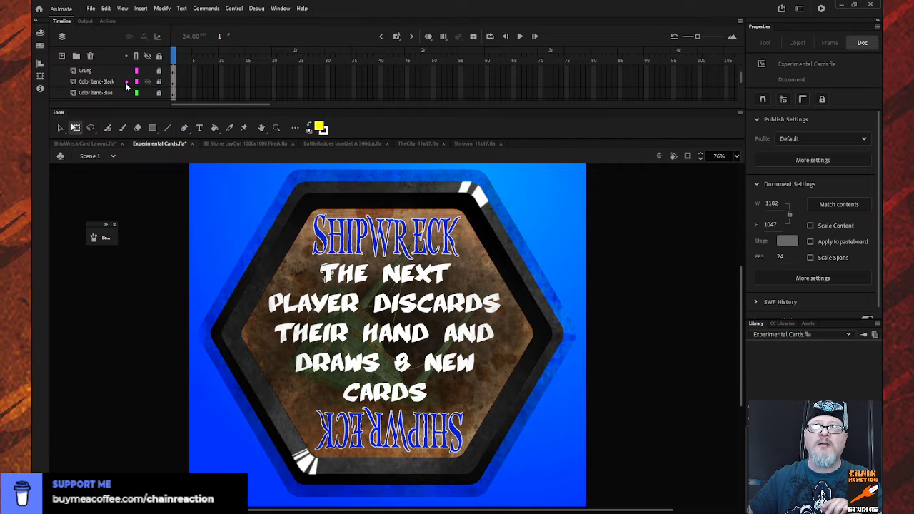
pyautogui.scroll(-2, 127, 83)
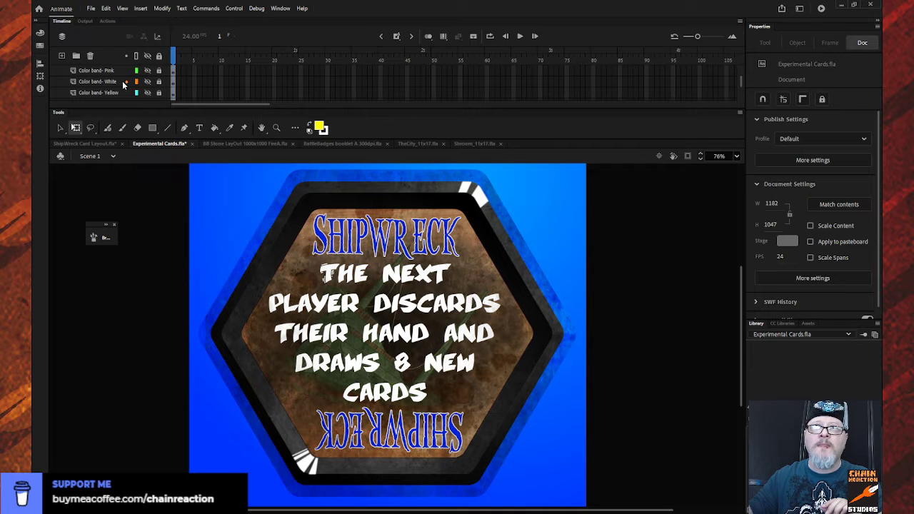
pyautogui.scroll(4, 125, 82)
pyautogui.click(123, 83)
# - Hide the Blue Plate layer so the card uses the Black Plate background
pyautogui.scroll(-6, 123, 81)
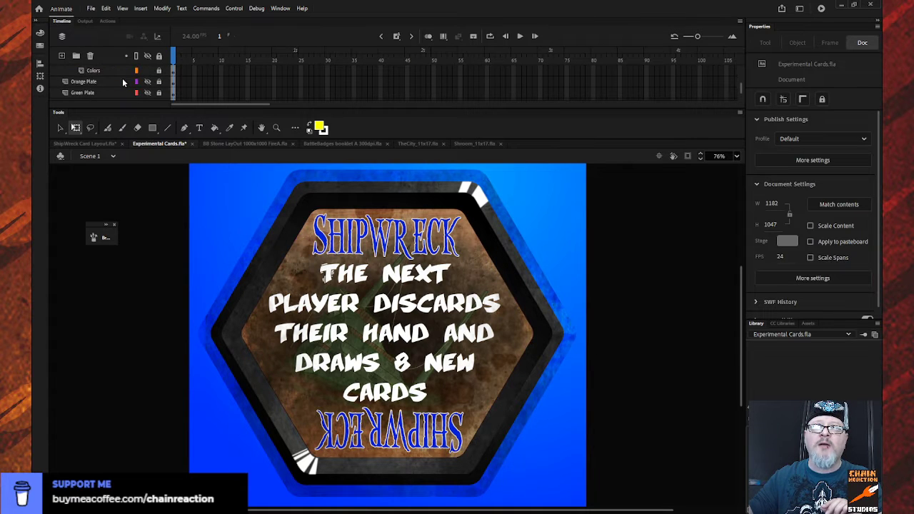
pyautogui.scroll(-3, 123, 81)
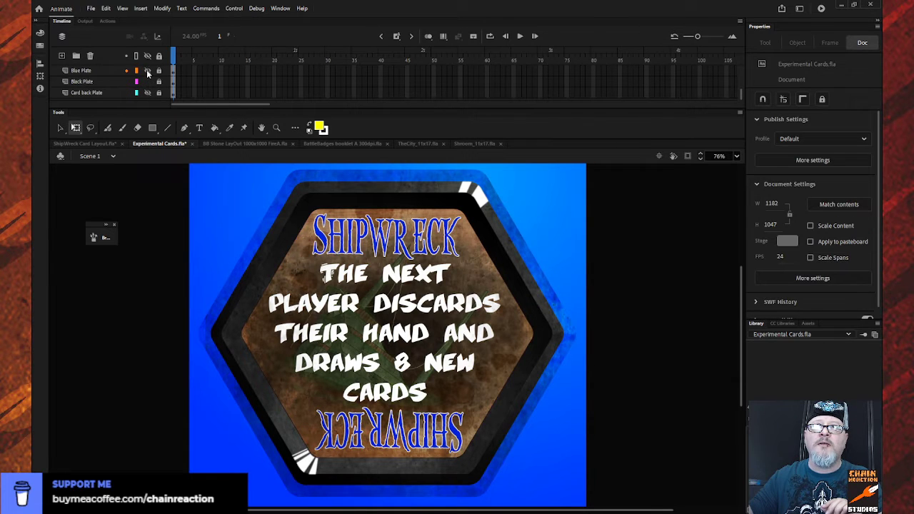
pyautogui.click(147, 70)
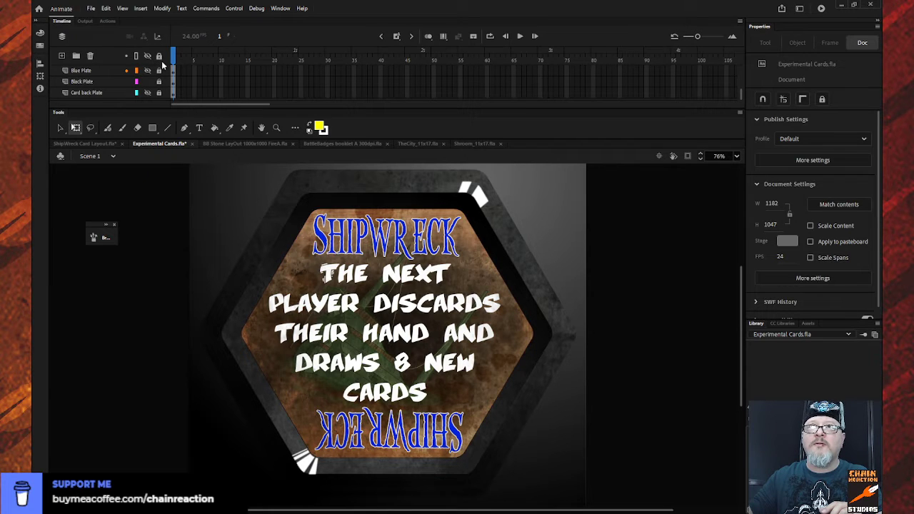
# - Unlock the Center Number layer and open the SHIPWRECK title's nested Main text symbol for editing
pyautogui.scroll(2, 108, 82)
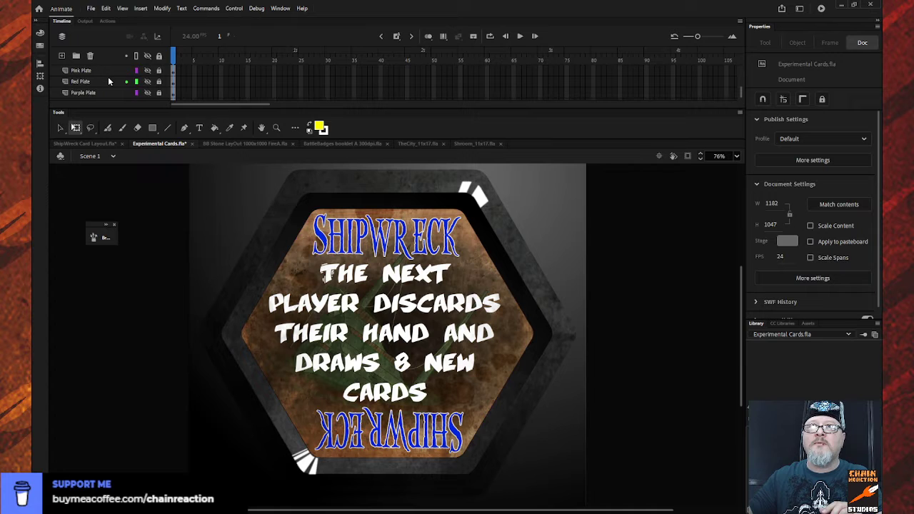
pyautogui.scroll(3, 109, 80)
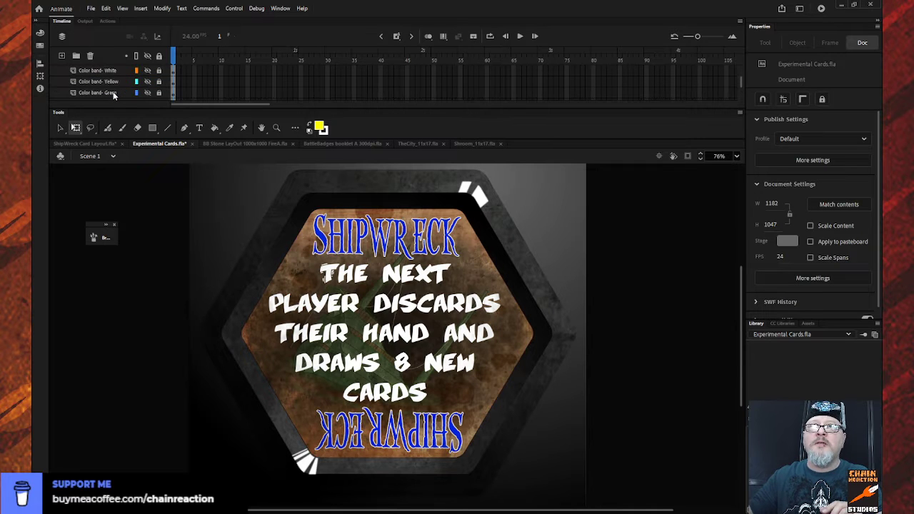
pyautogui.scroll(3, 114, 91)
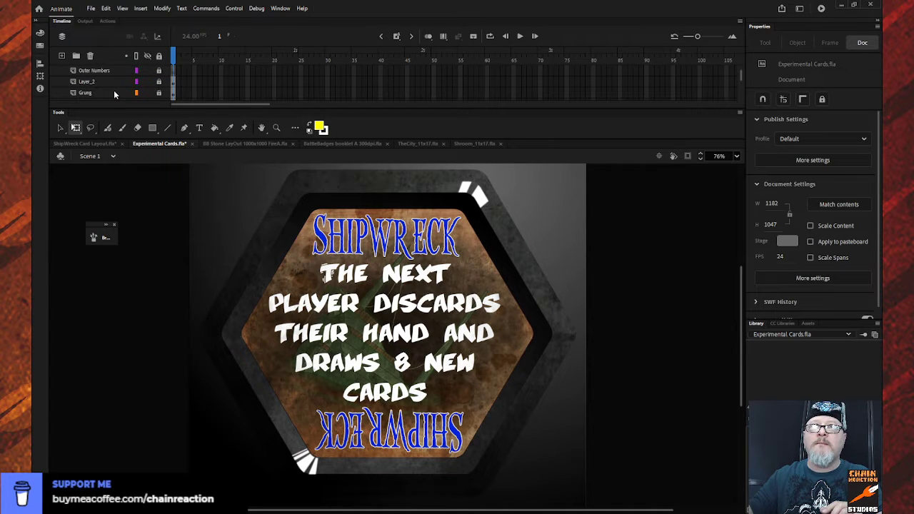
pyautogui.scroll(1, 113, 90)
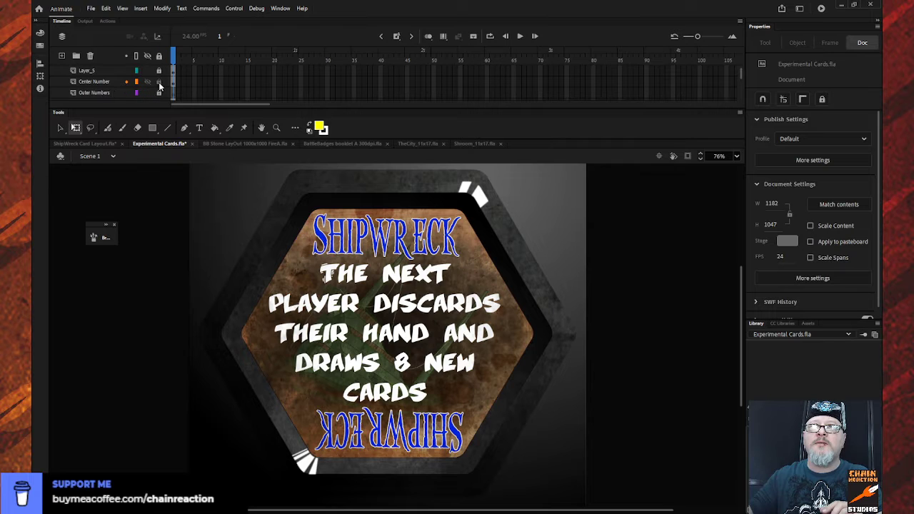
pyautogui.click(315, 211)
pyautogui.doubleClick(343, 233)
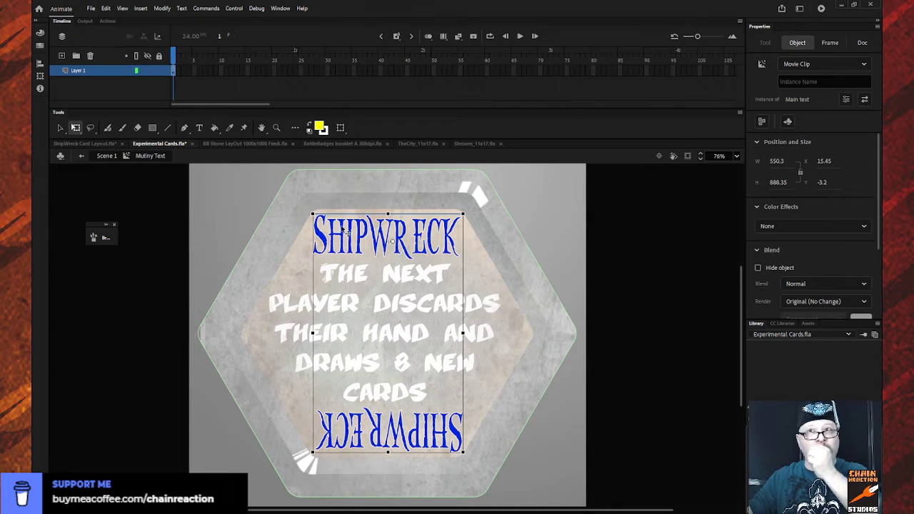
pyautogui.doubleClick(322, 237)
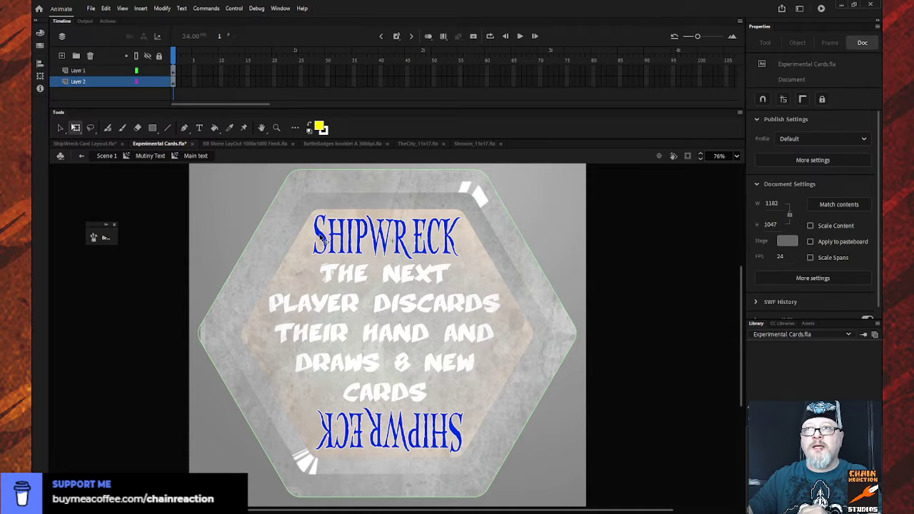
# - Recolor the SHIPWRECK title lettering on Layer 1 black, return to Scene 1 and lock the Center Number layer
pyautogui.click(102, 72)
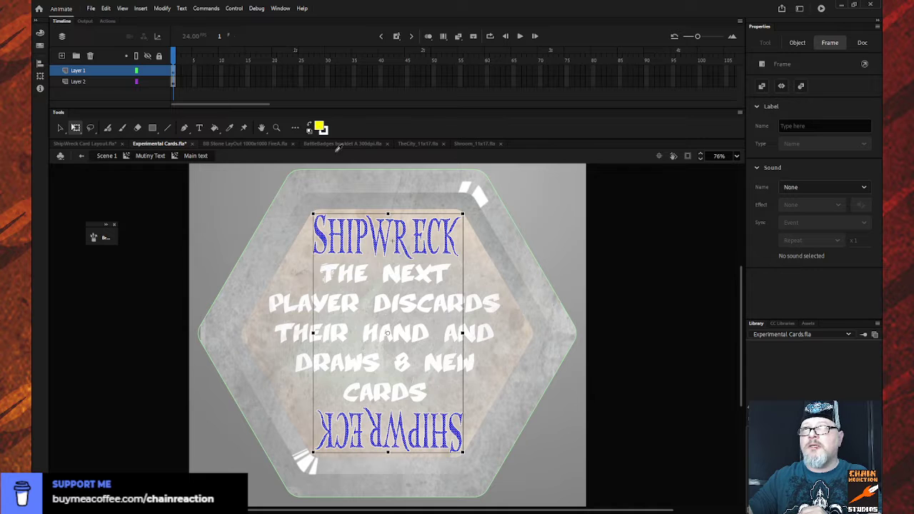
pyautogui.click(320, 127)
pyautogui.click(175, 214)
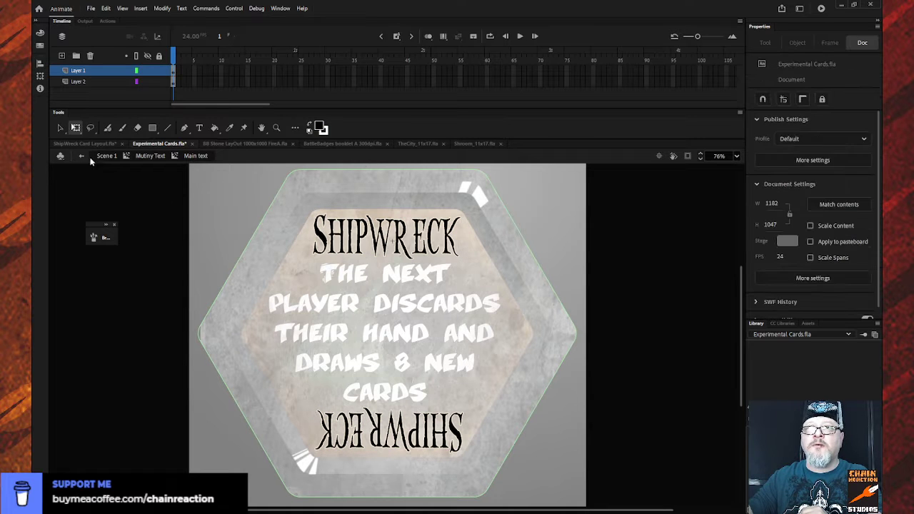
pyautogui.click(81, 155)
pyautogui.click(82, 156)
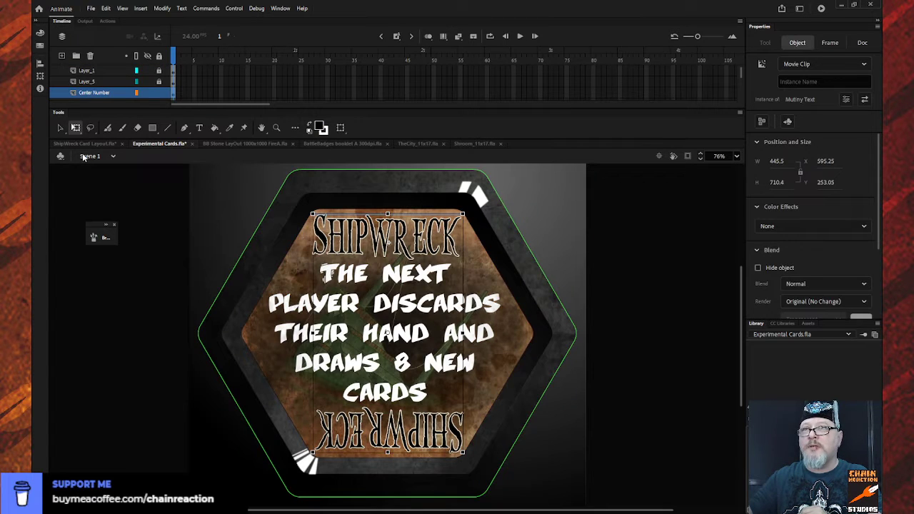
pyautogui.click(178, 176)
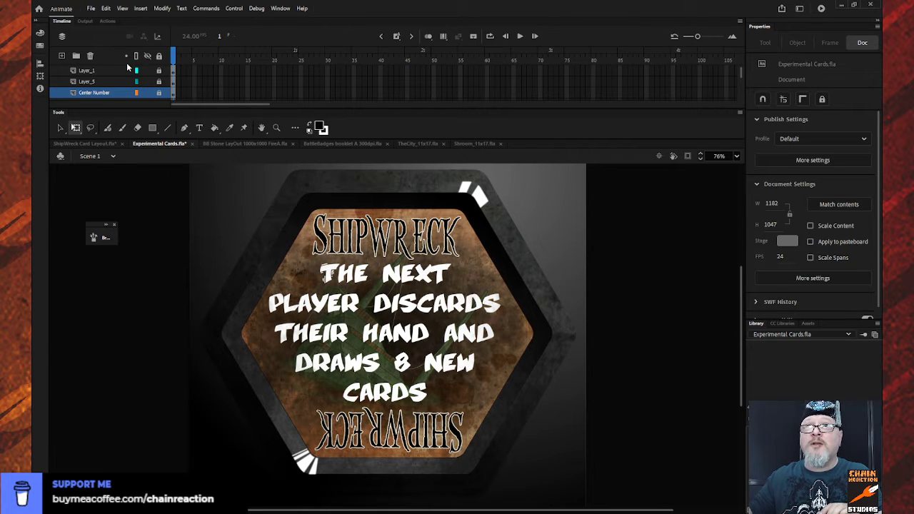
# - Hide the Color band-Black layer and show the Color band-Purple layer instead
pyautogui.scroll(4, 122, 71)
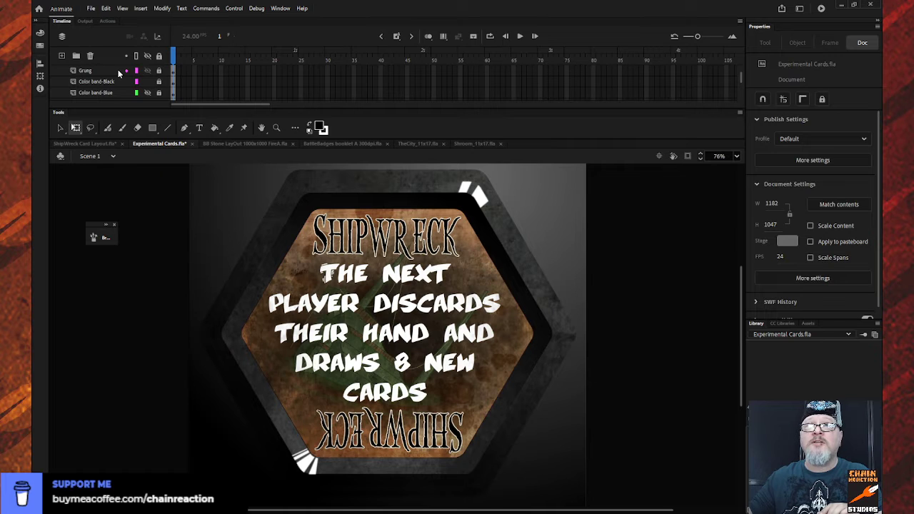
pyautogui.scroll(-2, 118, 70)
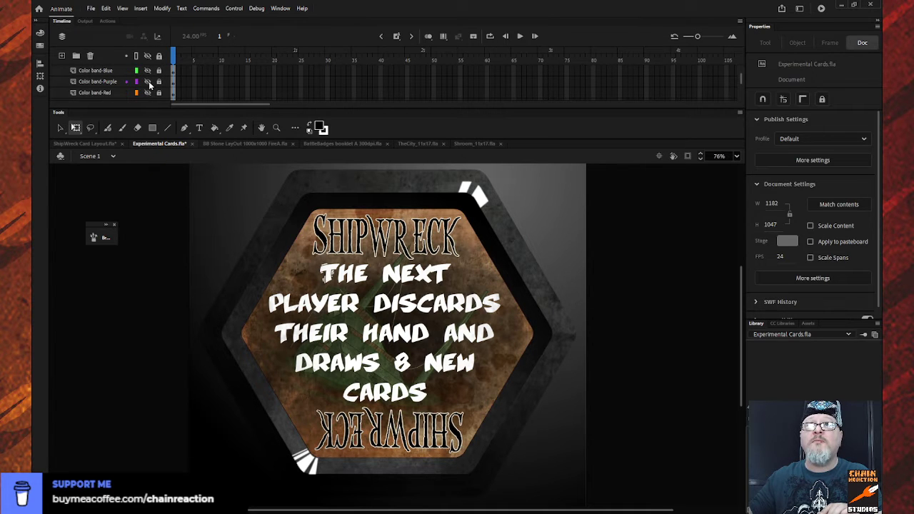
pyautogui.scroll(1, 149, 84)
pyautogui.click(147, 71)
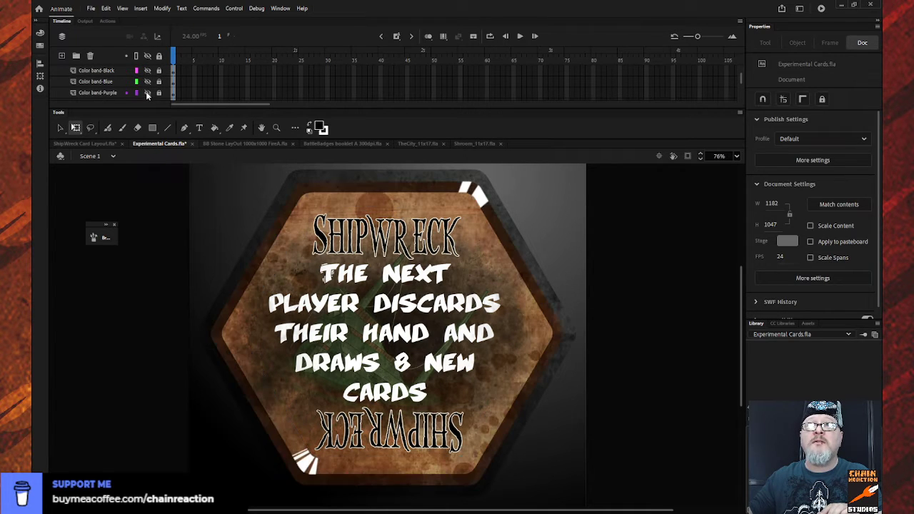
pyautogui.click(147, 92)
# - Show the Purple Plate layer as the card background and hide the Black Plate layer
pyautogui.scroll(-3, 124, 83)
pyautogui.scroll(-9, 126, 73)
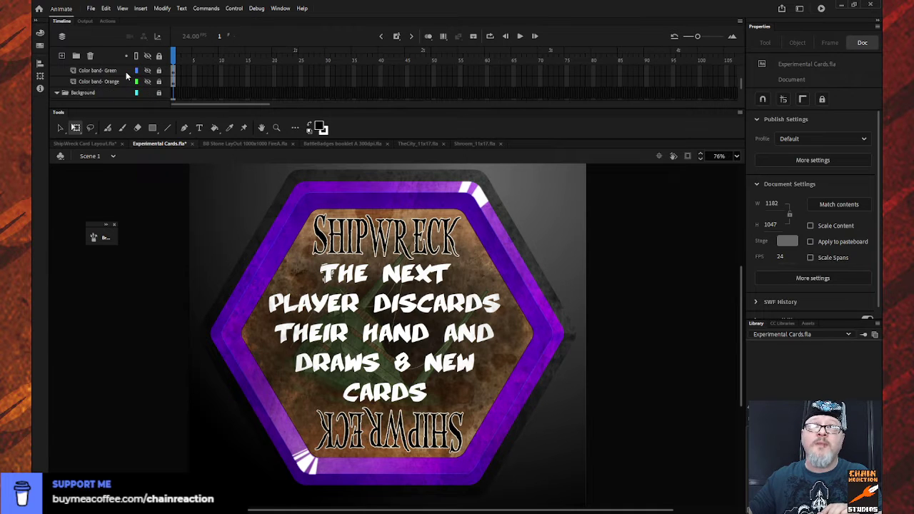
pyautogui.scroll(-1, 125, 70)
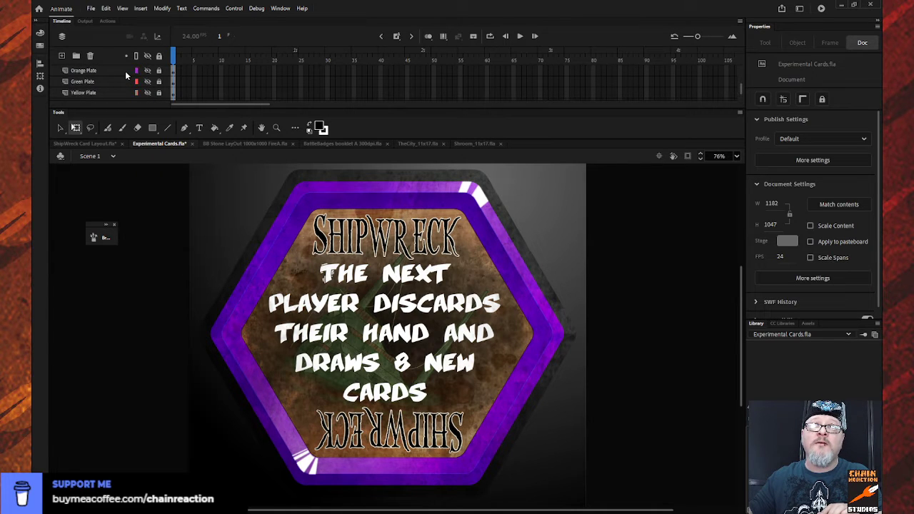
pyautogui.scroll(-5, 125, 71)
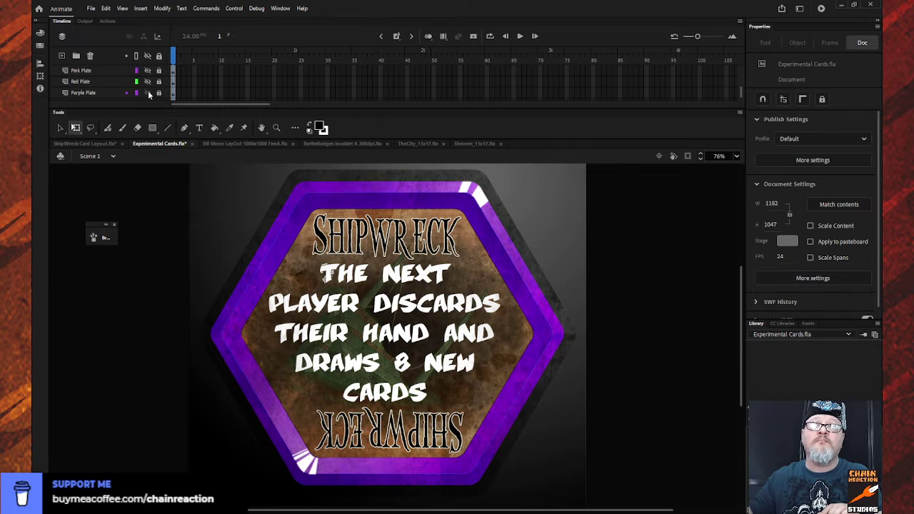
pyautogui.click(147, 93)
pyautogui.scroll(-3, 123, 84)
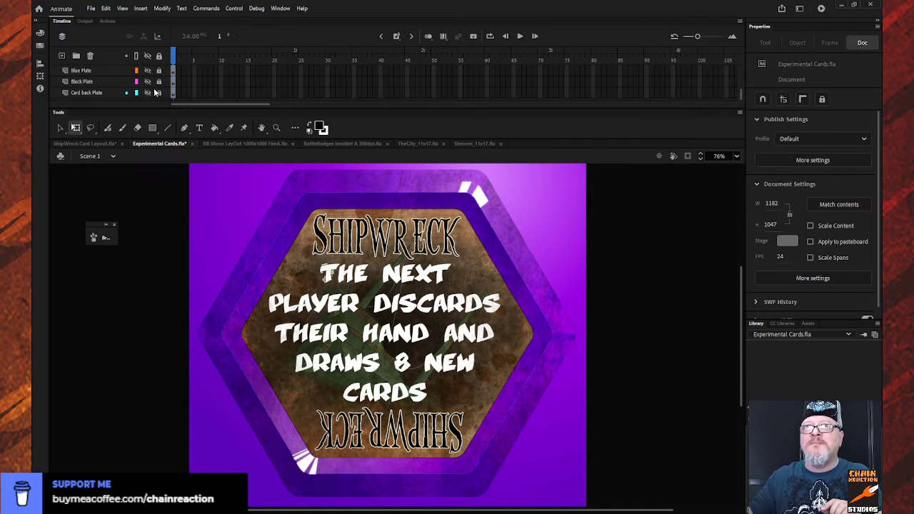
# - Unlock the Center Number layer that holds the SHIPWRECK title
pyautogui.scroll(-5, 156, 92)
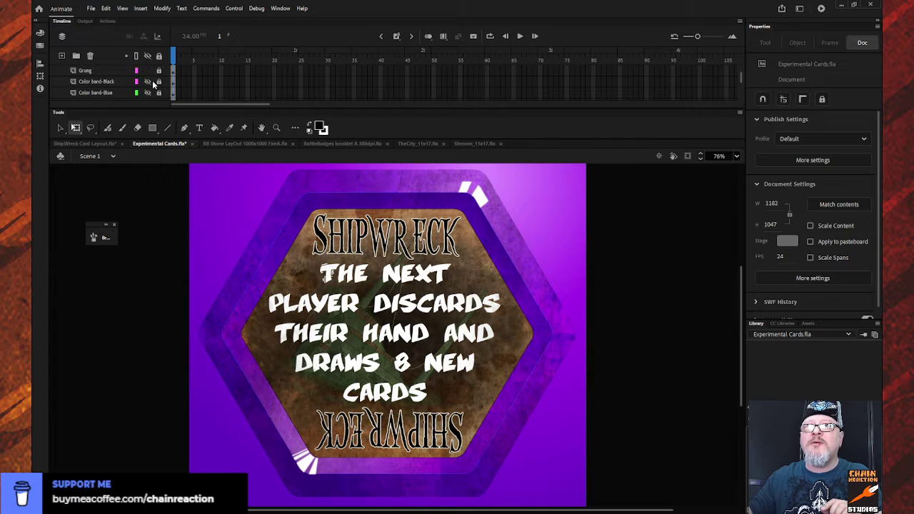
pyautogui.scroll(-4, 152, 80)
pyautogui.scroll(1, 152, 80)
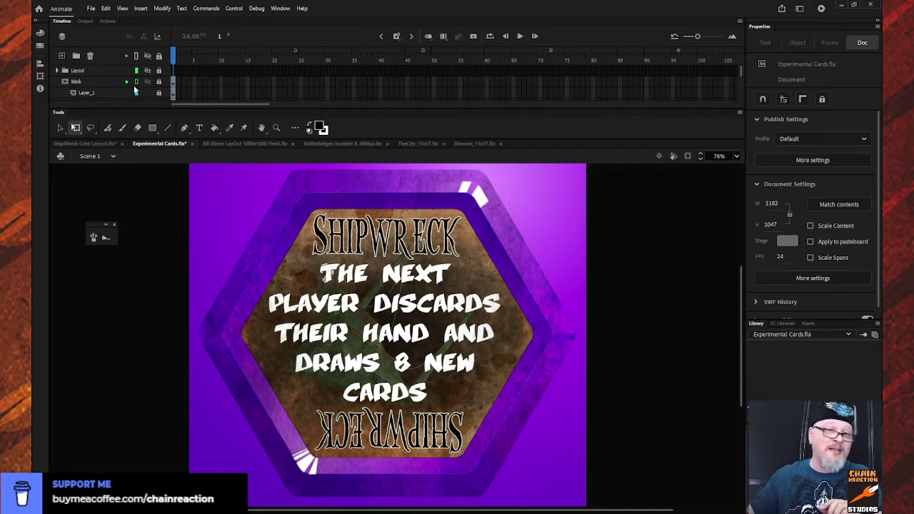
pyautogui.click(137, 84)
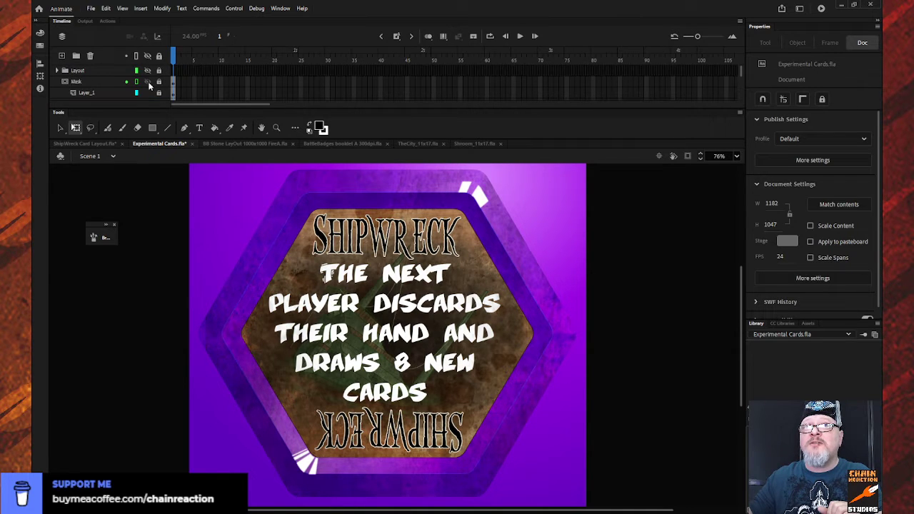
pyautogui.scroll(-2, 149, 84)
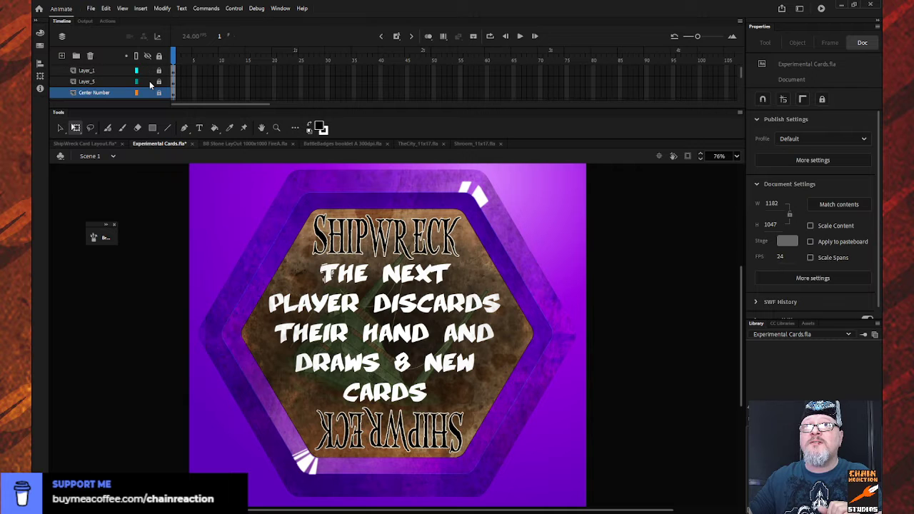
pyautogui.click(159, 92)
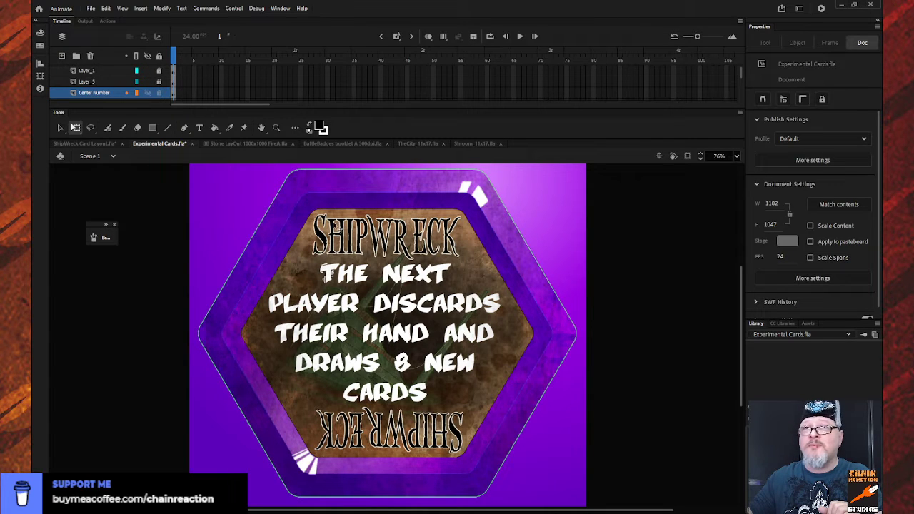
# - Sample the dark purple of the card's inner hexagonal band as the fill color
pyautogui.doubleClick(336, 228)
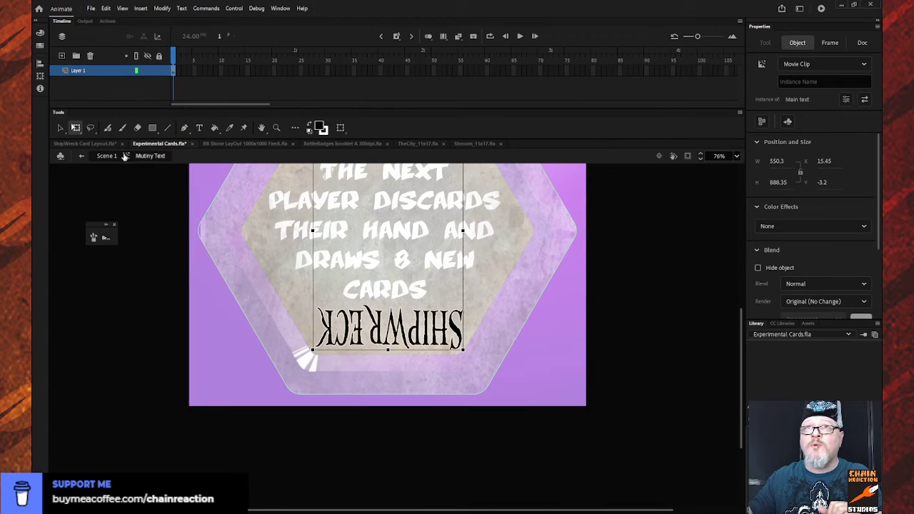
pyautogui.click(82, 155)
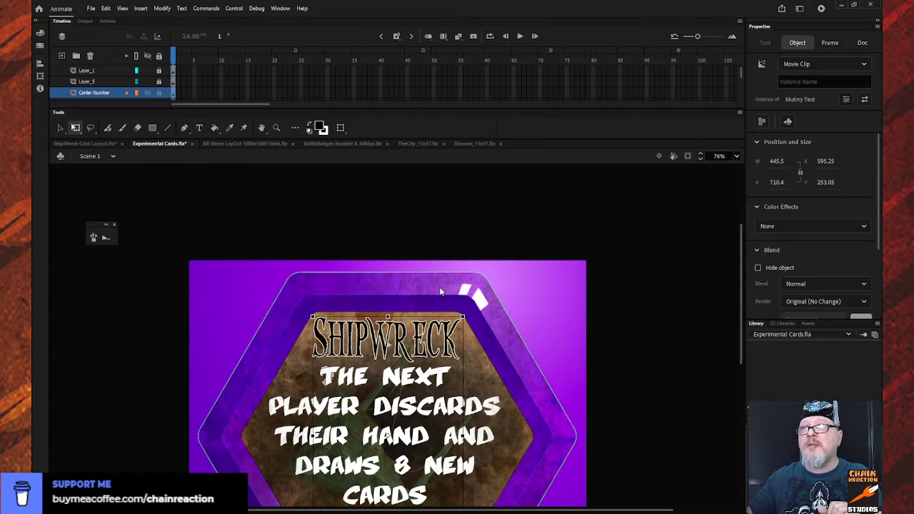
pyautogui.click(319, 127)
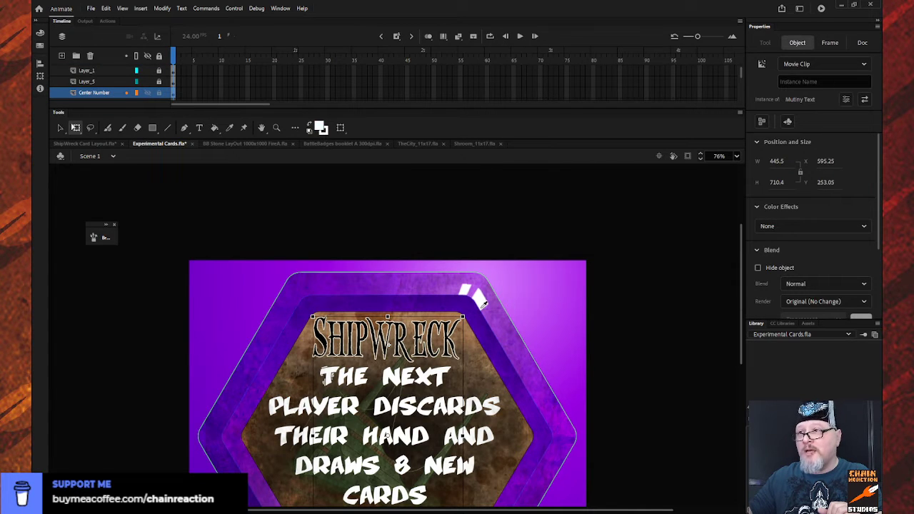
pyautogui.scroll(-5, 231, 189)
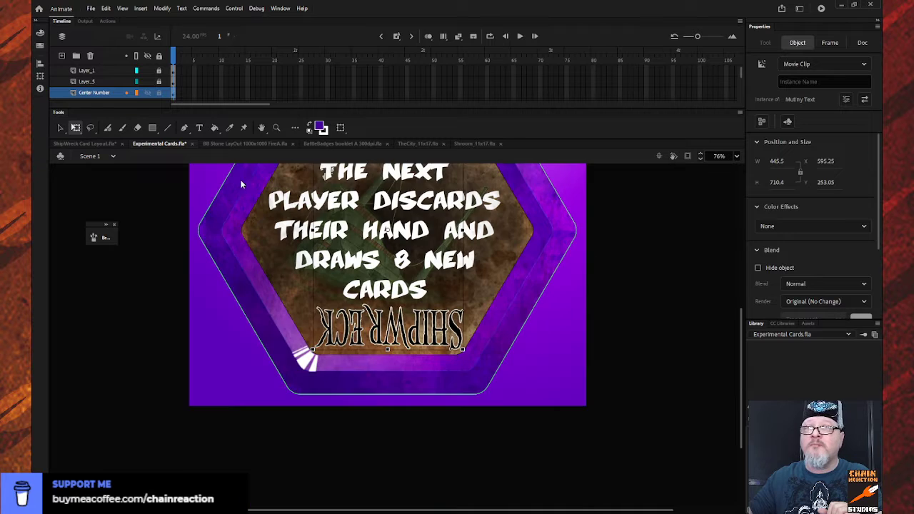
pyautogui.scroll(3, 239, 172)
# - Recolor the SHIPWRECK lettering on Layer 1 inside the Main text symbol with the sampled dark purple
pyautogui.click(59, 127)
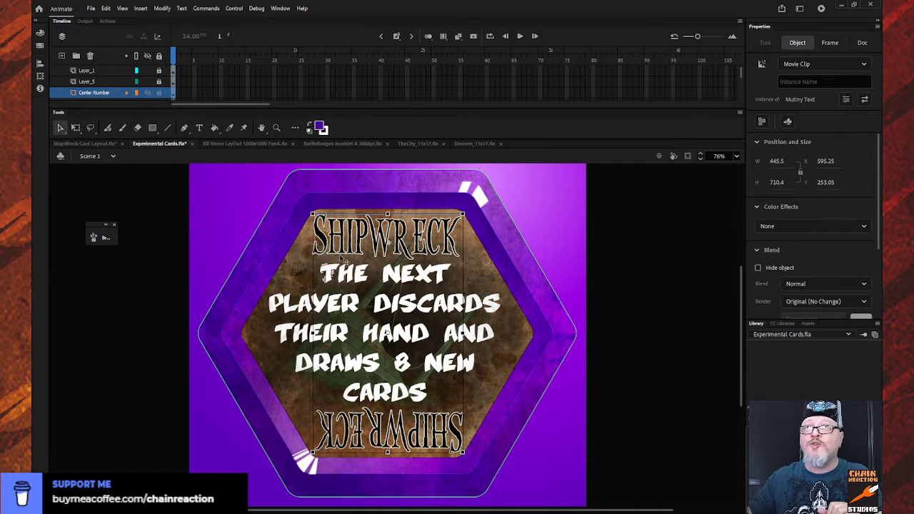
pyautogui.doubleClick(344, 225)
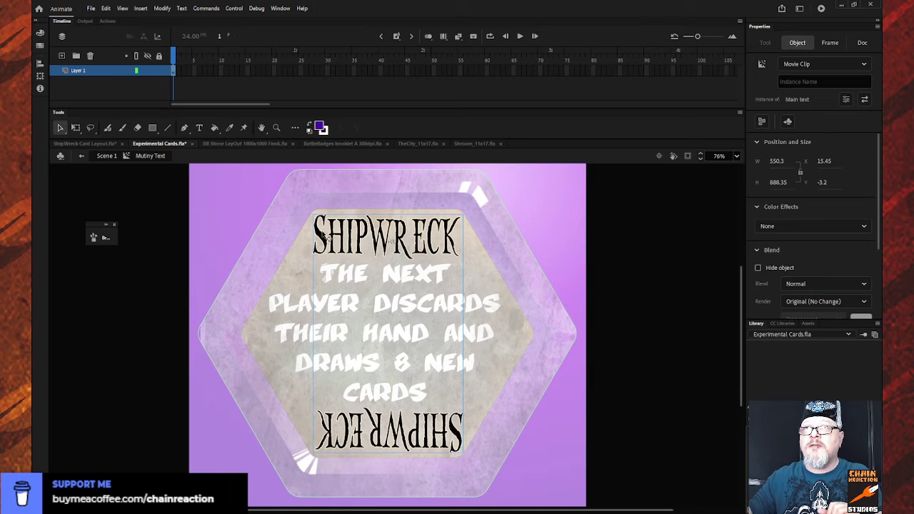
pyautogui.doubleClick(322, 241)
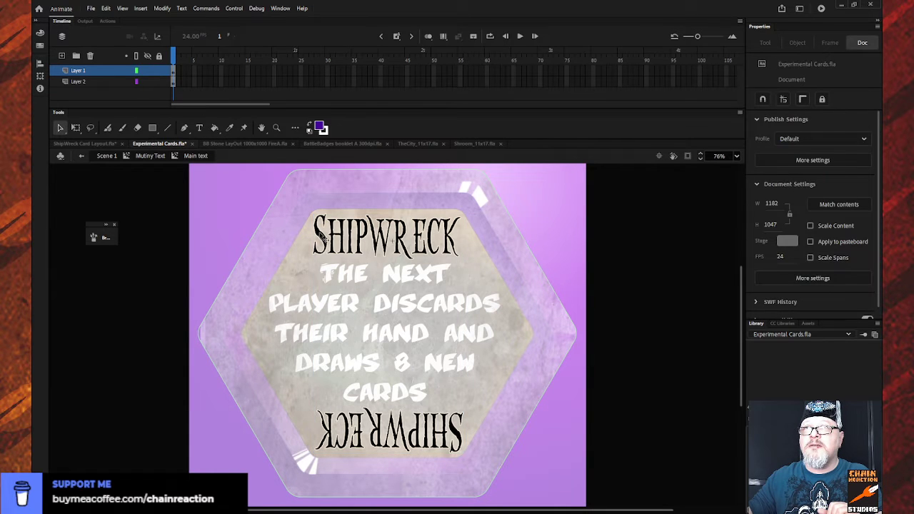
pyautogui.click(107, 71)
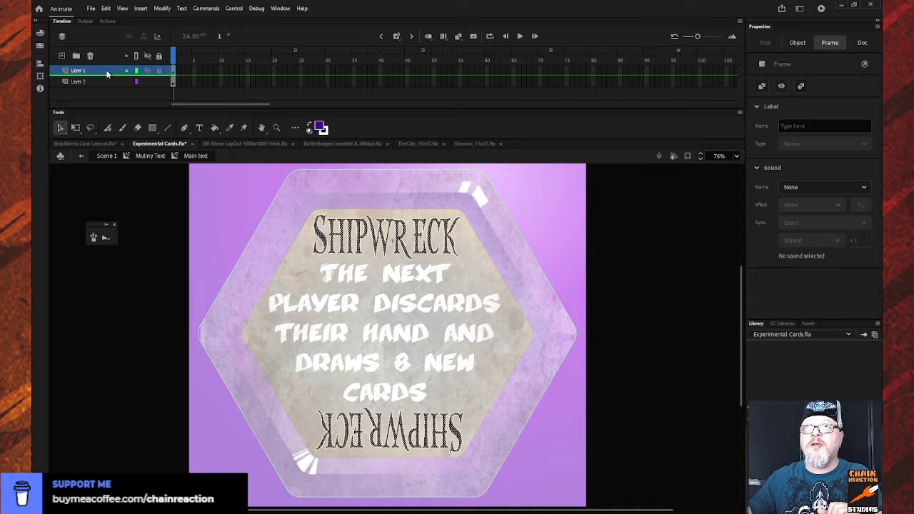
pyautogui.click(321, 126)
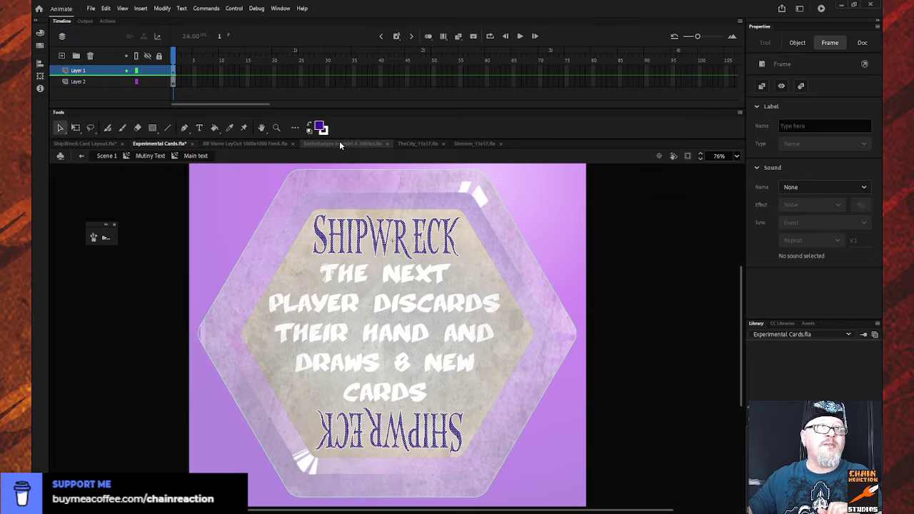
# - Leave the title symbols for Scene 1 and lock the Center Number layer
pyautogui.click(81, 156)
pyautogui.click(83, 156)
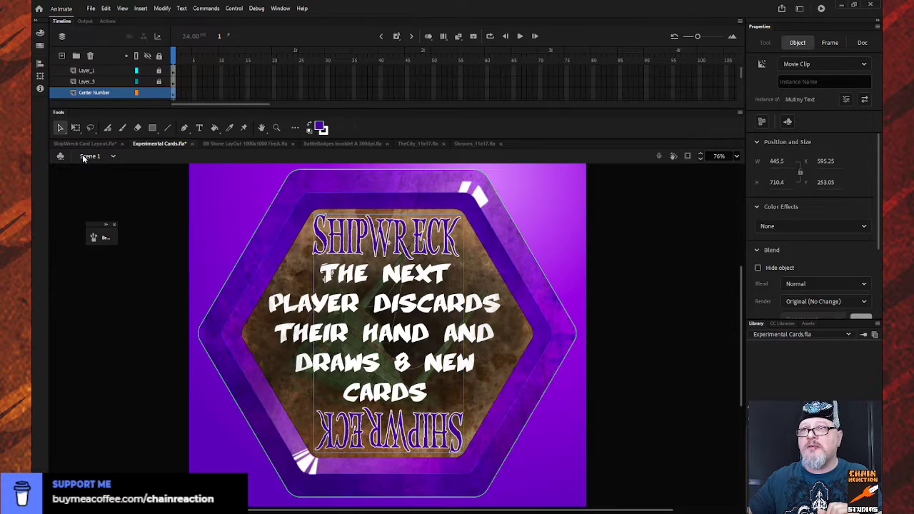
pyautogui.click(162, 208)
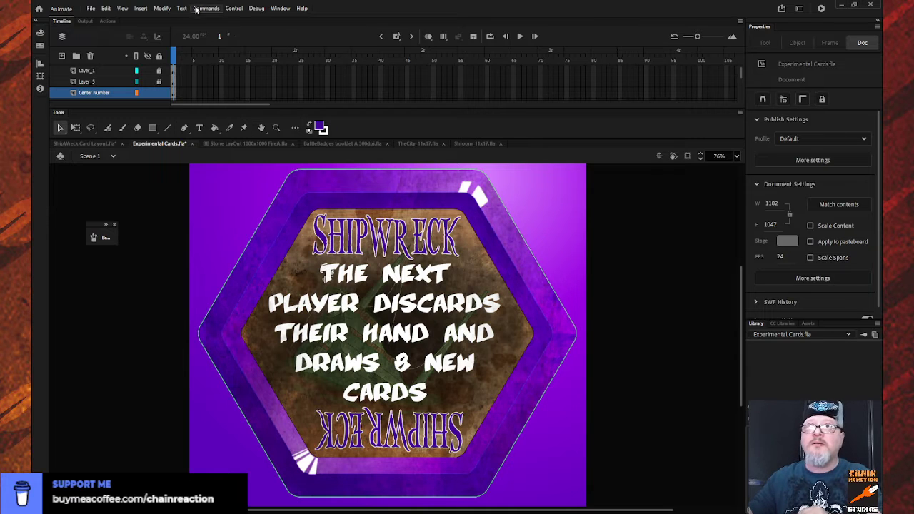
pyautogui.click(161, 59)
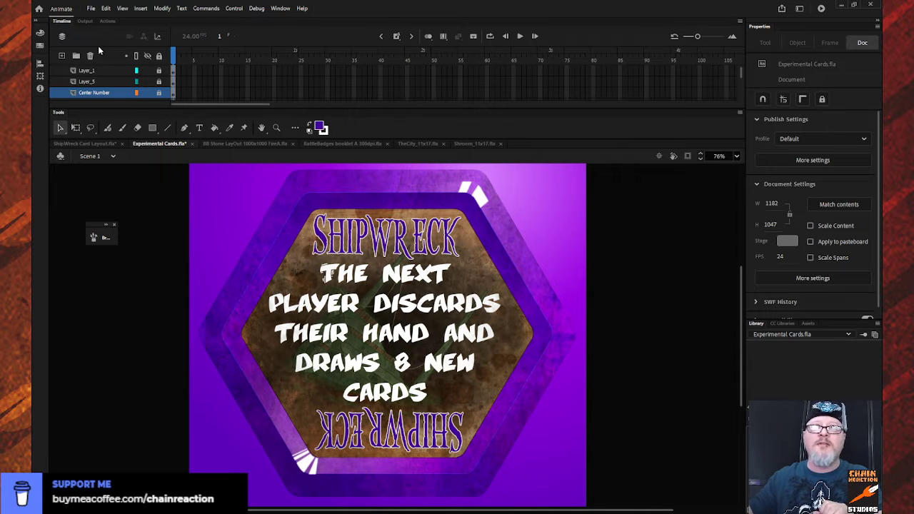
# - Hide the Color band-Purple layer and show the Color band-Red layer in its place
pyautogui.scroll(-2, 128, 70)
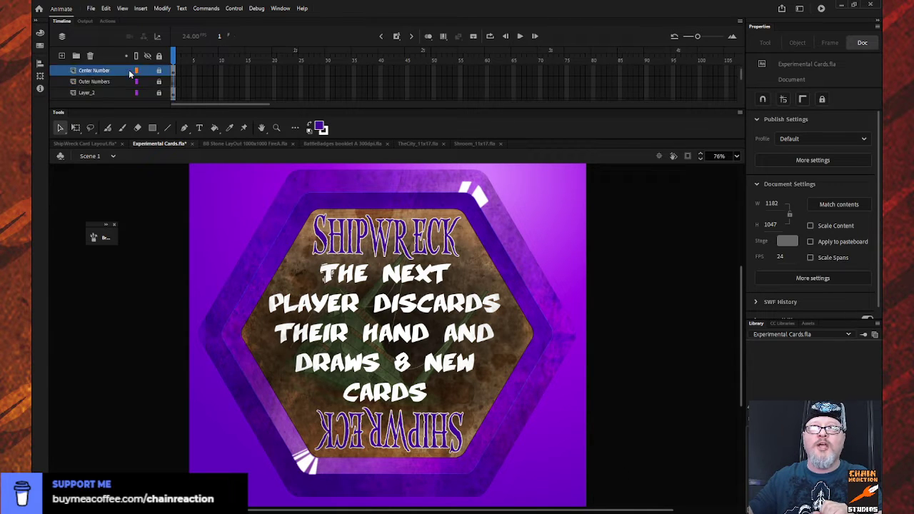
pyautogui.scroll(-1, 130, 69)
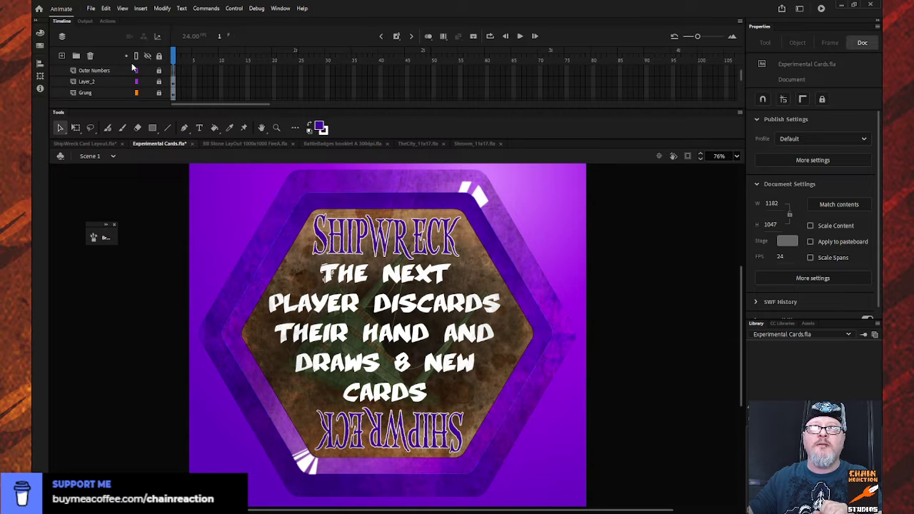
pyautogui.scroll(-2, 114, 86)
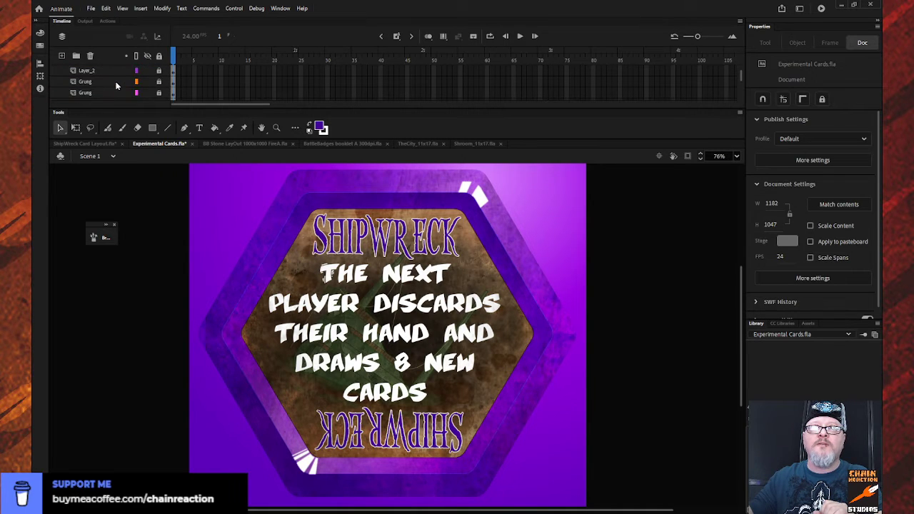
pyautogui.scroll(-3, 116, 85)
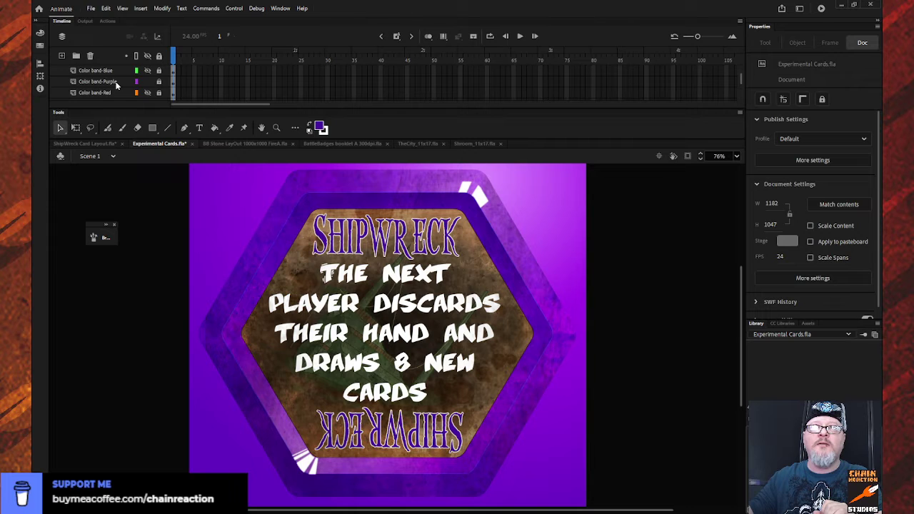
pyautogui.click(147, 81)
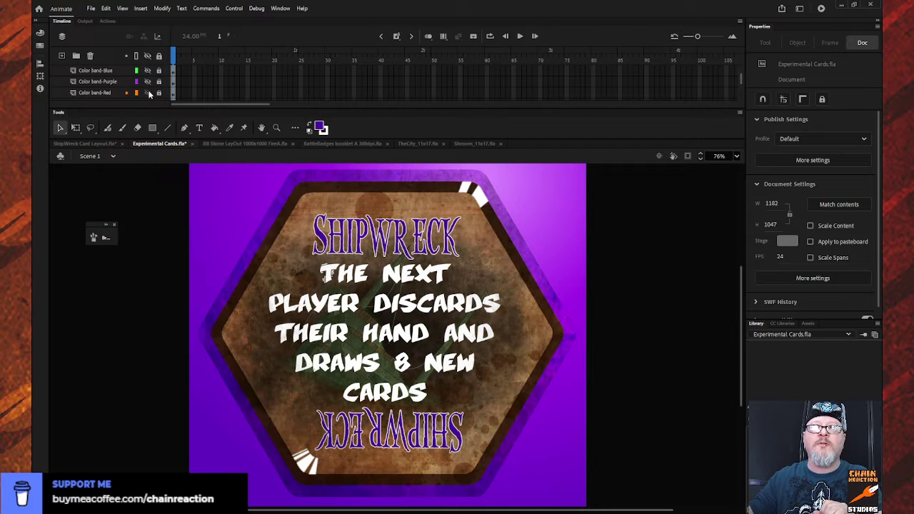
pyautogui.click(147, 93)
# - Show the Red Plate layer as the card background and hide the Purple Plate layer
pyautogui.scroll(6, 112, 80)
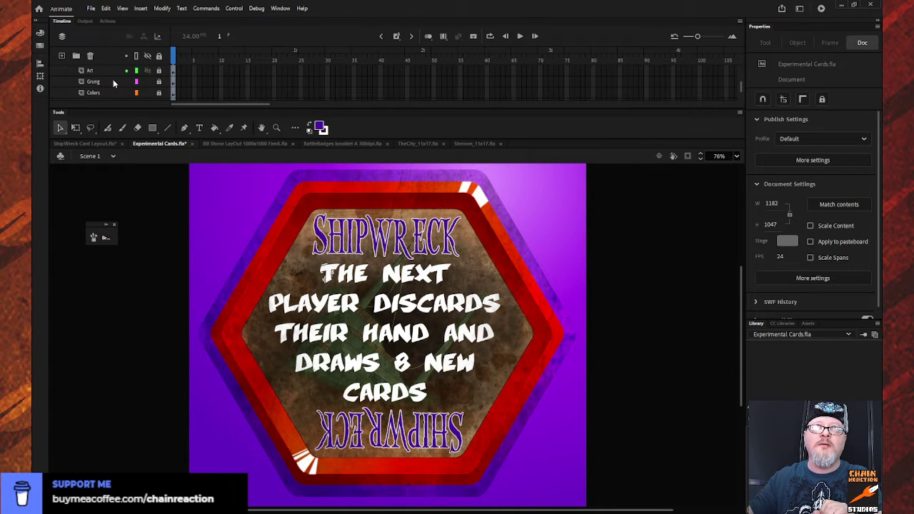
pyautogui.scroll(-8, 113, 83)
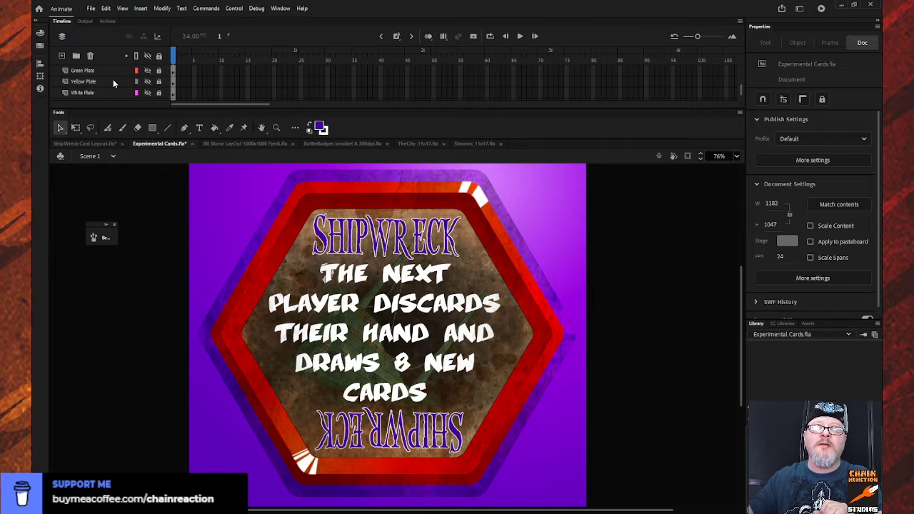
pyautogui.scroll(-3, 113, 81)
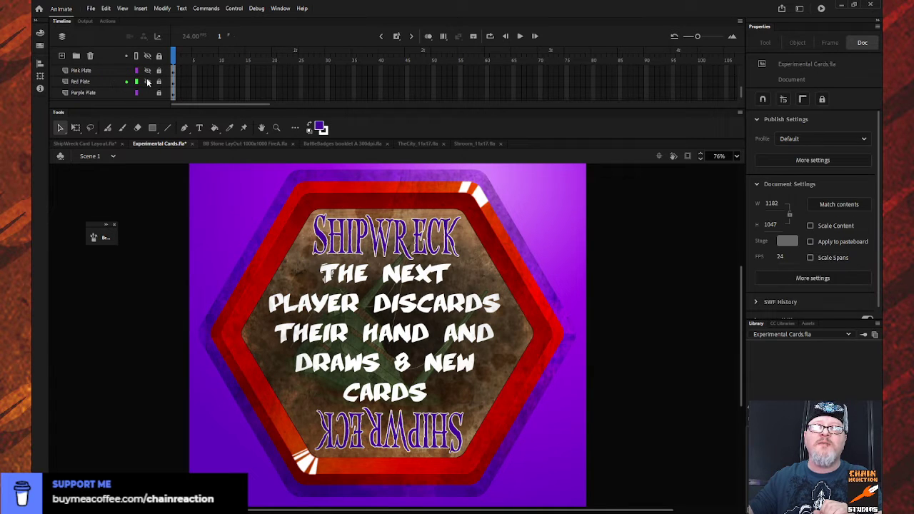
pyautogui.click(148, 82)
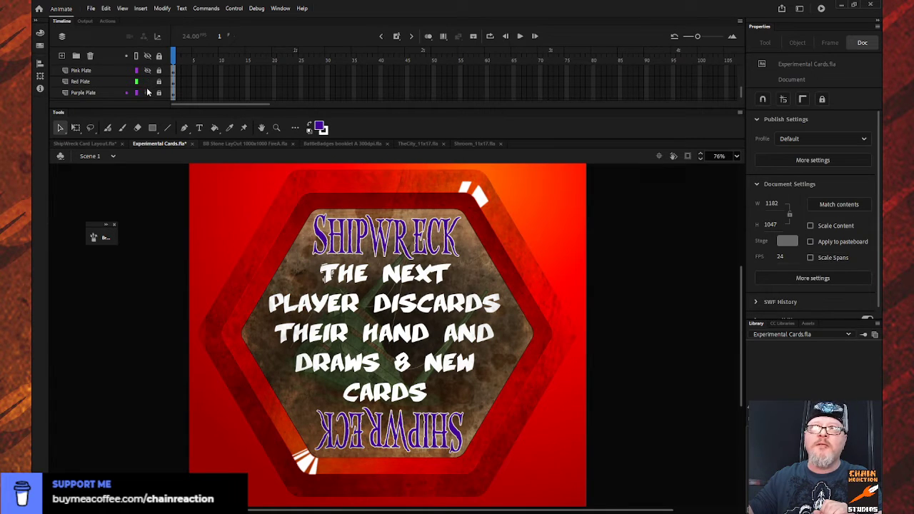
pyautogui.click(148, 93)
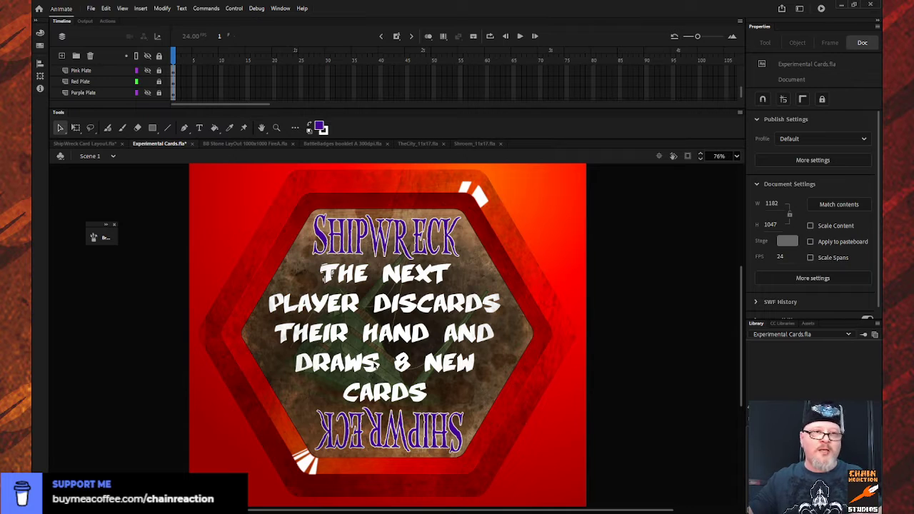
# - Sample the dark red of the card's inner hexagonal band as the fill color
pyautogui.click(159, 56)
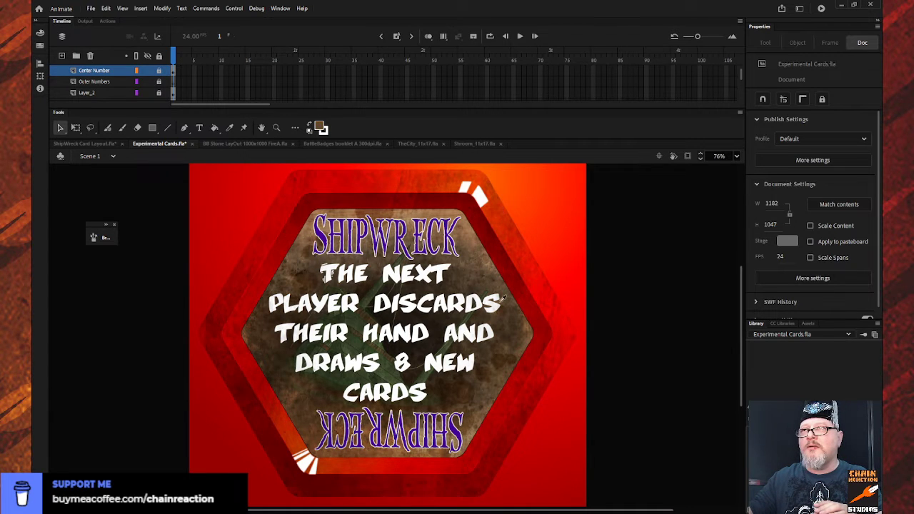
pyautogui.scroll(2, 503, 298)
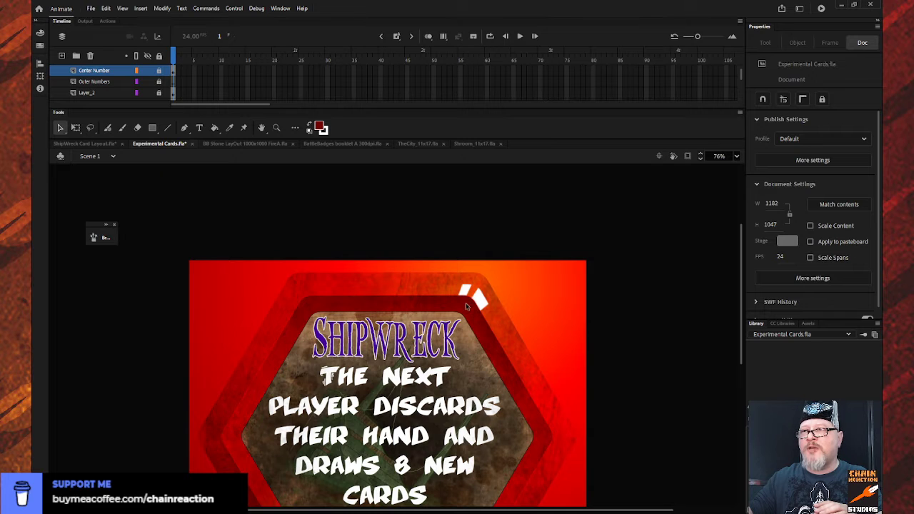
pyautogui.scroll(-2, 468, 296)
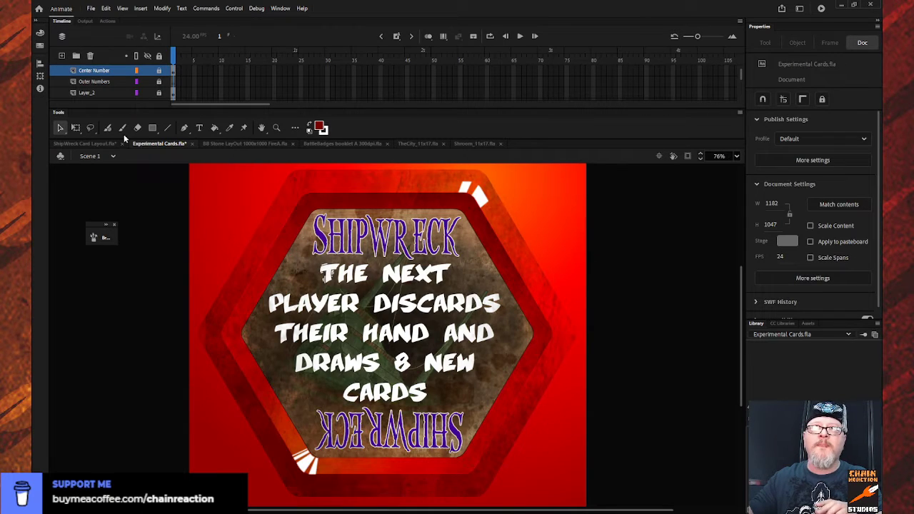
# - Unlock the Center Number layer and recolor the SHIPWRECK lettering inside the Main text symbol with the sampled dark red
pyautogui.scroll(-3, 137, 82)
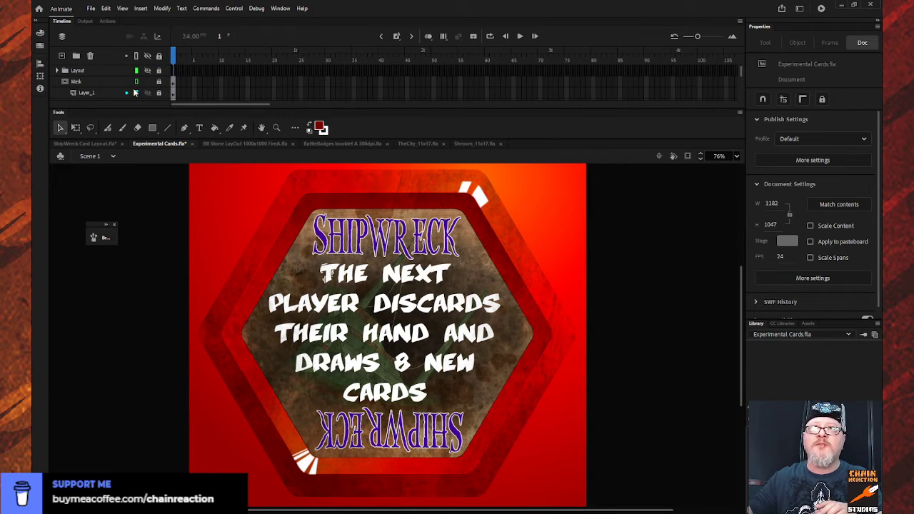
pyautogui.scroll(-1, 131, 90)
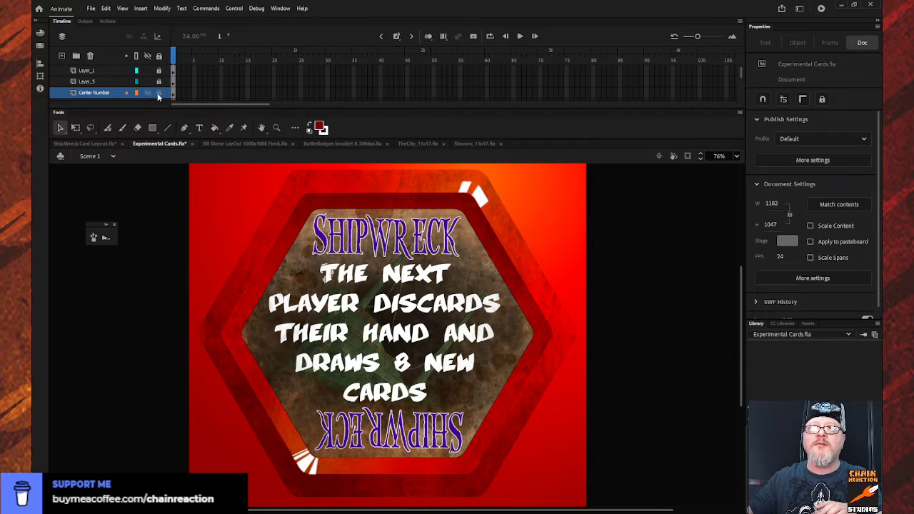
pyautogui.click(160, 93)
pyautogui.doubleClick(323, 244)
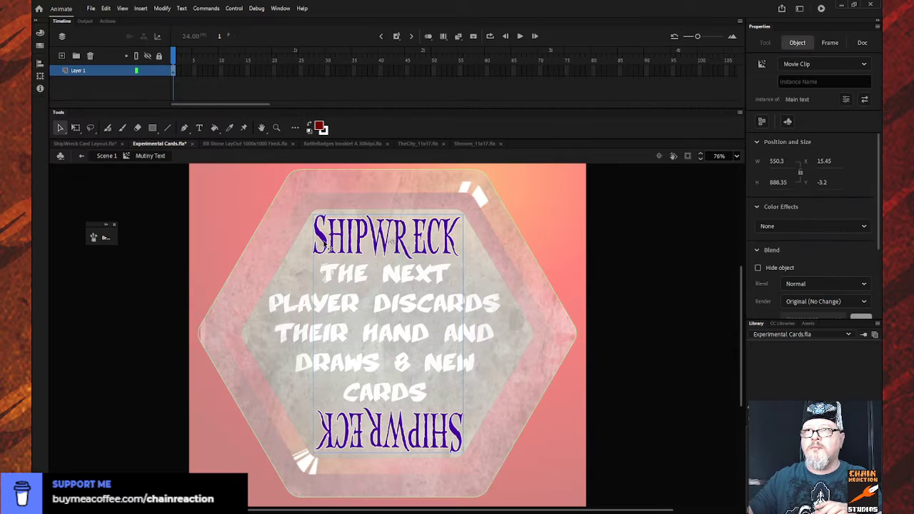
pyautogui.doubleClick(323, 245)
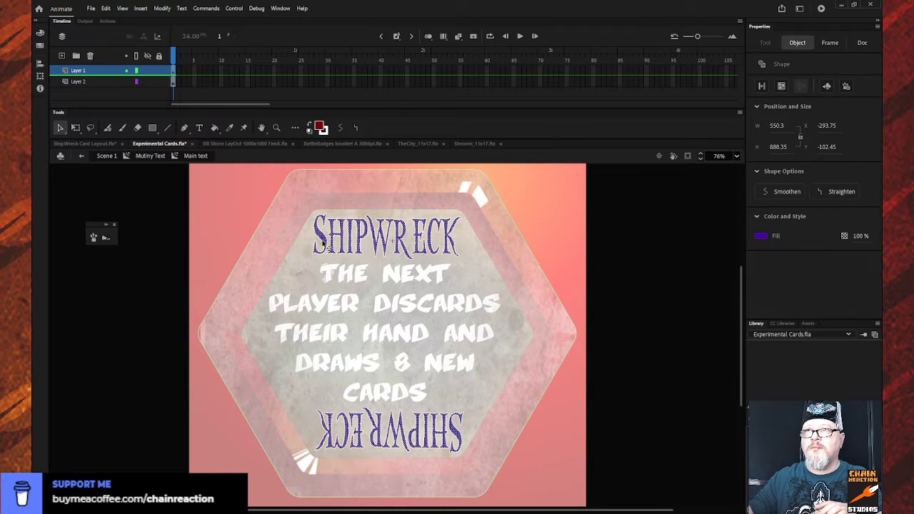
pyautogui.click(320, 126)
pyautogui.click(173, 212)
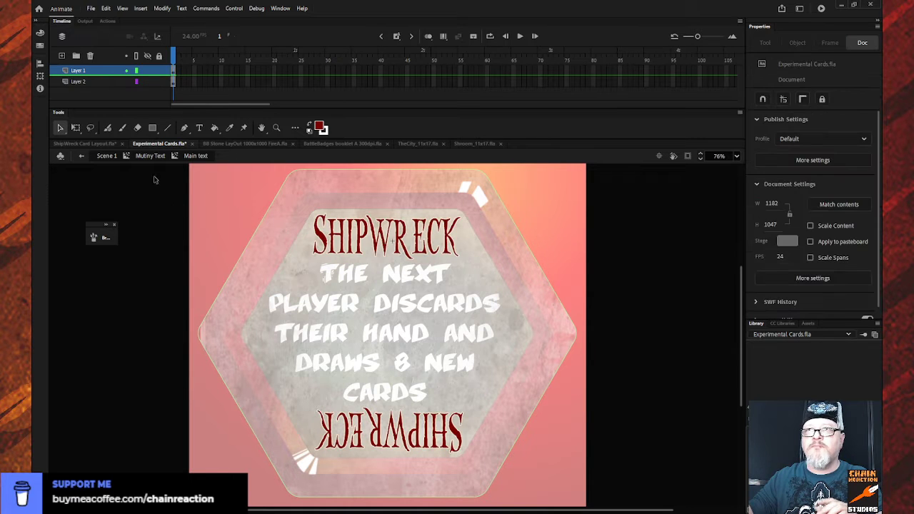
# - Return from the nested title symbols to Scene 1 and lock the Center Number layer again
pyautogui.click(82, 155)
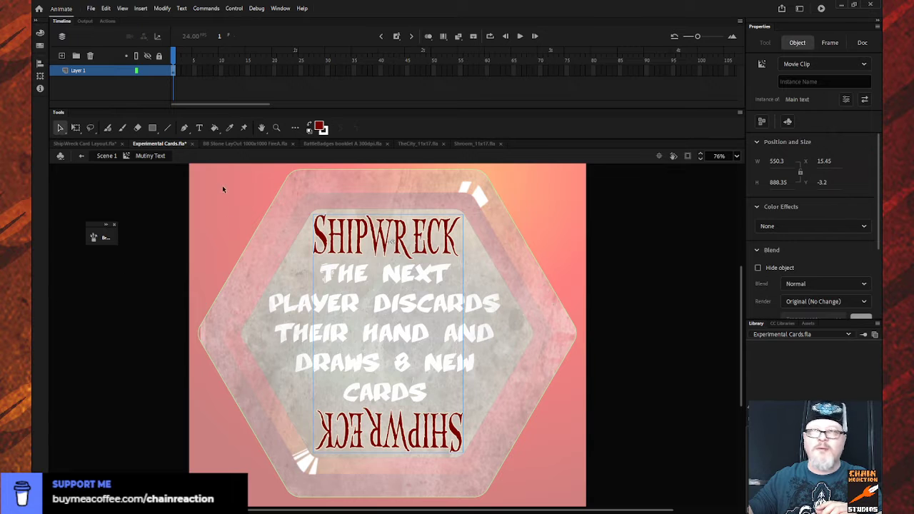
pyautogui.click(82, 156)
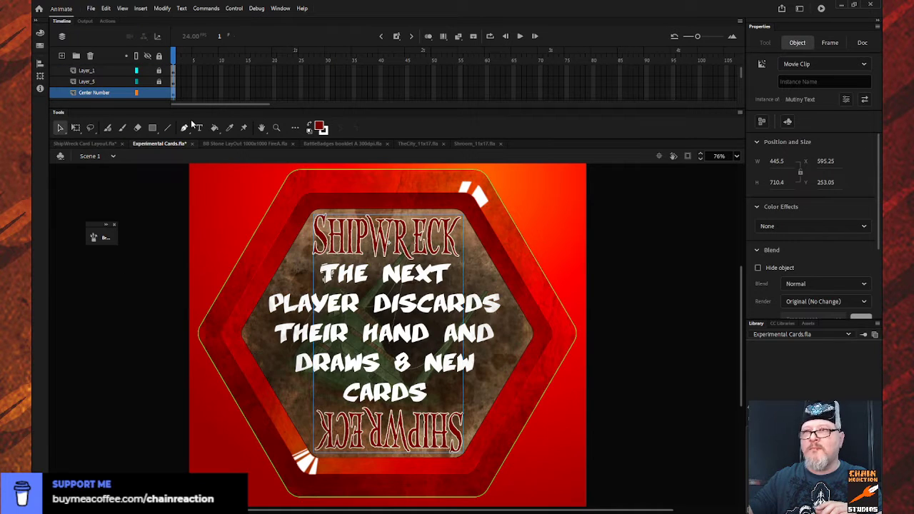
pyautogui.click(159, 56)
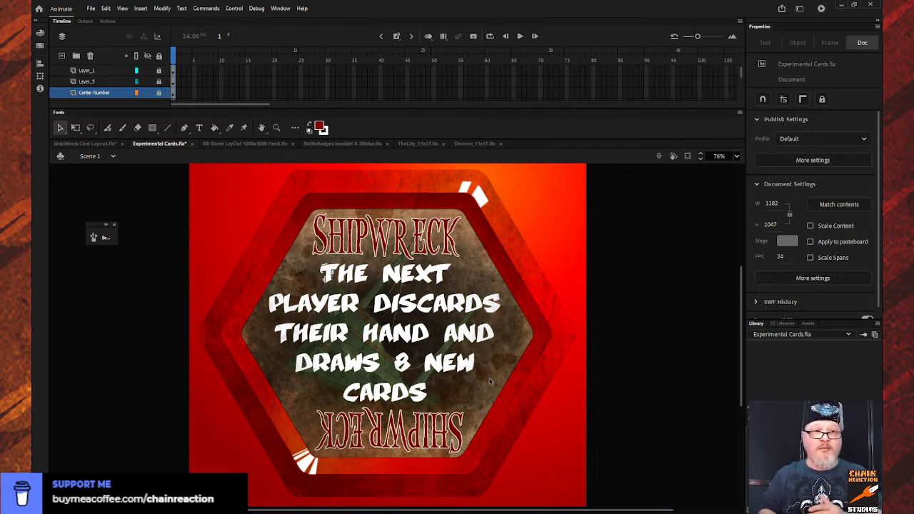
# - Bring up the Warrant Card 2.fla document and view the Warrant card at 50% zoom
pyautogui.click(86, 144)
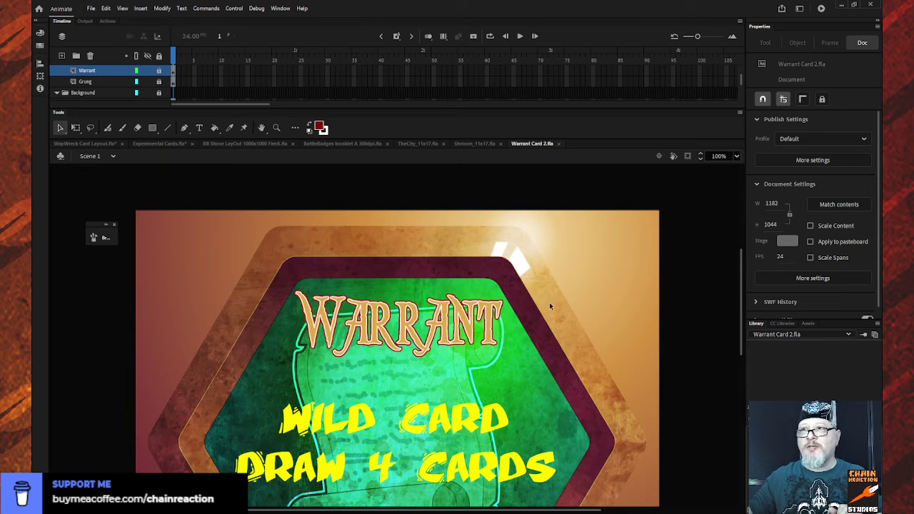
pyautogui.press('z')
pyautogui.keyDown('alt'); pyautogui.click(429, 345); pyautogui.keyUp('alt')
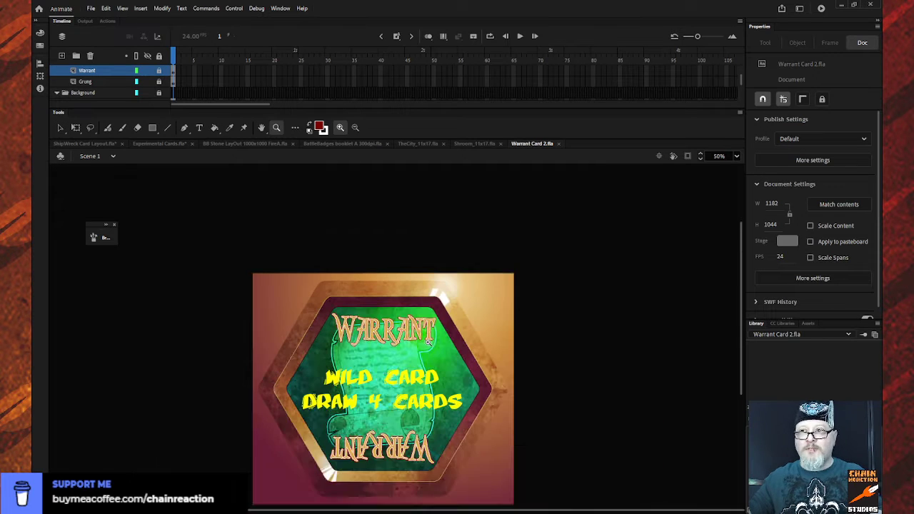
# - Copy the WreckText and Rule Text frames from ShipWreck Card Layout.fla and switch back to Warrant Card 2.fla
pyautogui.scroll(3, 426, 338)
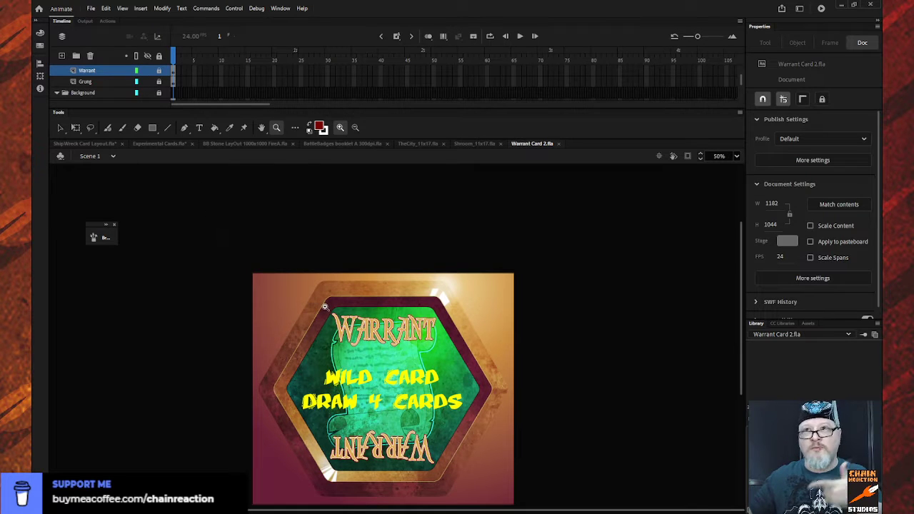
pyautogui.click(77, 143)
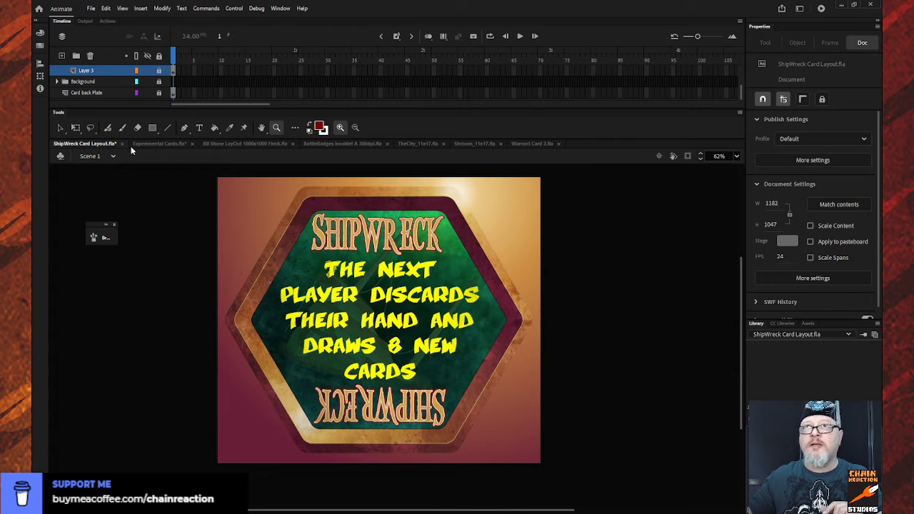
pyautogui.click(60, 129)
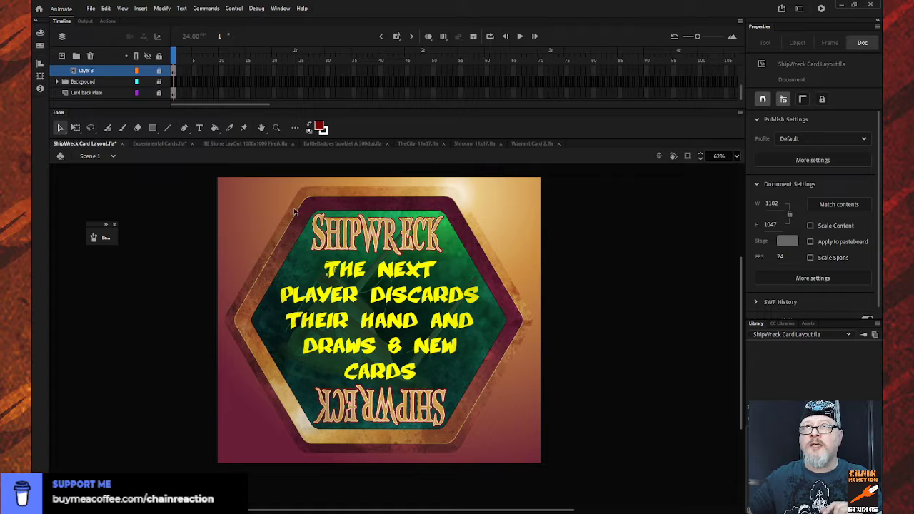
pyautogui.scroll(2, 152, 80)
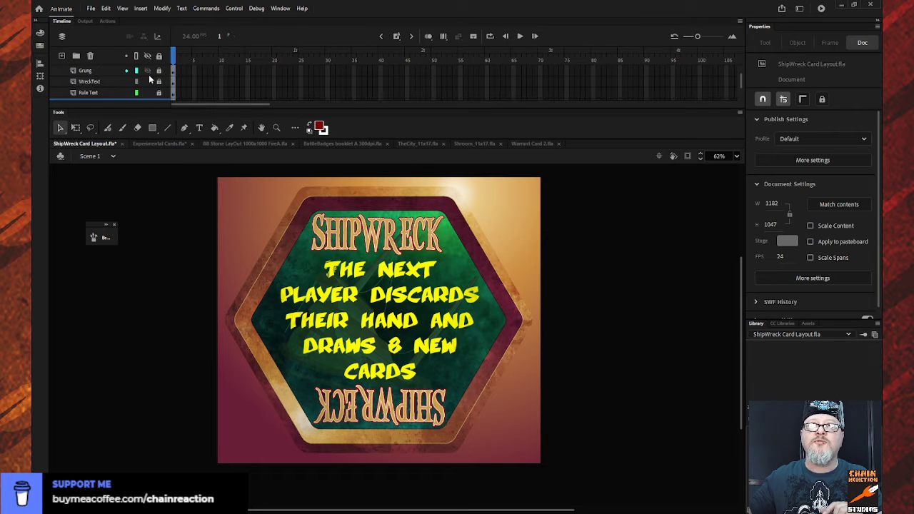
pyautogui.click(333, 248)
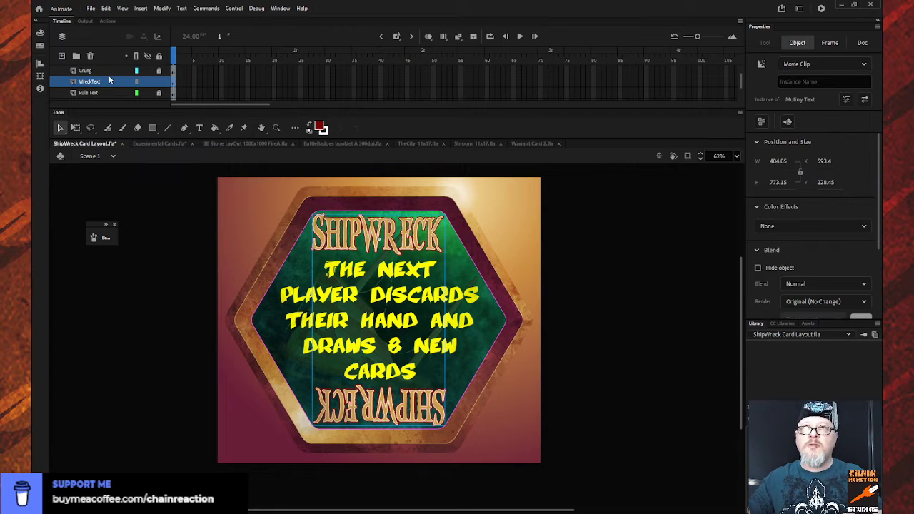
pyautogui.click(112, 184)
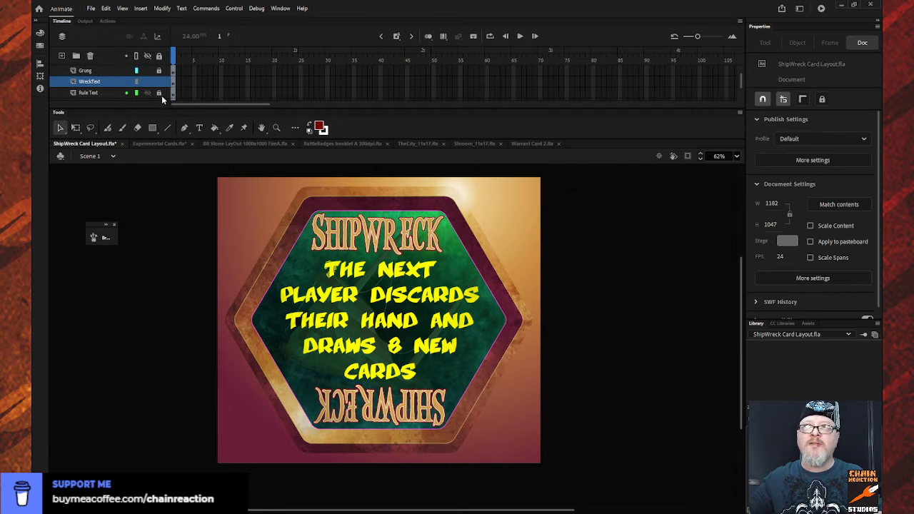
pyautogui.click(174, 83)
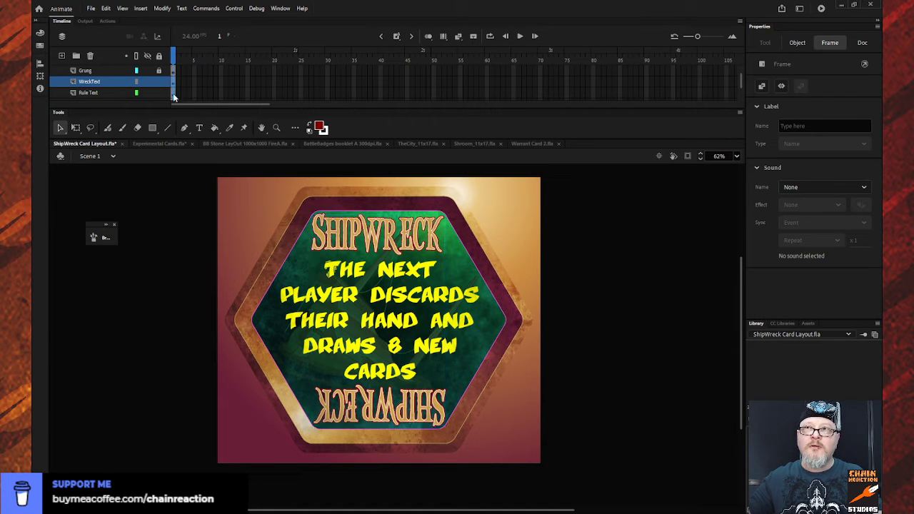
pyautogui.click(174, 94)
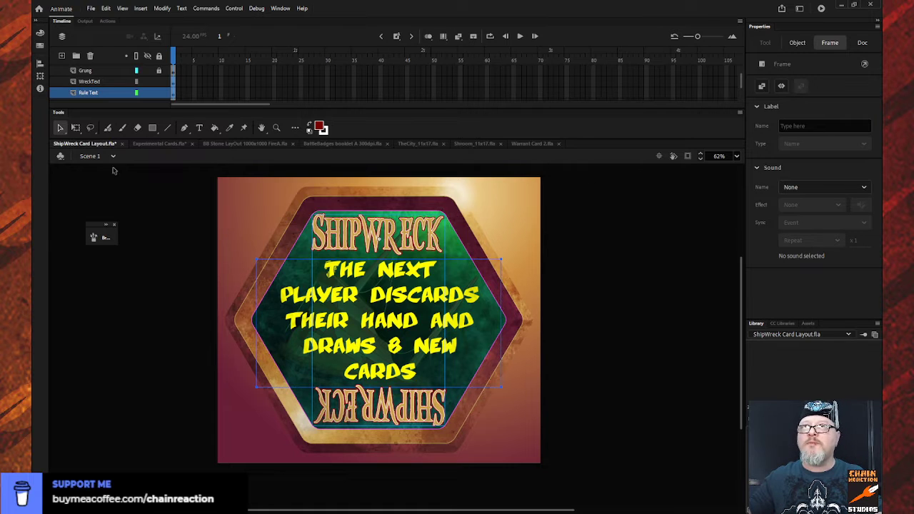
pyautogui.click(523, 143)
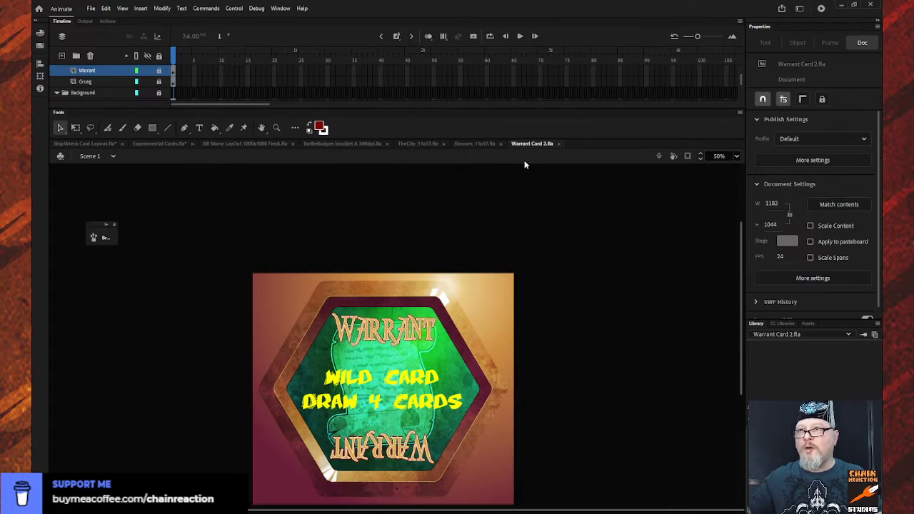
pyautogui.scroll(2, 128, 82)
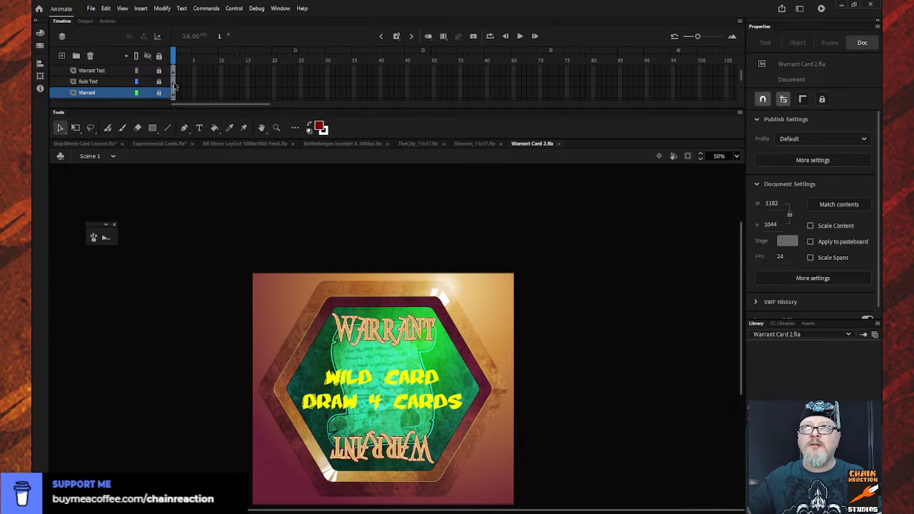
# - Try to paste the copied frames onto the Rule Text and Warrant layers, and undo the paste
pyautogui.click(175, 82)
pyautogui.click(175, 93)
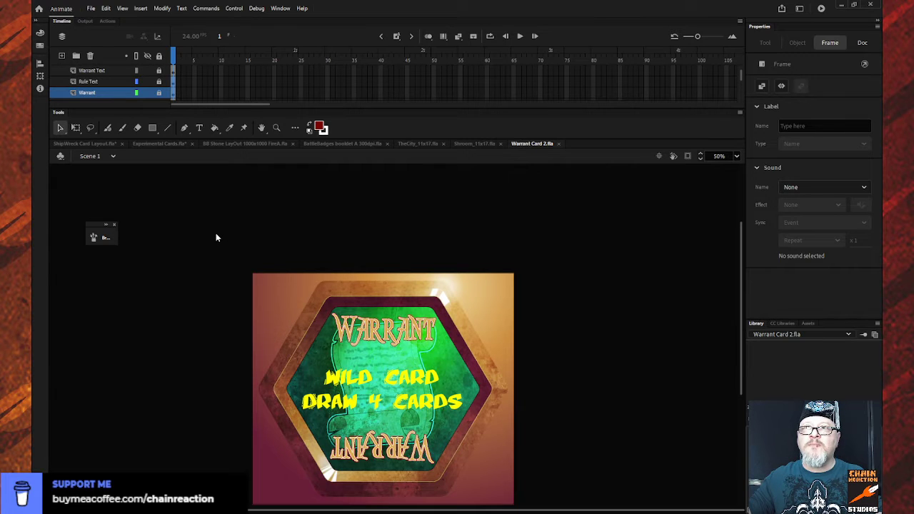
pyautogui.hotkey('ctrl', 'shift', 'v')
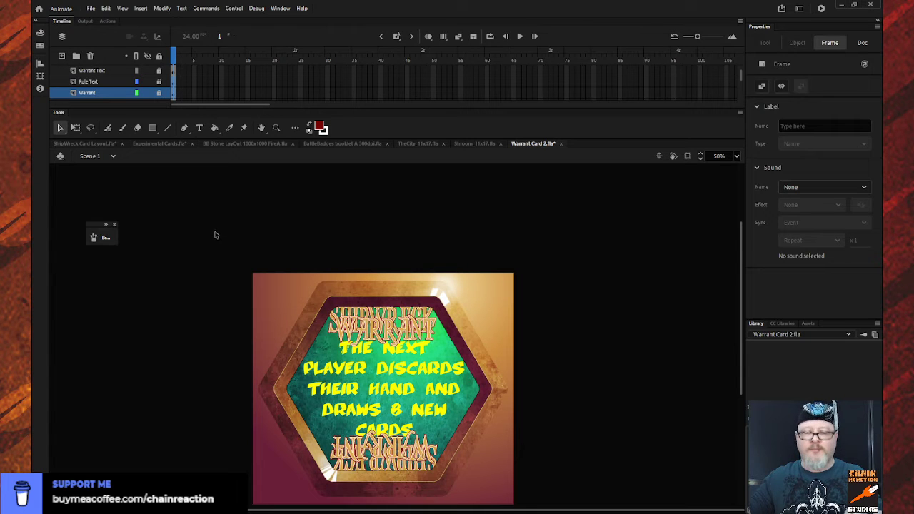
pyautogui.hotkey('ctrl', 'z')
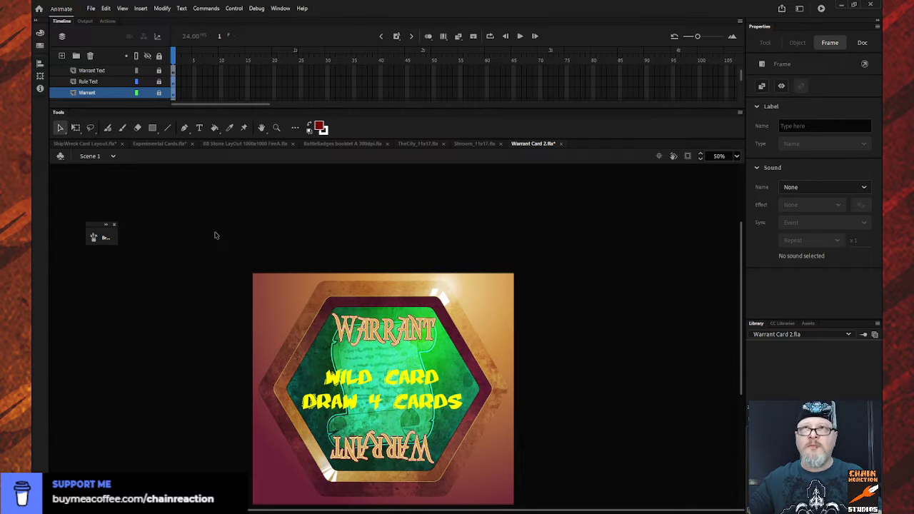
# - Paste the copied frames over the Warrant Text and Rule Text layers and unlock both layers
pyautogui.click(176, 70)
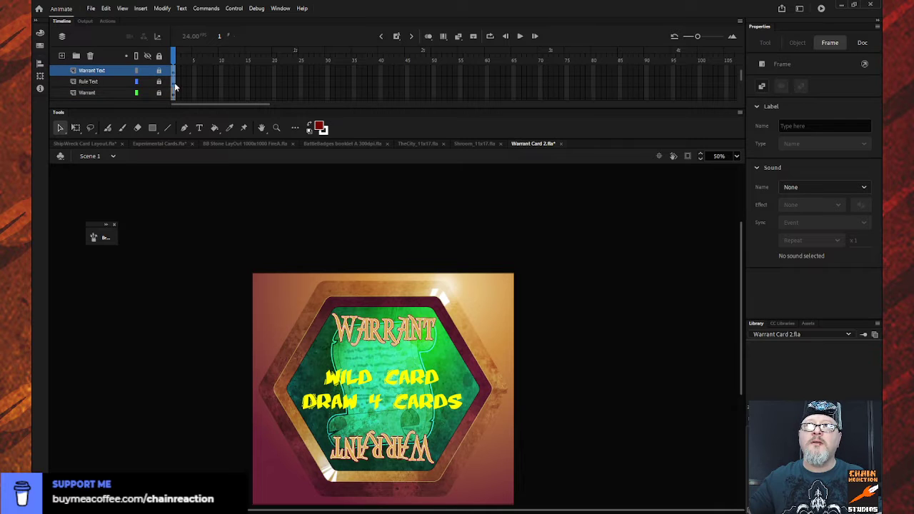
pyautogui.click(175, 81)
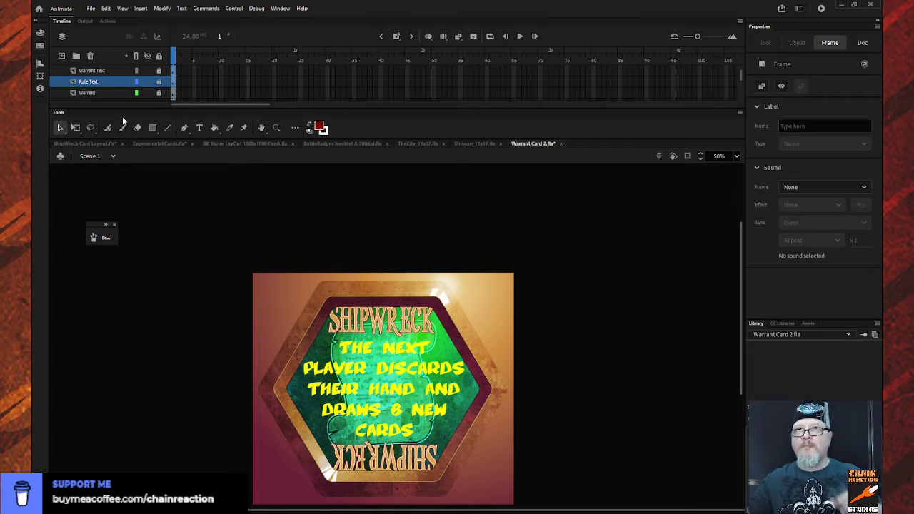
pyautogui.click(145, 83)
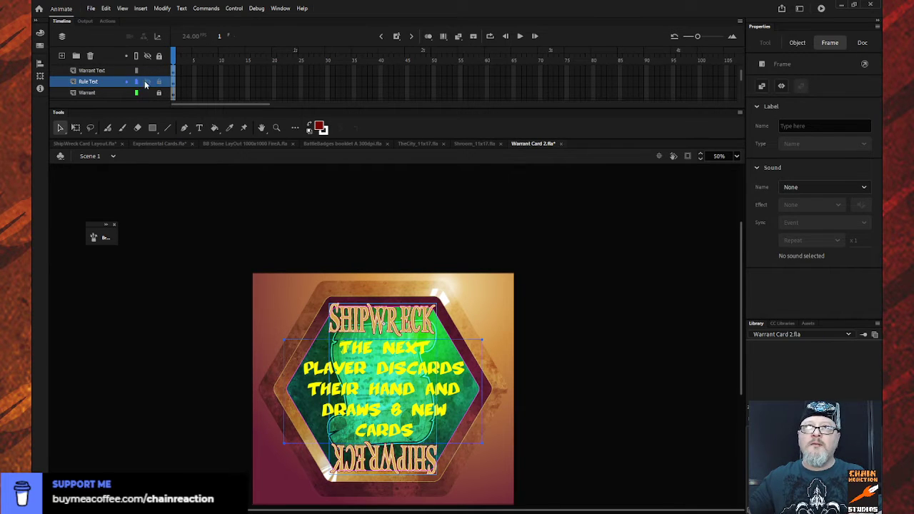
# - Scale the SHIPWRECK titles and rule text together to about 830 by 718 px inside the hexagon, and lock both text layers
pyautogui.click(119, 71)
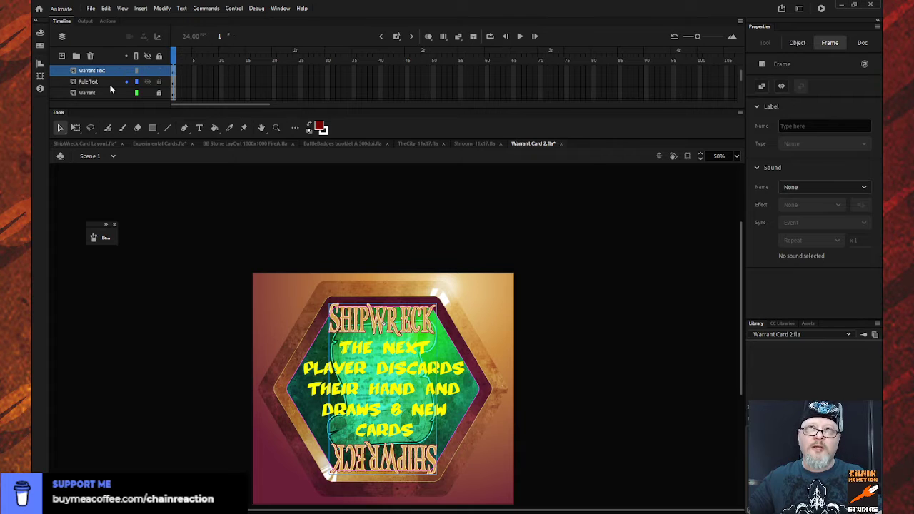
pyautogui.keyDown('shift'); pyautogui.click(112, 83); pyautogui.keyUp('shift')
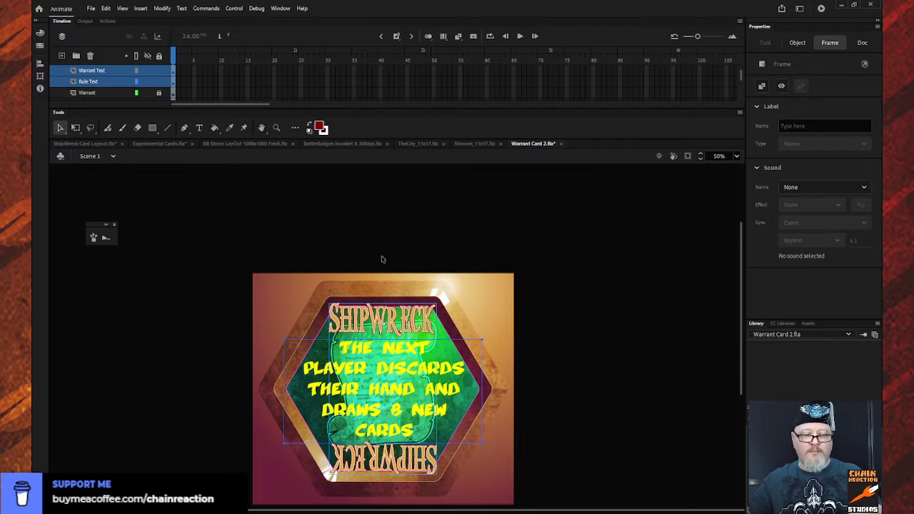
pyautogui.click(75, 127)
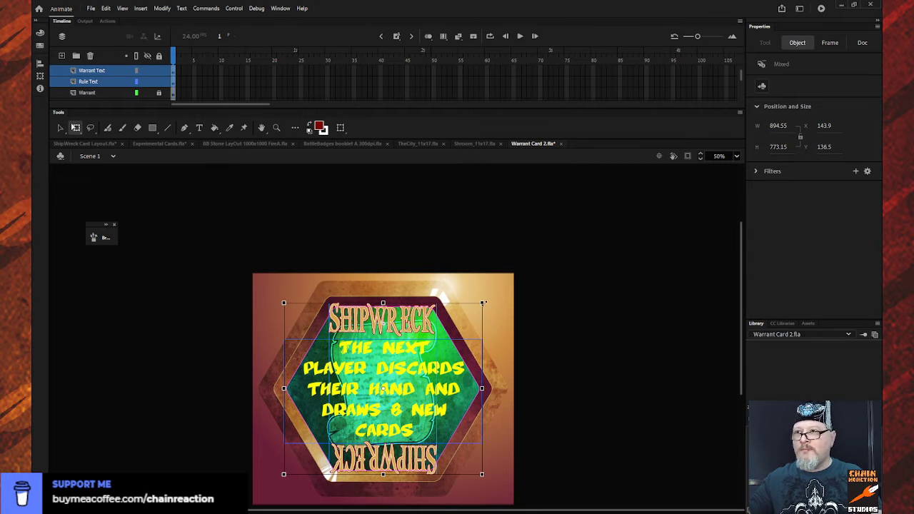
pyautogui.moveTo(483, 303); pyautogui.dragTo(478, 308)
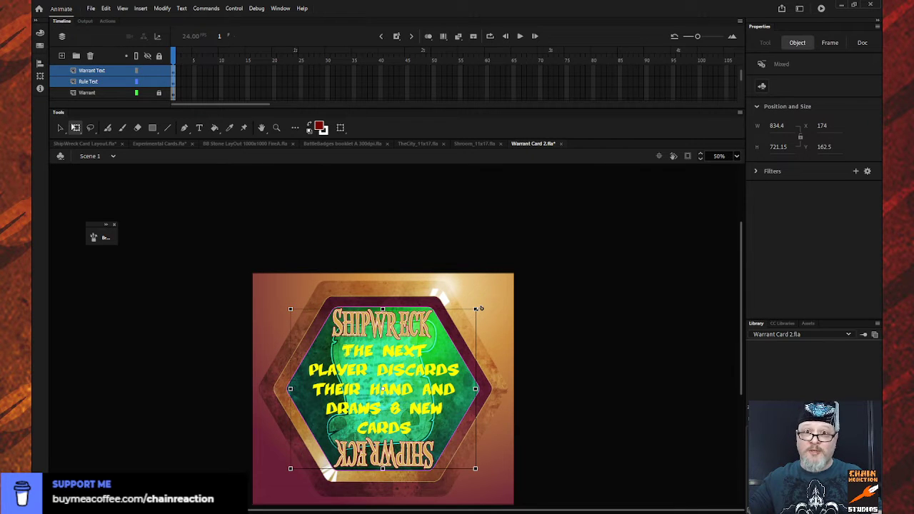
pyautogui.moveTo(477, 309); pyautogui.dragTo(476, 308)
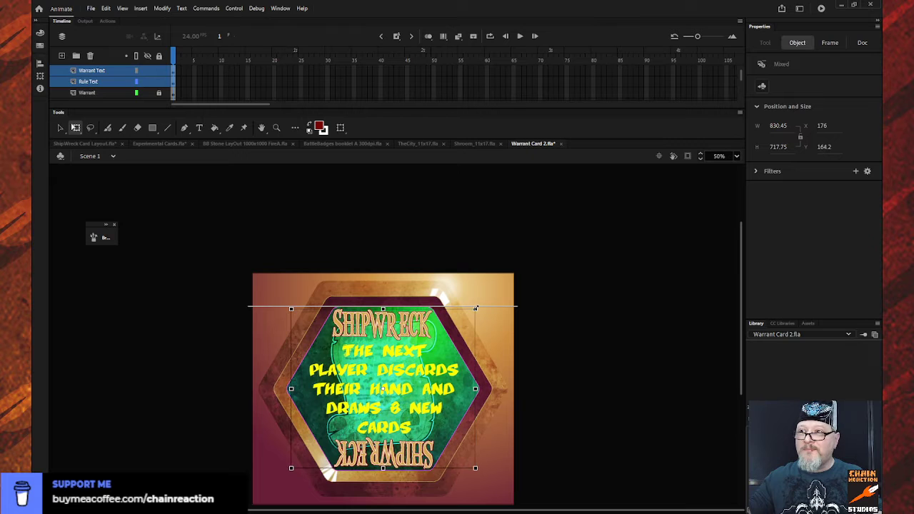
pyautogui.click(541, 323)
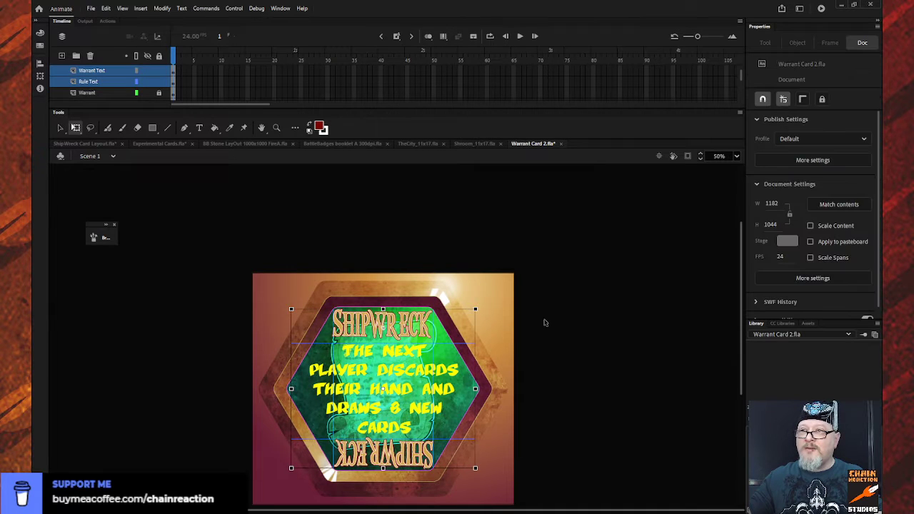
pyautogui.click(105, 90)
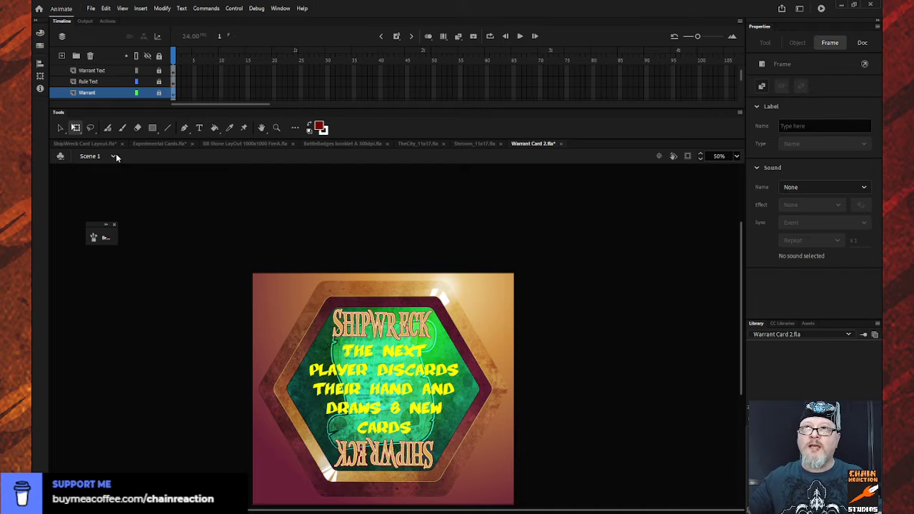
# - Unlock Layer 3 in ShipWreck Card Layout.fla and copy its background artwork
pyautogui.click(84, 143)
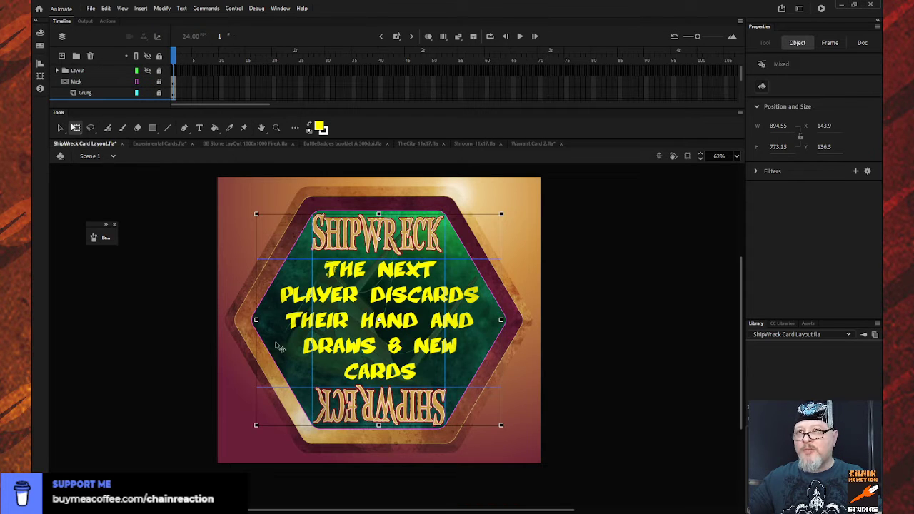
pyautogui.click(181, 359)
pyautogui.scroll(-3, 121, 83)
pyautogui.scroll(-2, 120, 81)
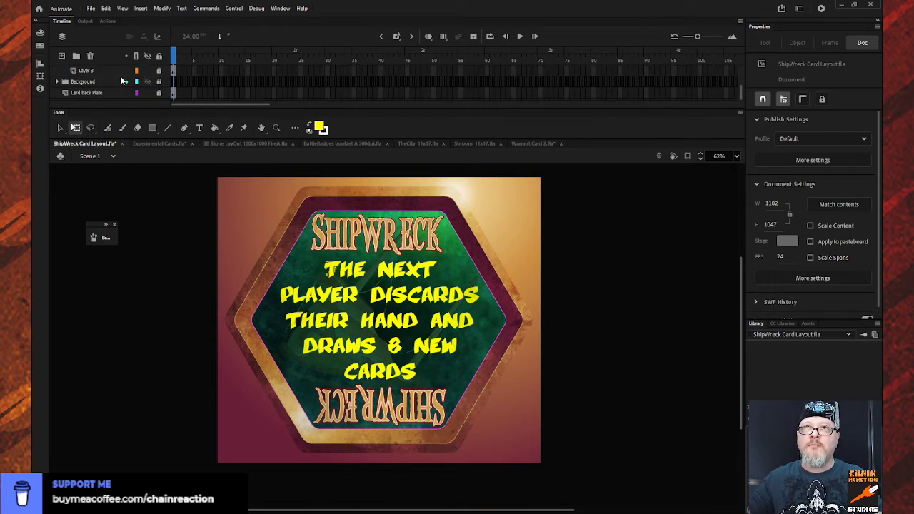
pyautogui.click(117, 71)
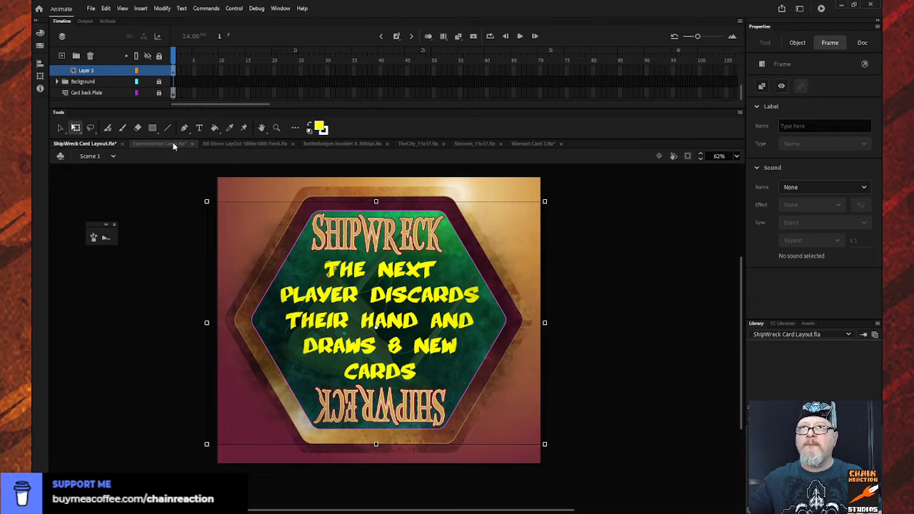
# - In Warrant Card 2.fla, delete the scroll artwork from the Warrant layer and paste the copied ShipWreck artwork in its place
pyautogui.click(534, 144)
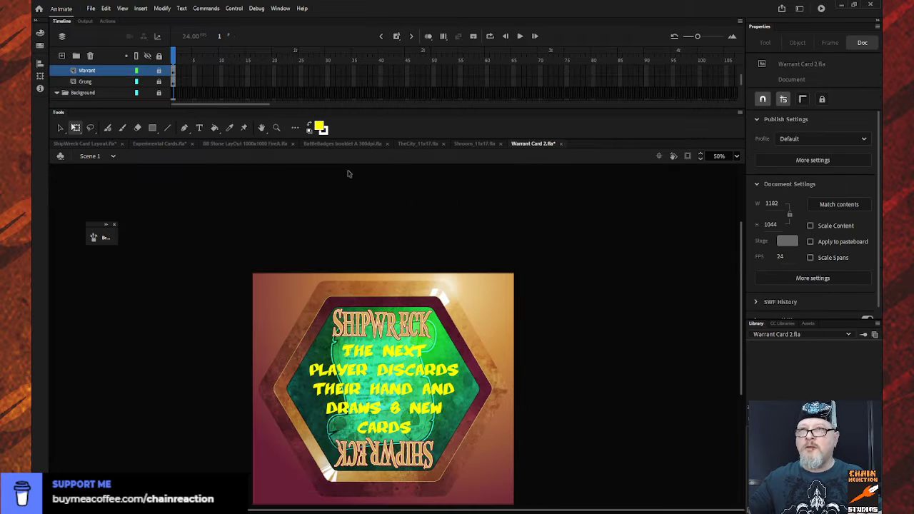
pyautogui.click(117, 72)
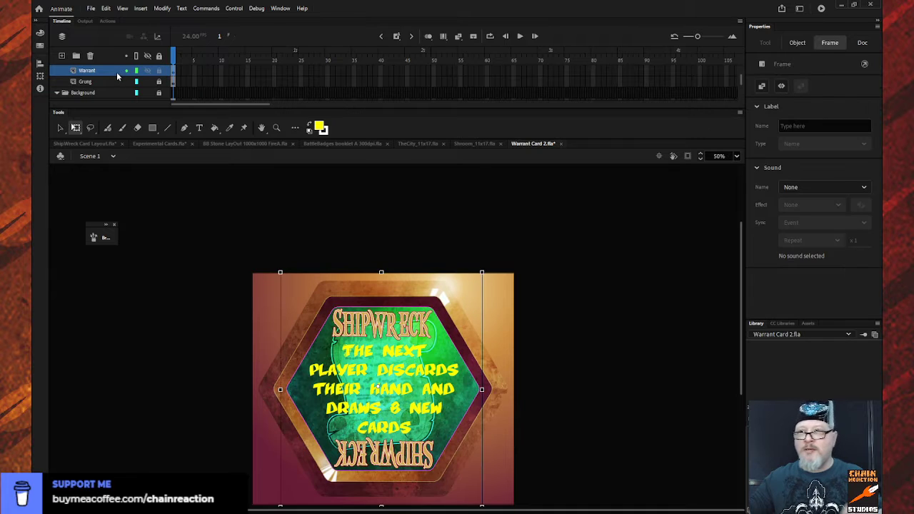
pyautogui.press('Delete')
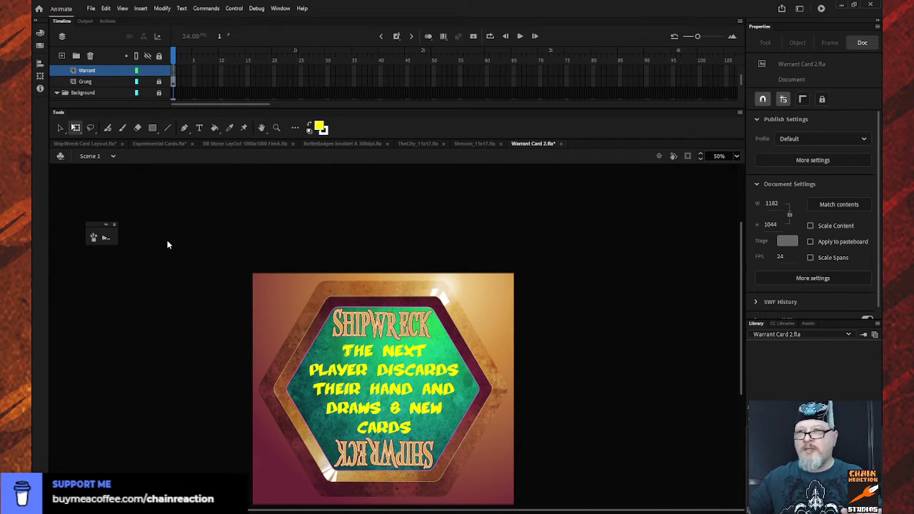
pyautogui.click(485, 292)
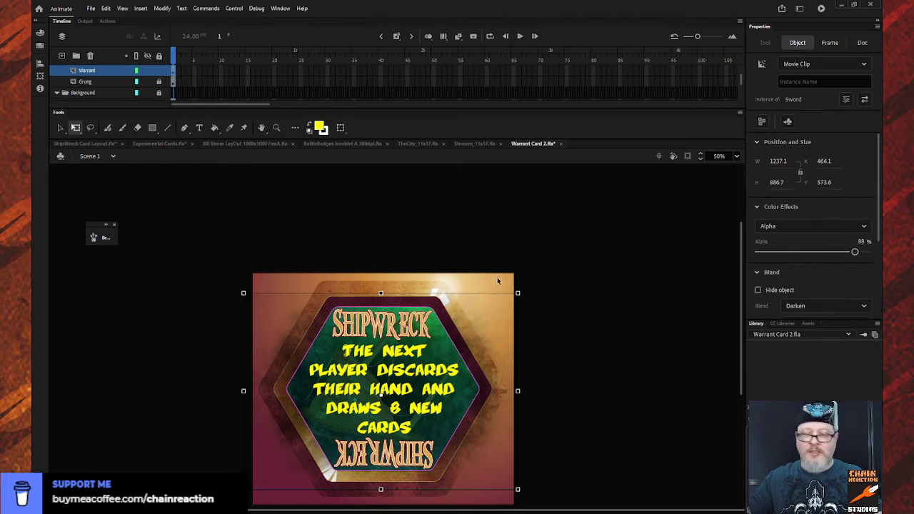
# - Scale the pasted artwork to about 1017 by 729 px and nudge it vertically to center it in the green hexagon
pyautogui.moveTo(518, 293); pyautogui.dragTo(499, 305)
pyautogui.hotkey('shift', 'Up')
pyautogui.hotkey('shift', 'Up')
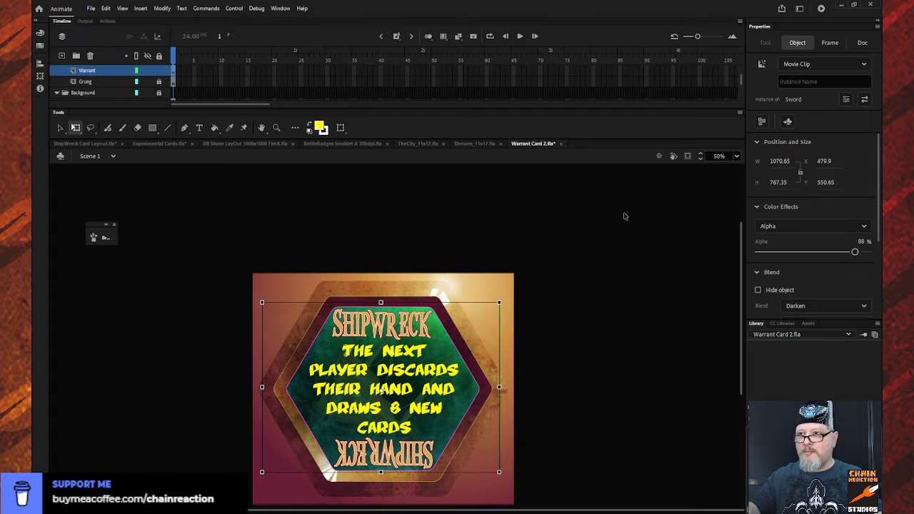
pyautogui.press('Down')
pyautogui.press('Down')
pyautogui.press('Down')
pyautogui.press('Down')
pyautogui.press('Down')
pyautogui.press('Down')
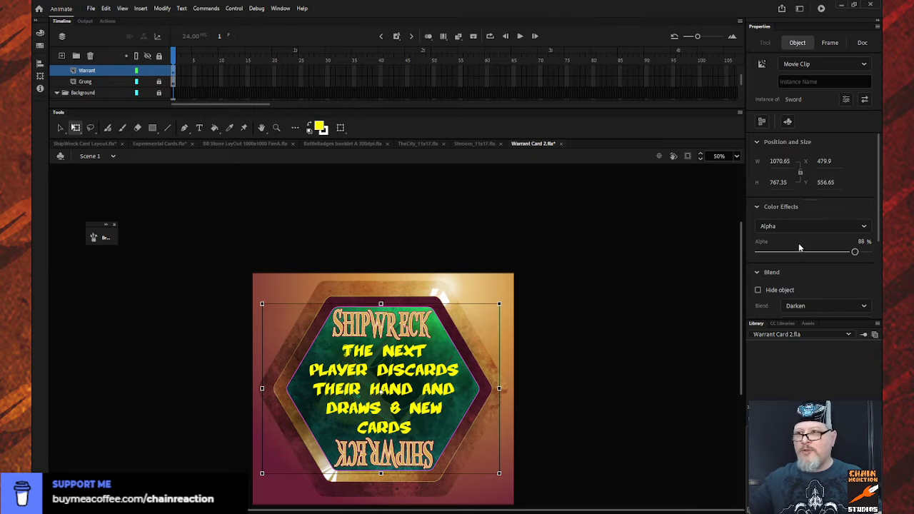
pyautogui.moveTo(499, 304); pyautogui.dragTo(497, 308)
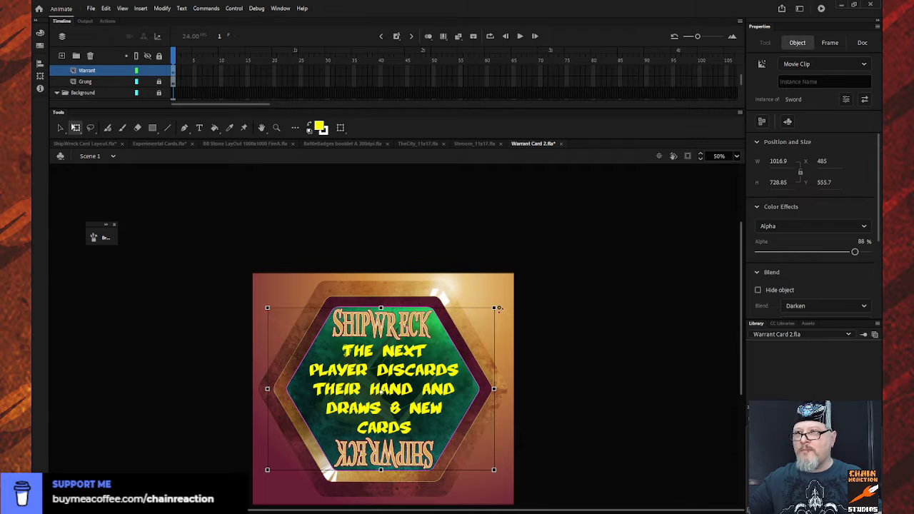
# - Deselect the artwork, lock the Warrant layer, and close the ShipWreck Card Layout.fla document
pyautogui.click(606, 351)
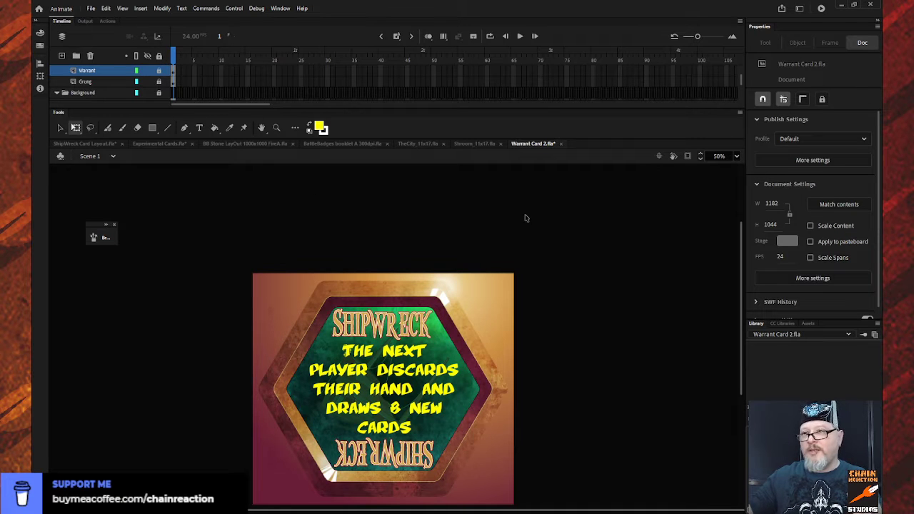
pyautogui.click(121, 142)
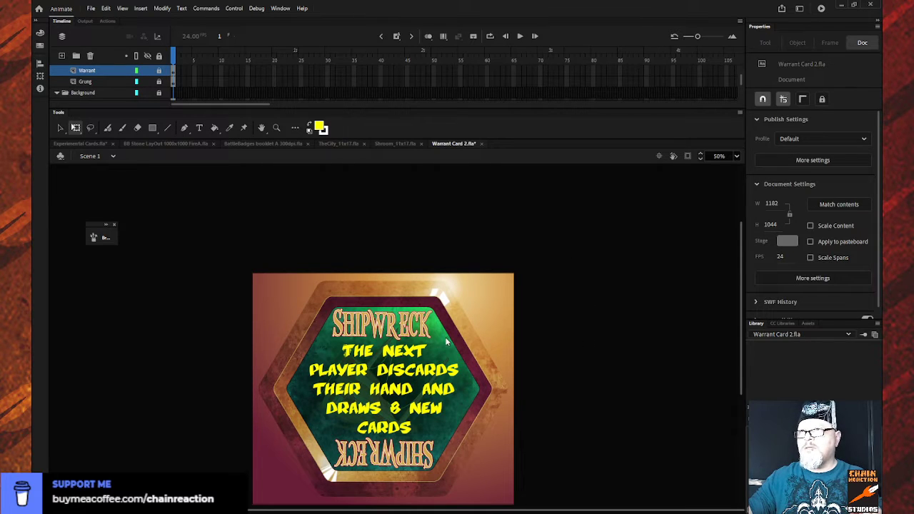
# - Save the edited Warrant Card 2.fla document under the name ShipWreck Card Layout.fla
pyautogui.click(583, 387)
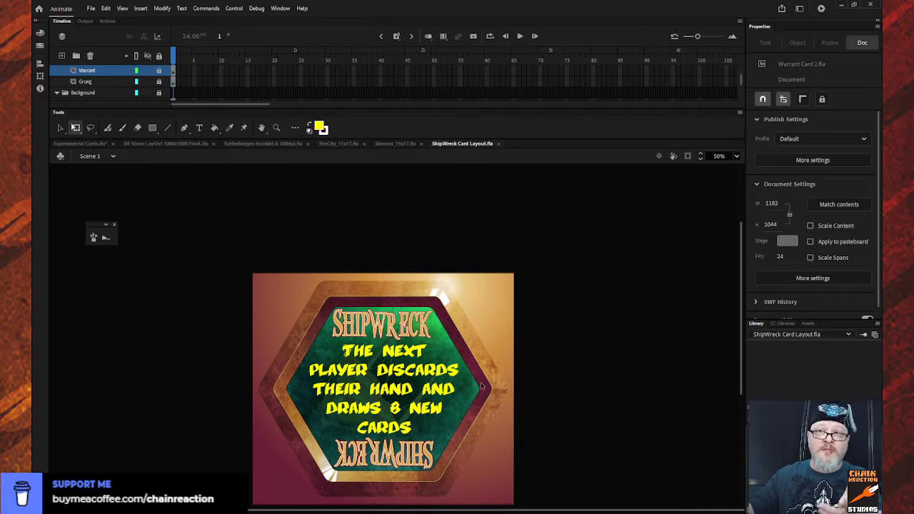
pyautogui.scroll(-3, 505, 337)
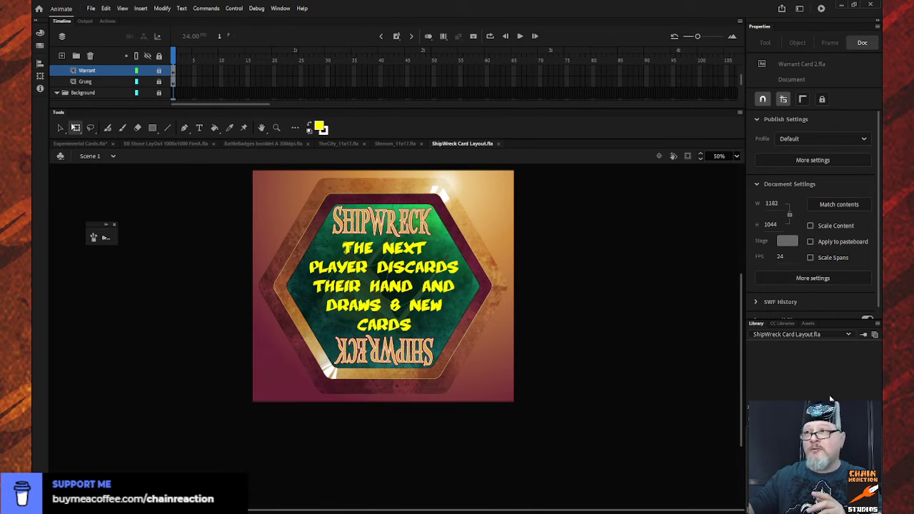
pyautogui.moveTo(740, 357); pyautogui.dragTo(741, 348)
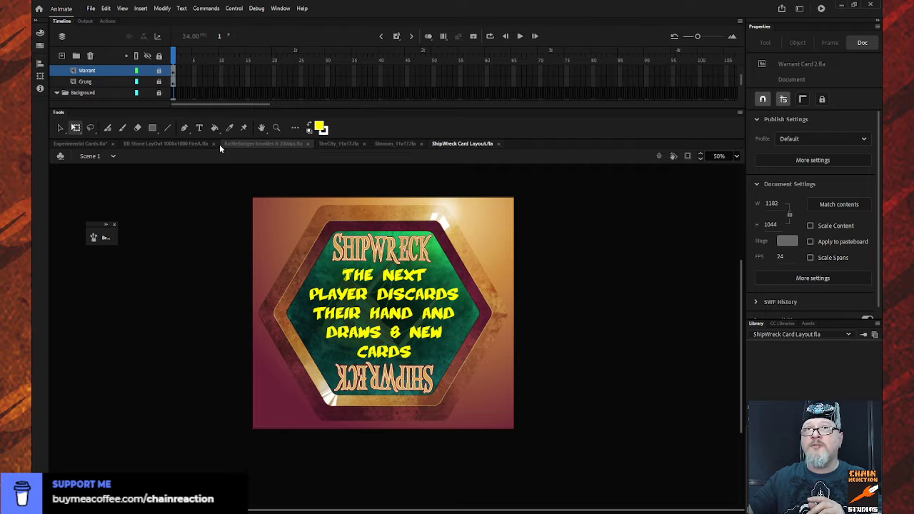
# - Set the stage magnification to 70% in both Experimental Cards.fla and ShipWreck Card Layout.fla
pyautogui.click(75, 144)
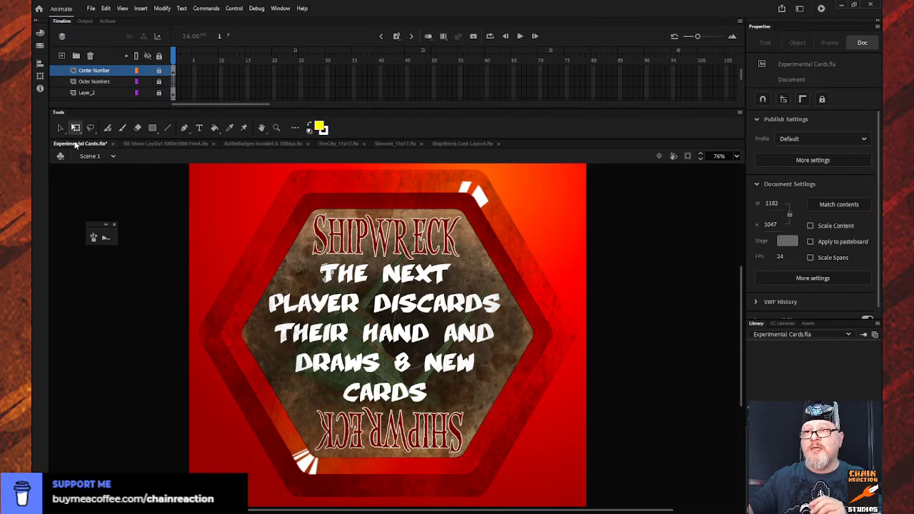
pyautogui.click(723, 155)
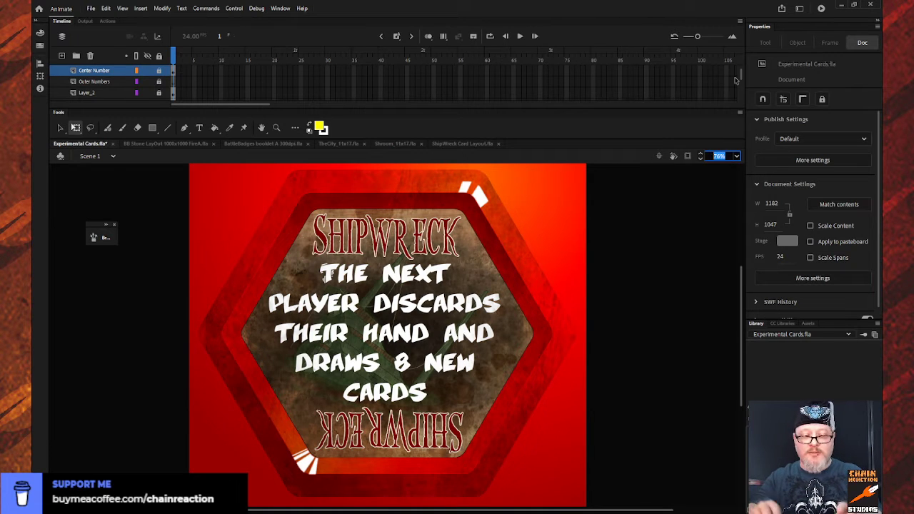
pyautogui.write('70')
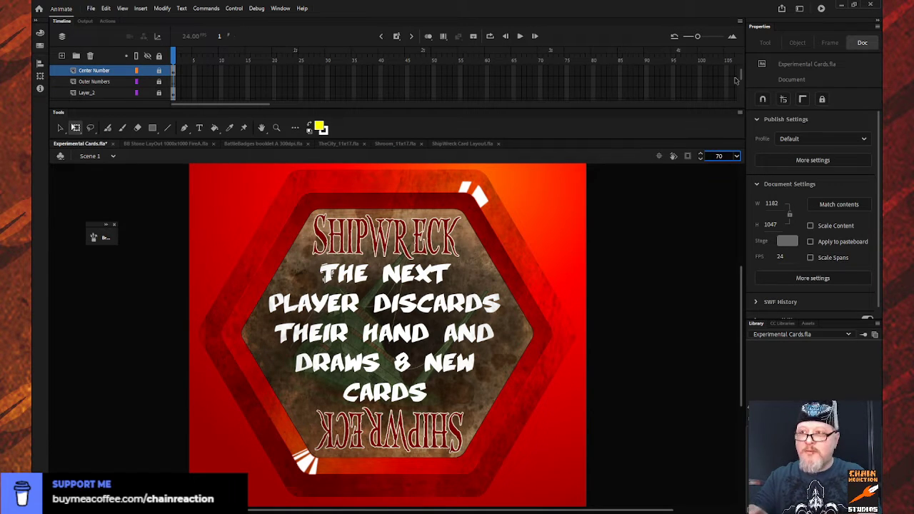
pyautogui.press('Return')
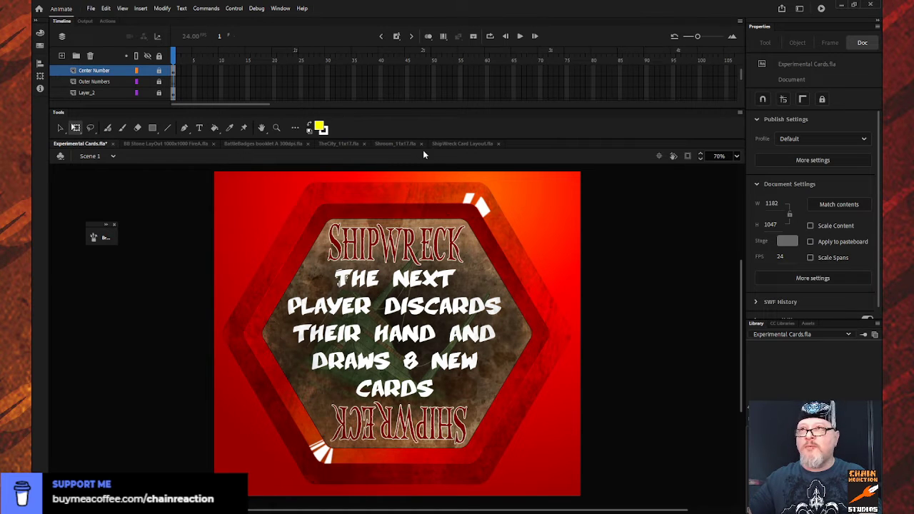
pyautogui.click(470, 145)
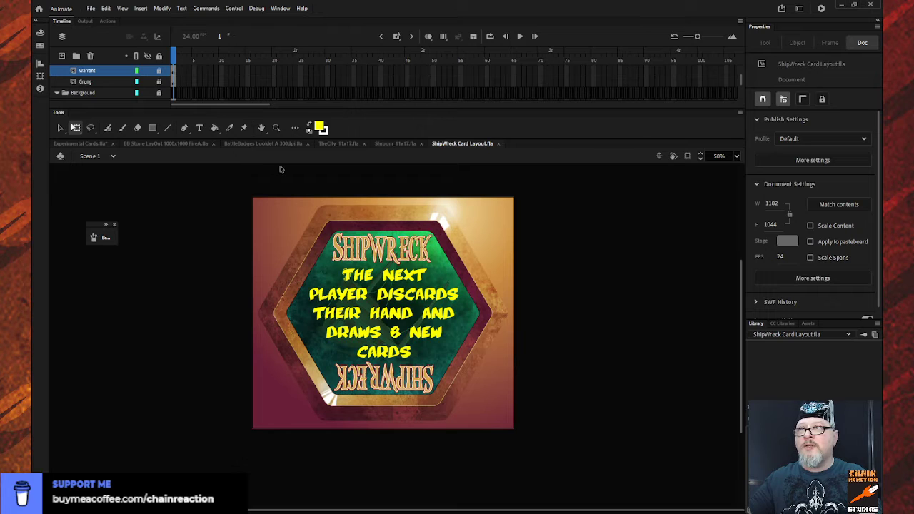
pyautogui.click(713, 156)
pyautogui.write('70')
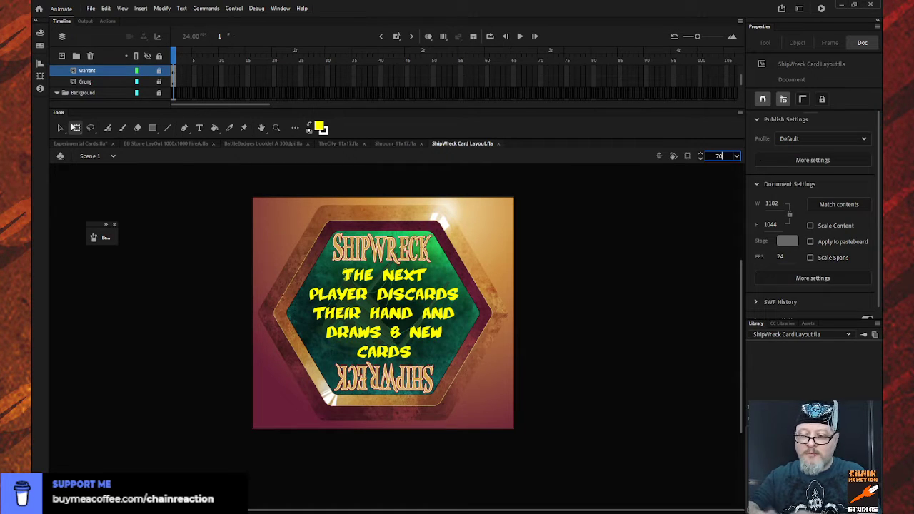
pyautogui.press('Return')
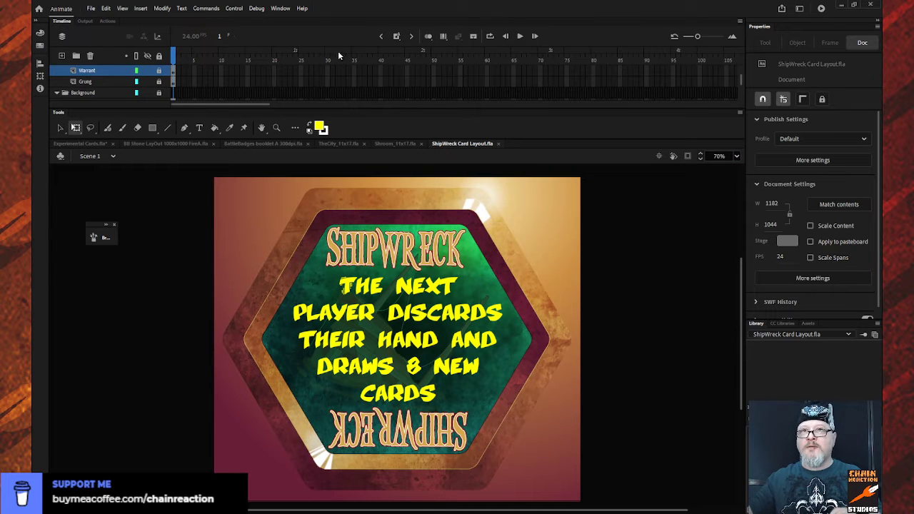
# - Compare the red ShipWreck card in Experimental Cards.fla with the green one in ShipWreck Card Layout.fla
pyautogui.click(56, 144)
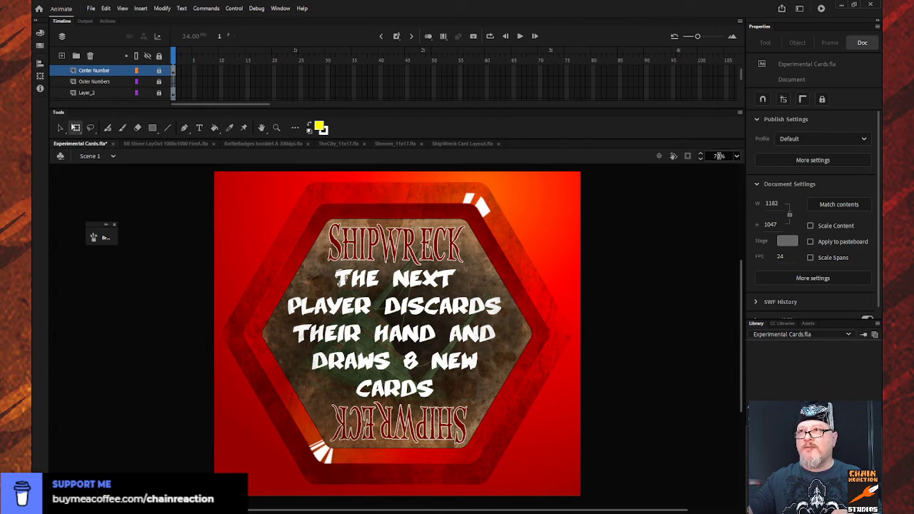
pyautogui.click(474, 145)
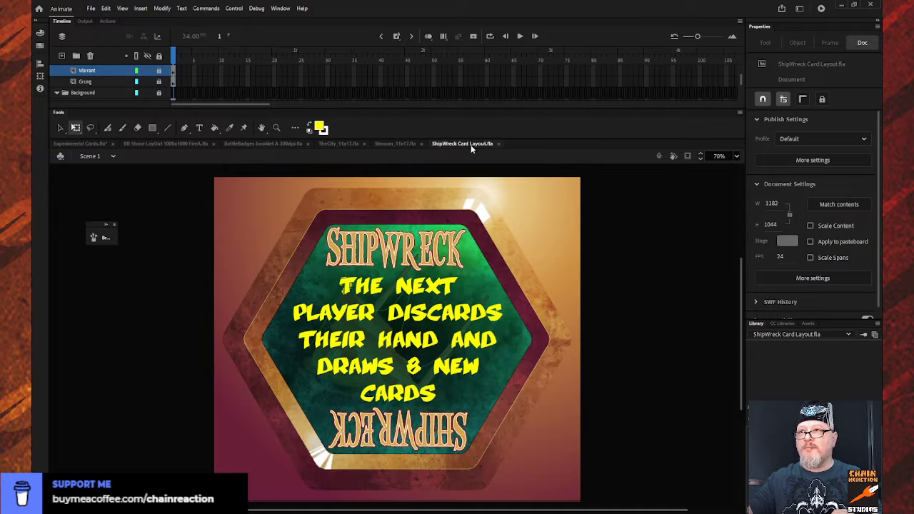
pyautogui.click(64, 145)
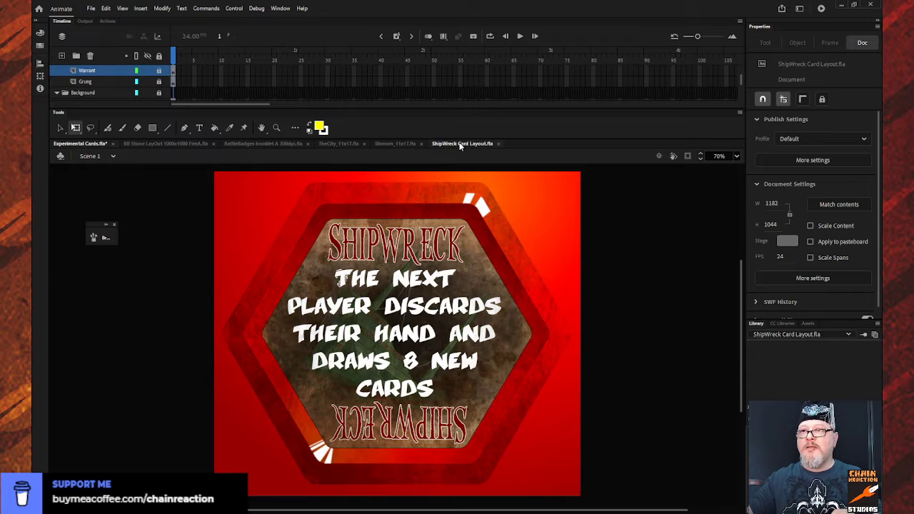
pyautogui.click(460, 145)
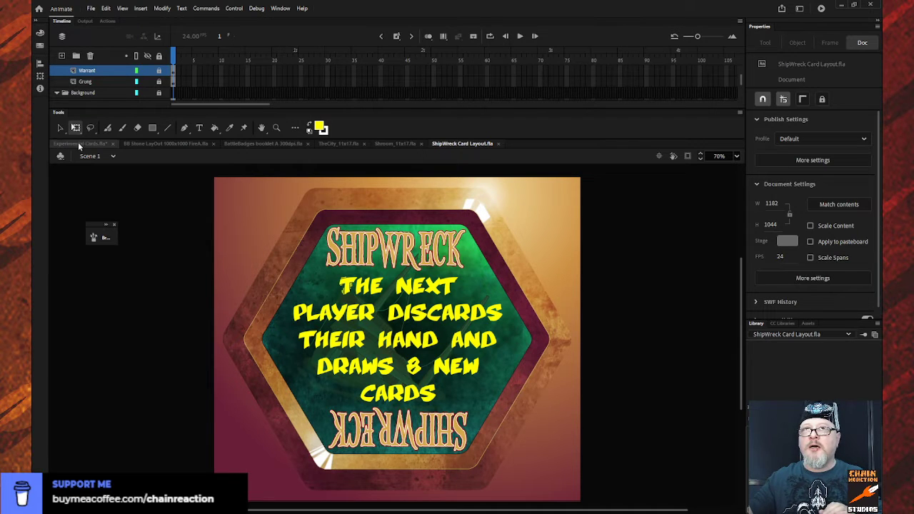
# - Save Experimental Cards.fla, then open BlackSpot Card Layout.fla and show the whole card at 50%
pyautogui.click(79, 144)
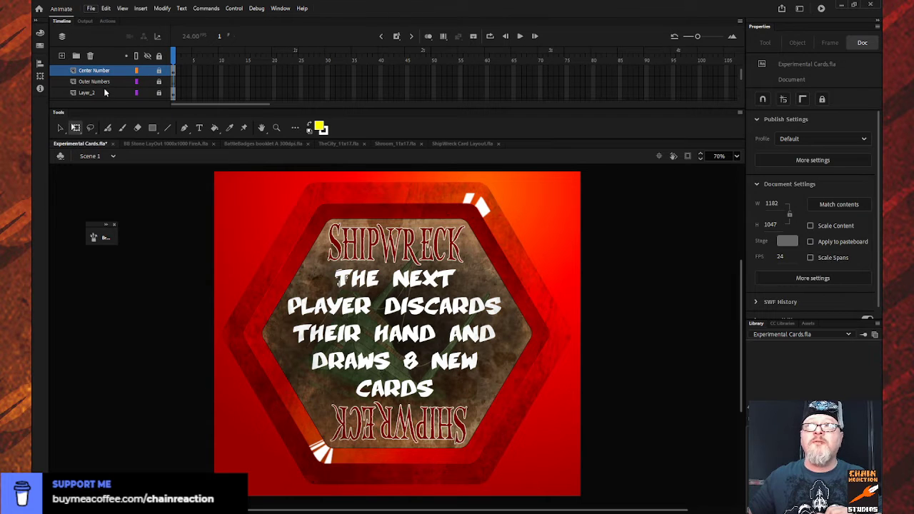
pyautogui.hotkey('ctrl', 's')
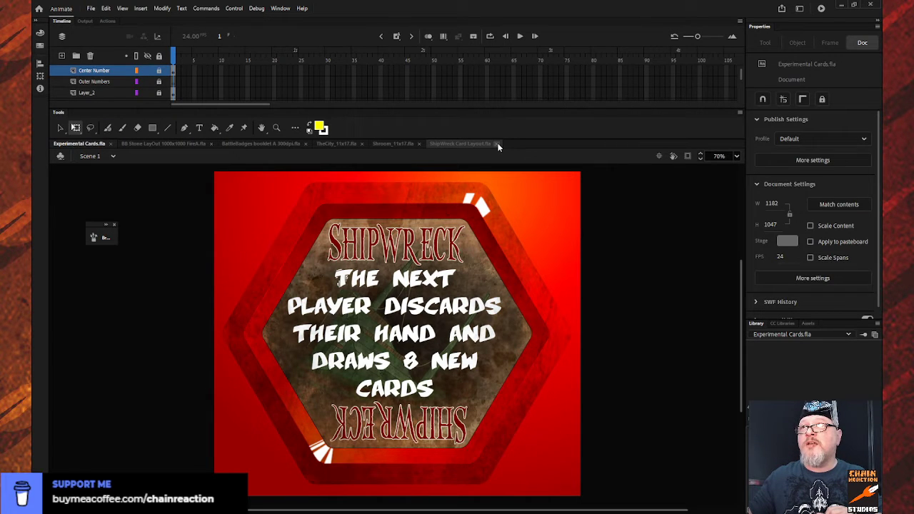
pyautogui.click(451, 144)
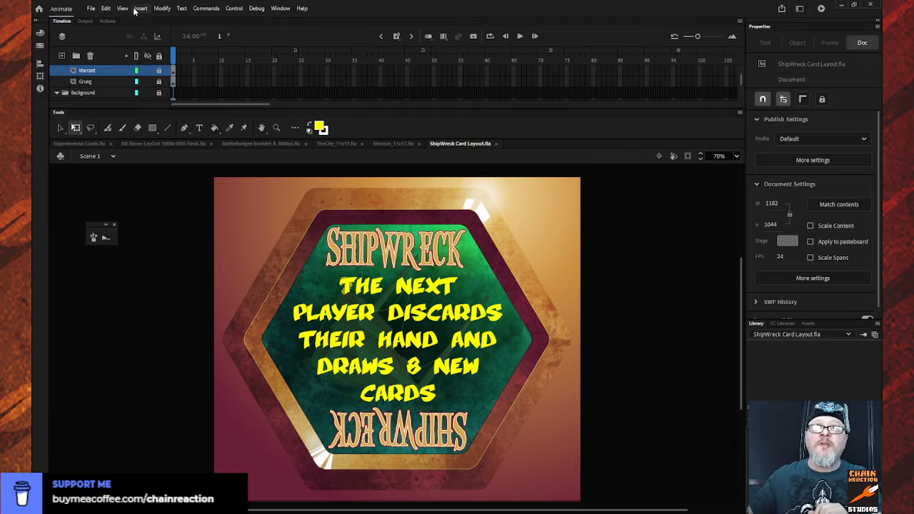
pyautogui.click(92, 9)
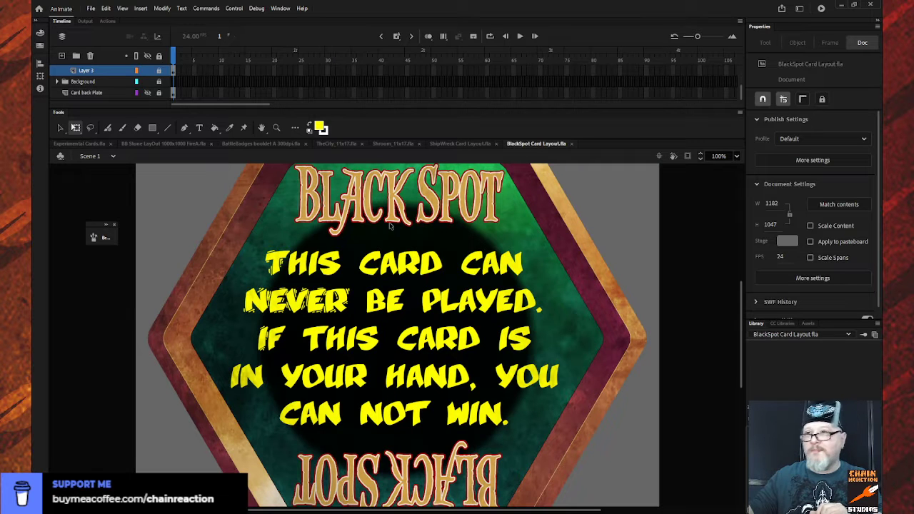
pyautogui.press('z')
pyautogui.keyDown('alt'); pyautogui.click(395, 332); pyautogui.keyUp('alt')
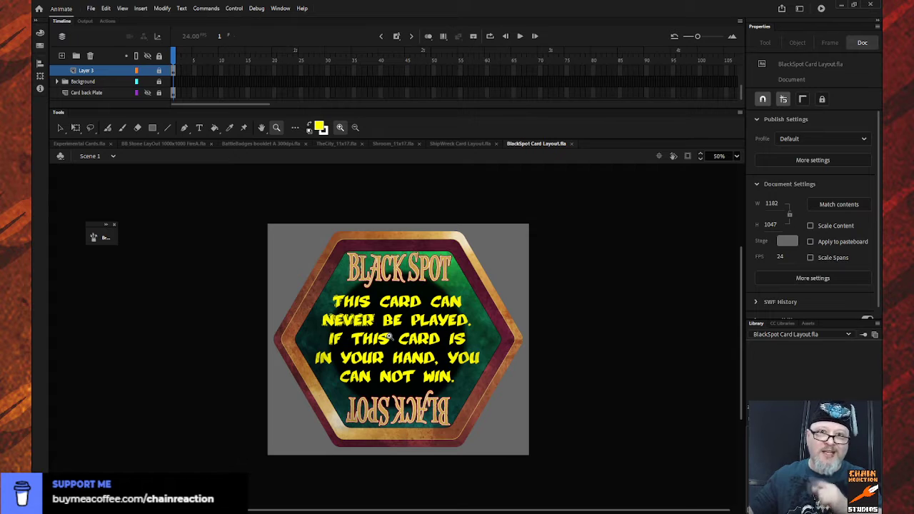
# - Unlock Layer 3 in BlackSpot Card Layout.fla and copy its first frame with the black spot artwork
pyautogui.scroll(1, 141, 83)
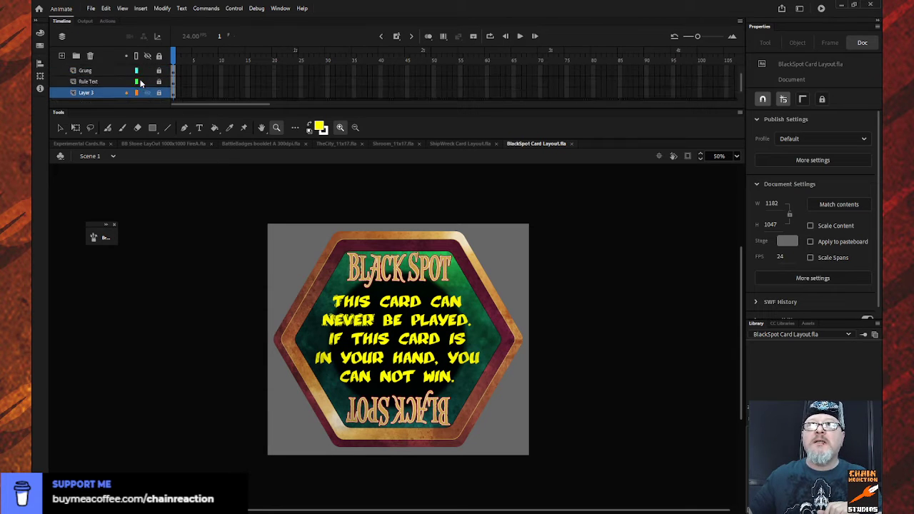
pyautogui.scroll(2, 141, 82)
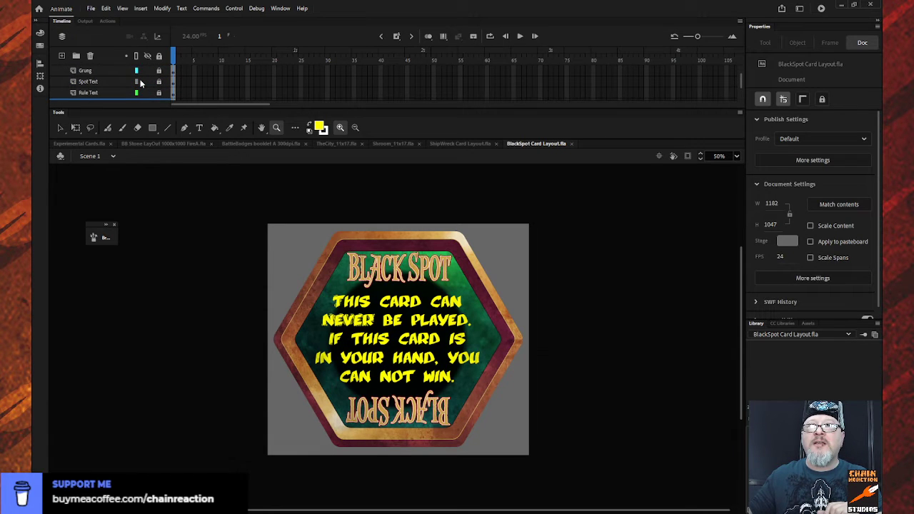
pyautogui.scroll(-2, 140, 83)
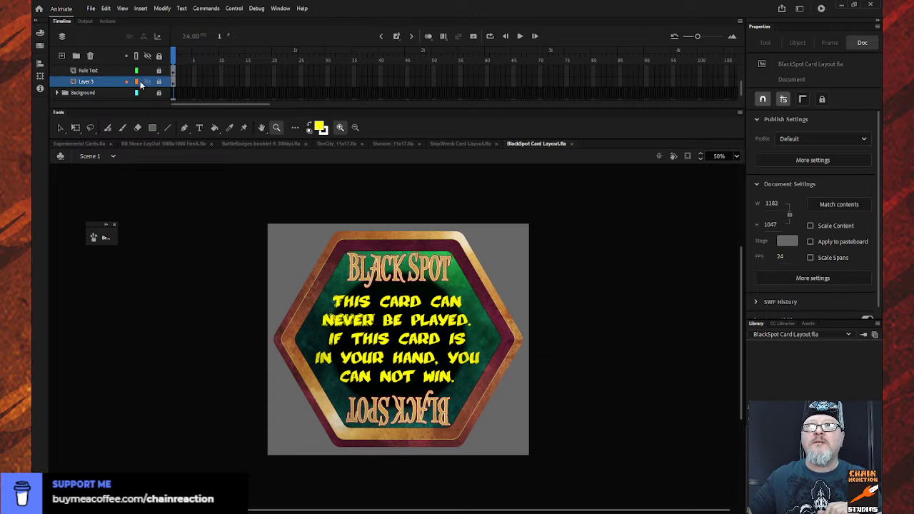
pyautogui.click(159, 82)
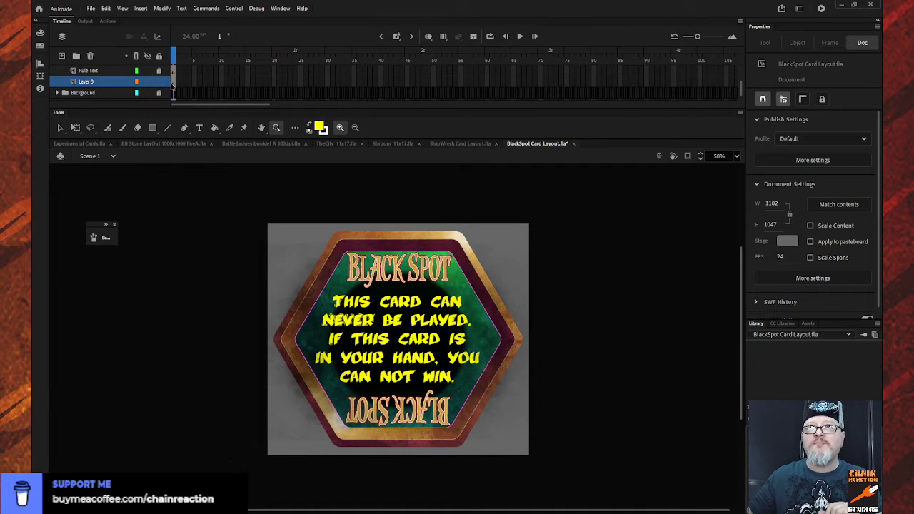
pyautogui.click(173, 83)
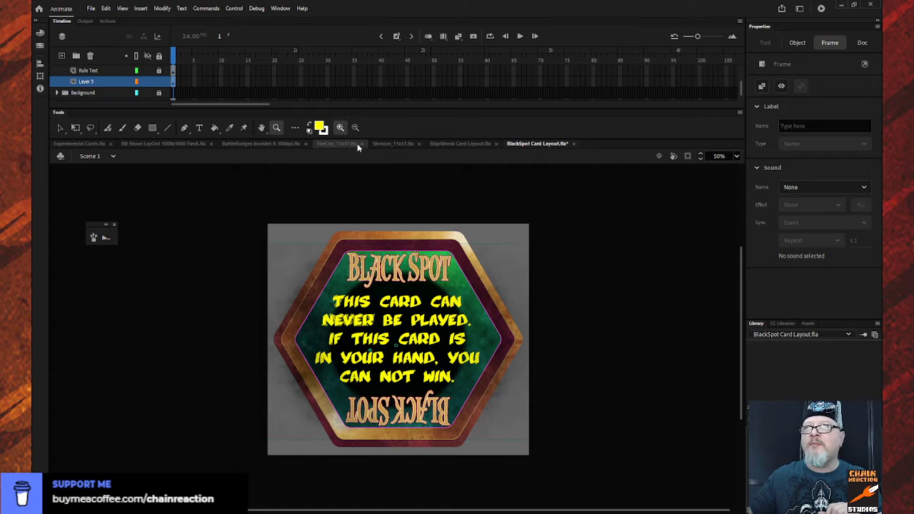
# - In ShipWreck Card Layout.fla, replace the Warrant layer's first frame with the copied black spot artwork
pyautogui.click(464, 144)
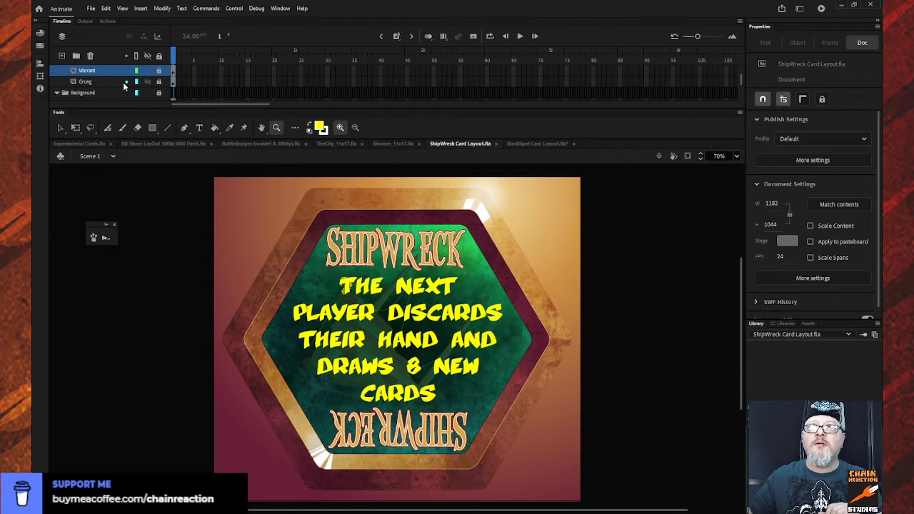
pyautogui.scroll(1, 125, 84)
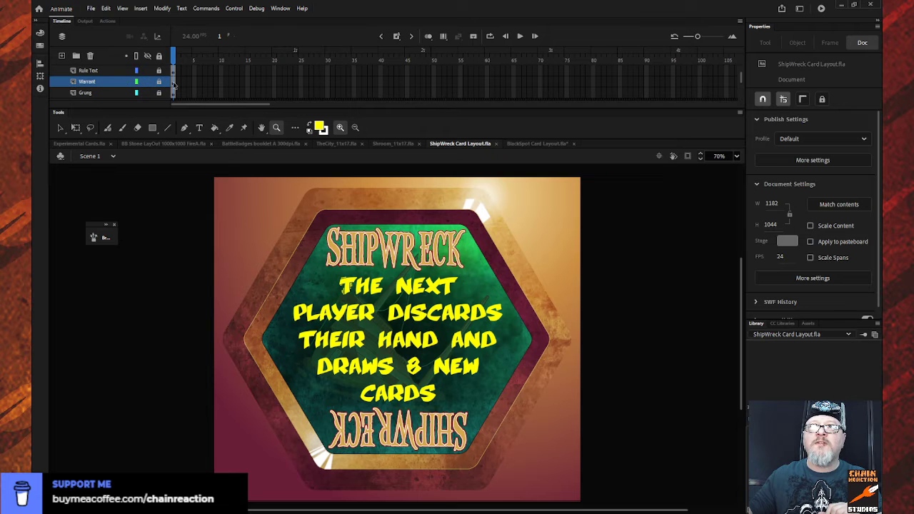
pyautogui.click(173, 84)
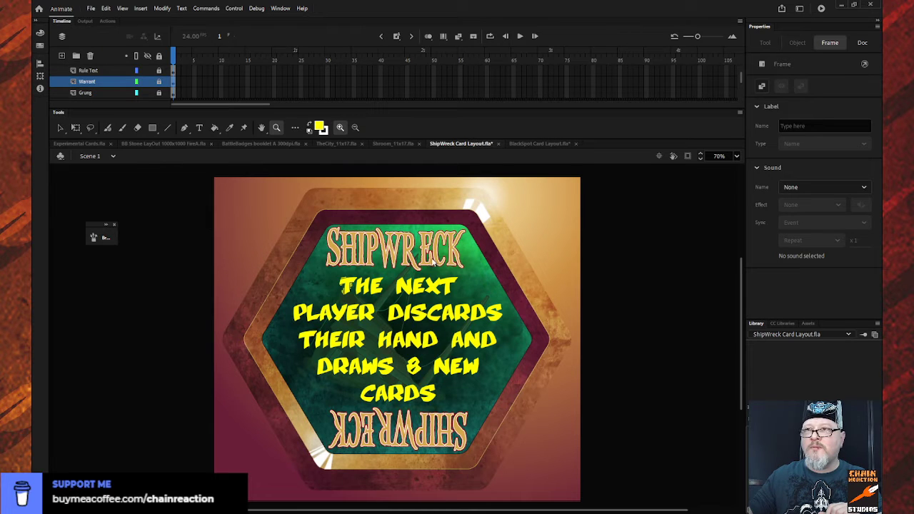
pyautogui.hotkey('ctrl', 'z')
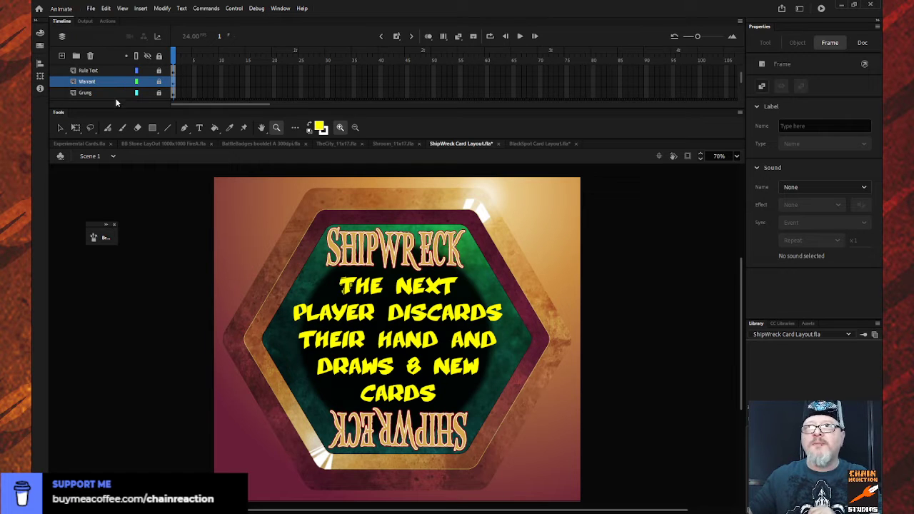
# - In BlackSpot Card Layout.fla, select the first frames of the Rule Text and Spot Text layers
pyautogui.click(79, 145)
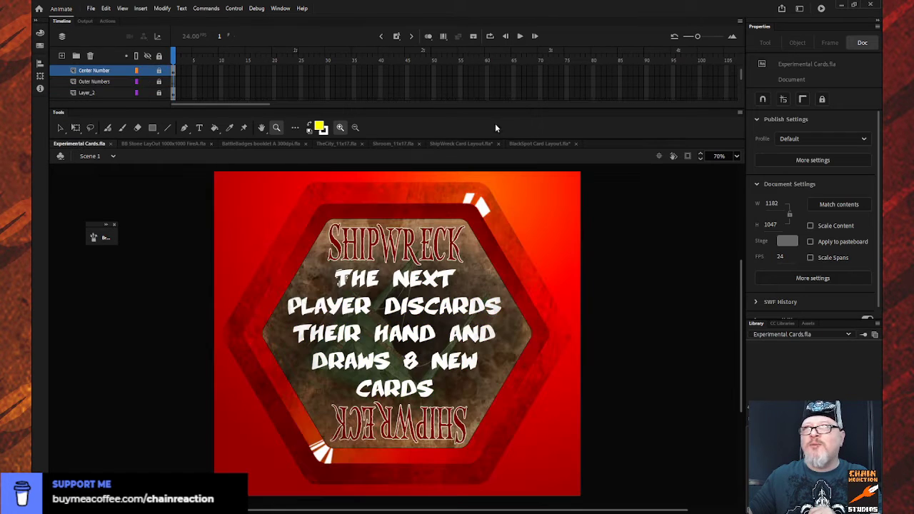
pyautogui.click(539, 144)
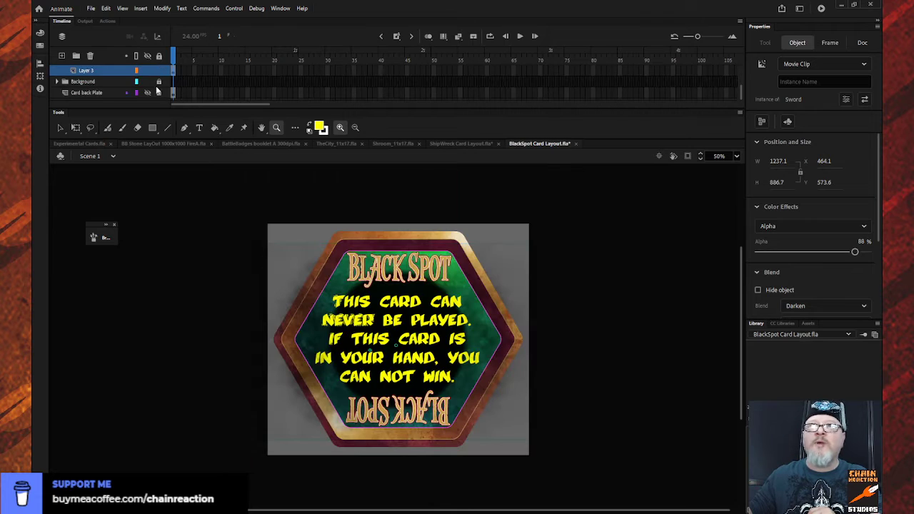
pyautogui.scroll(3, 148, 80)
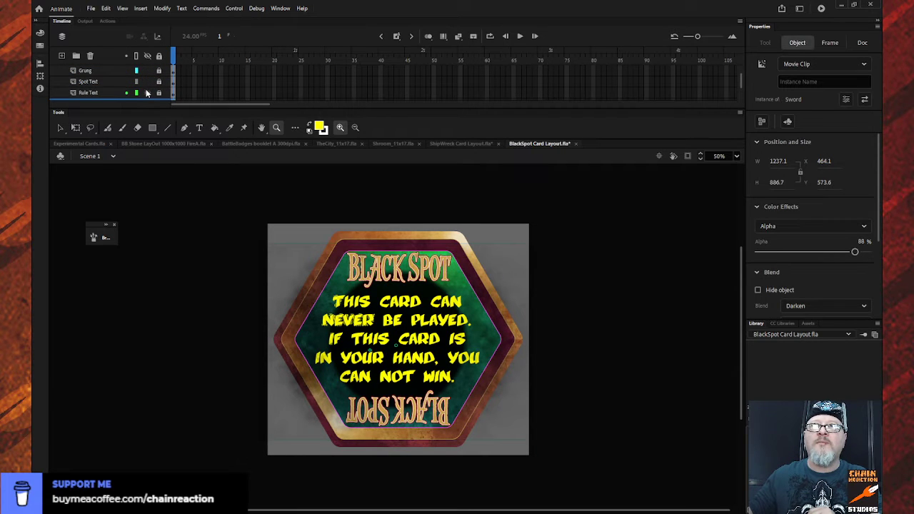
pyautogui.click(174, 94)
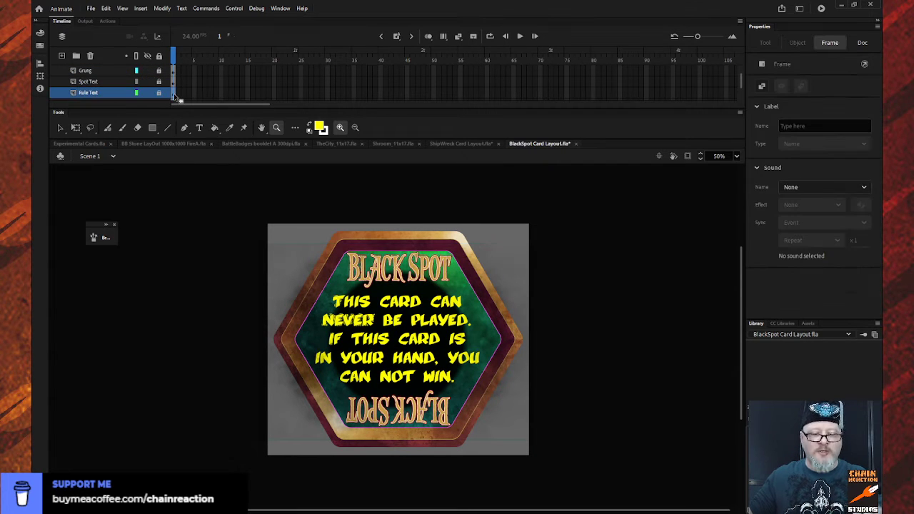
pyautogui.click(172, 81)
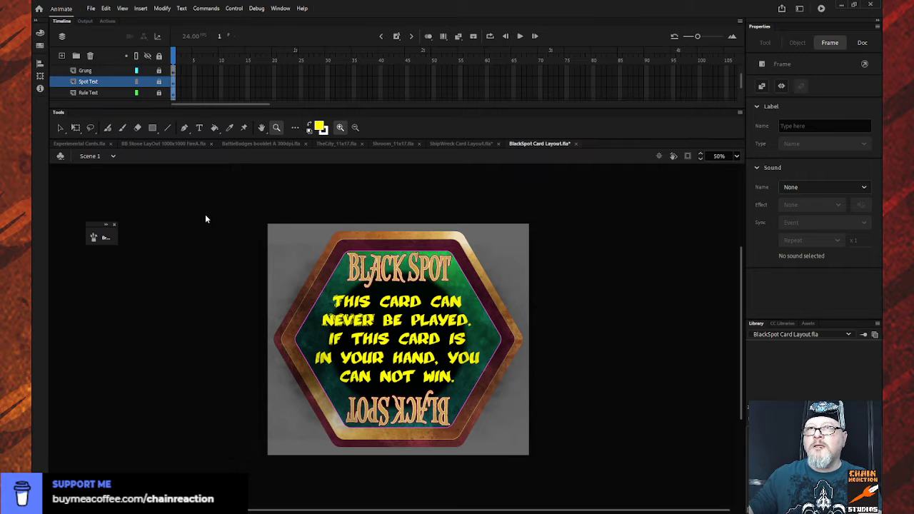
# - In ShipWreck Card Layout.fla, replace the first frames of the Warrant Text and Rule Text layers with the copied Black Spot text frames
pyautogui.click(463, 145)
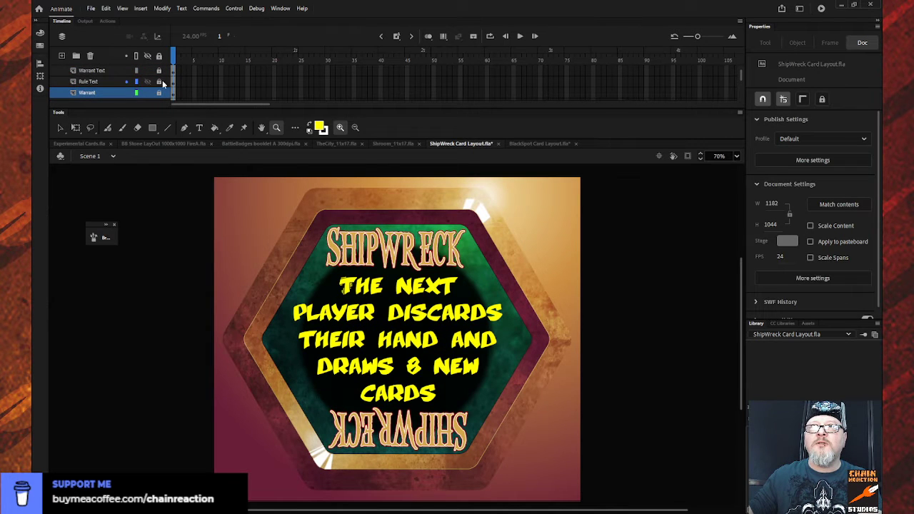
pyautogui.click(174, 80)
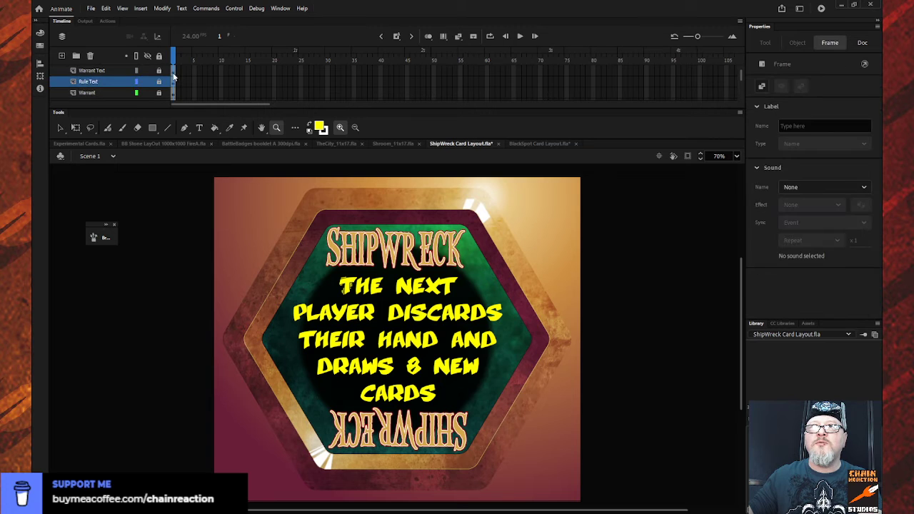
pyautogui.click(173, 73)
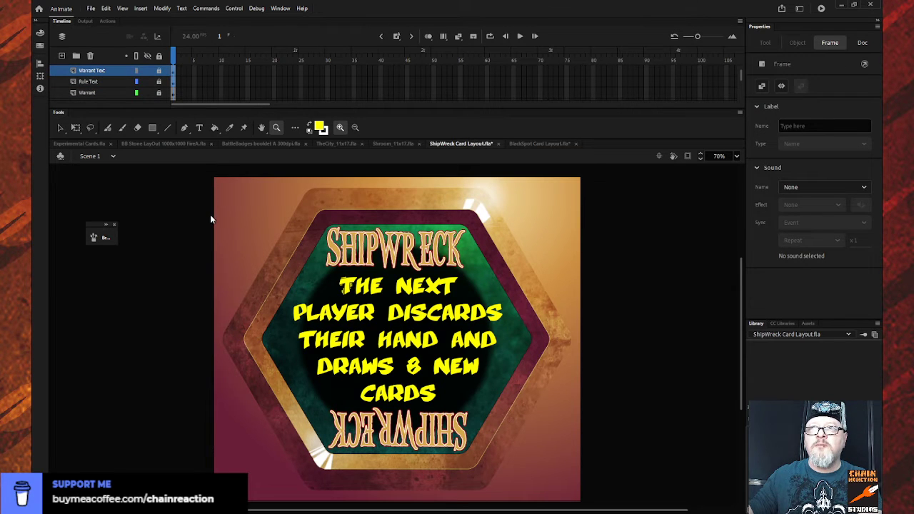
pyautogui.hotkey('ctrl', 'alt', 'x')
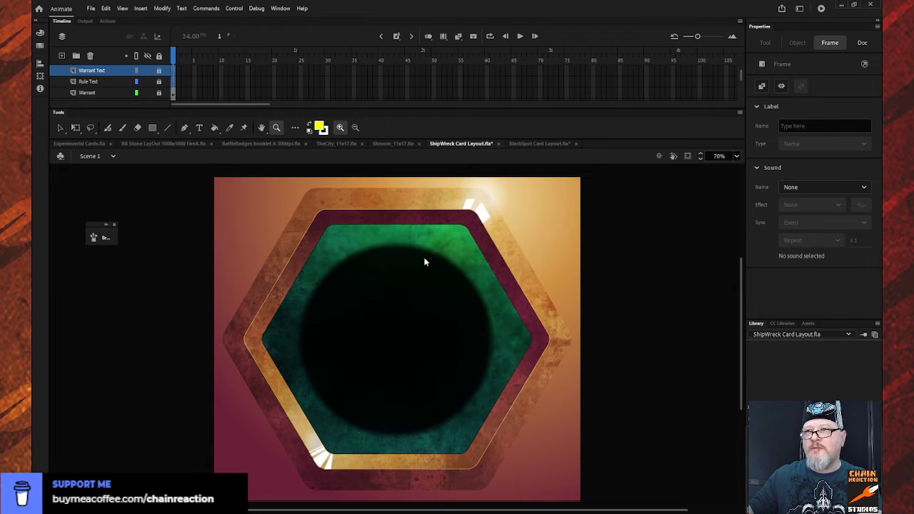
pyautogui.hotkey('ctrl', 'alt', 'v')
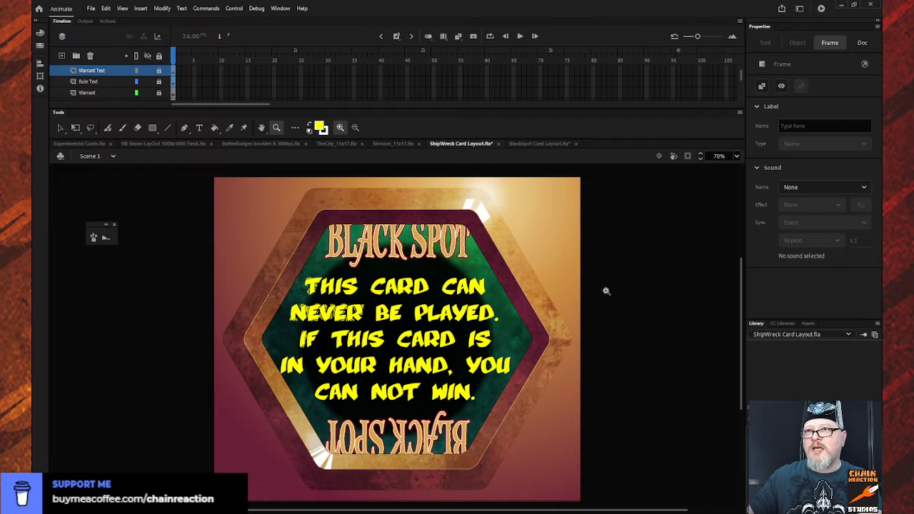
# - Unlock the Warrant Text and Rule Text layers and scale their contents together to about 806 × 702 px around the card's center
pyautogui.click(173, 82)
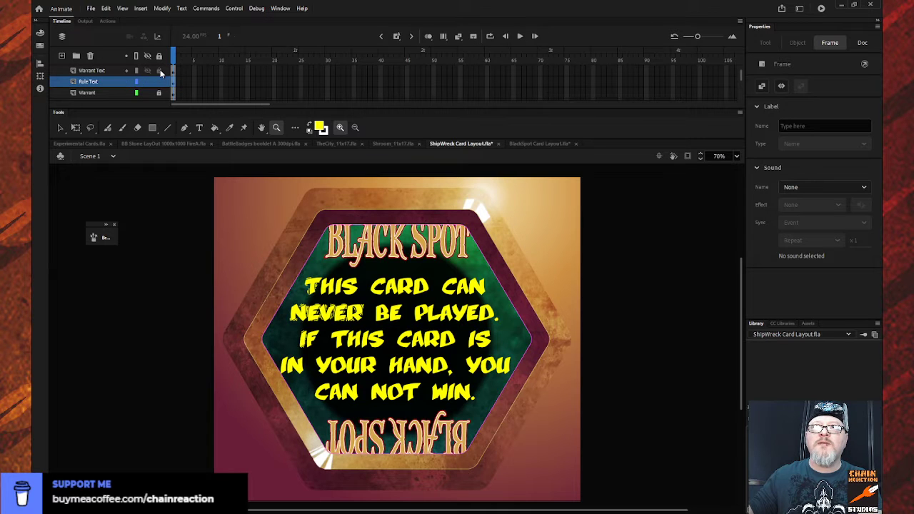
pyautogui.click(116, 70)
pyautogui.click(117, 82)
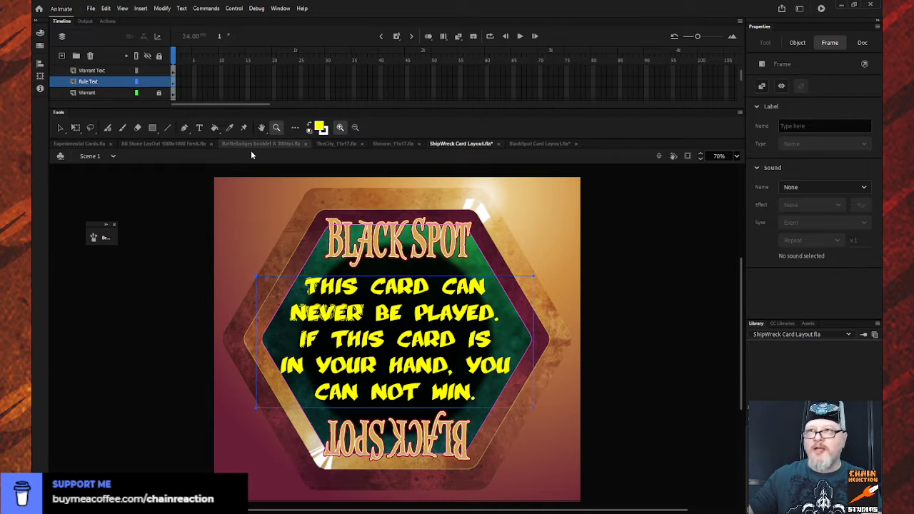
pyautogui.click(107, 70)
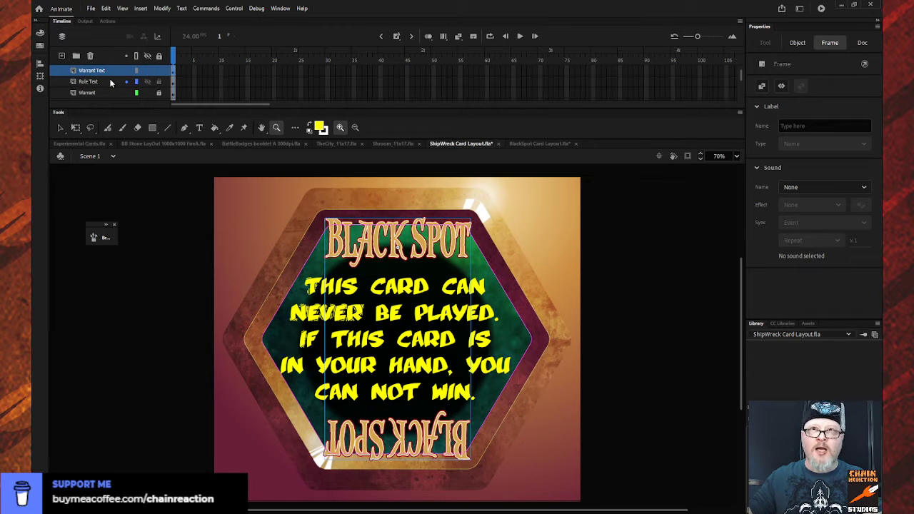
pyautogui.keyDown('shift'); pyautogui.click(110, 83); pyautogui.keyUp('shift')
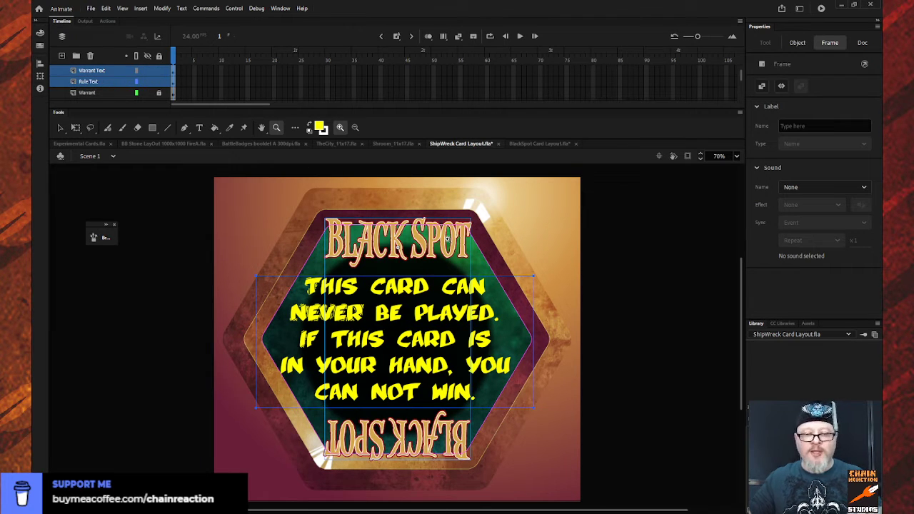
pyautogui.press('q')
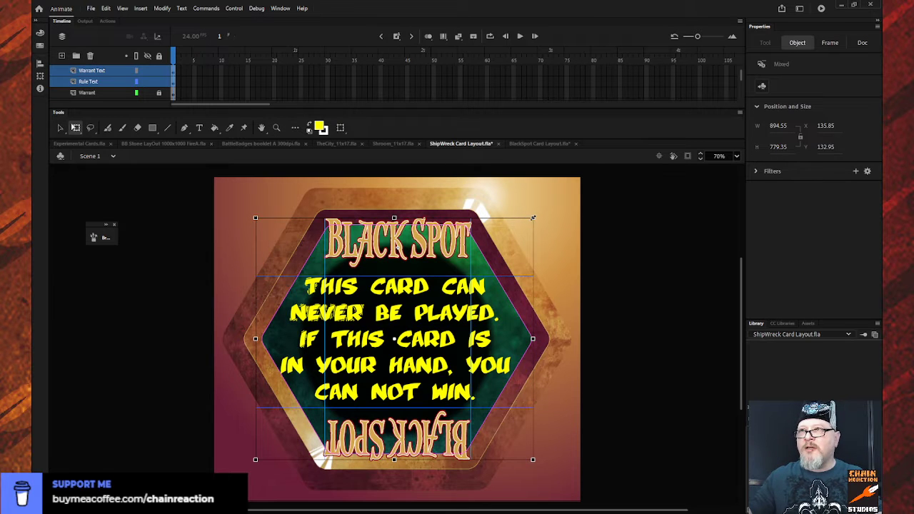
pyautogui.moveTo(533, 218); pyautogui.dragTo(519, 229)
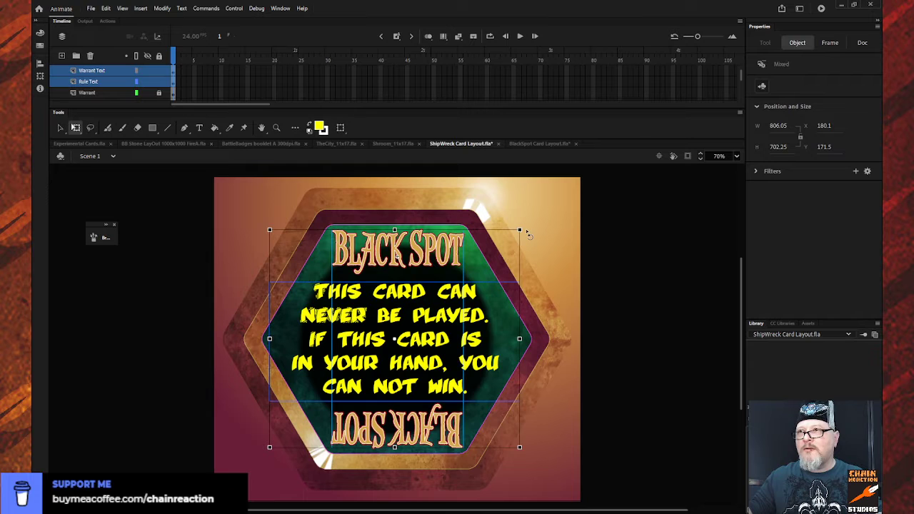
pyautogui.click(542, 227)
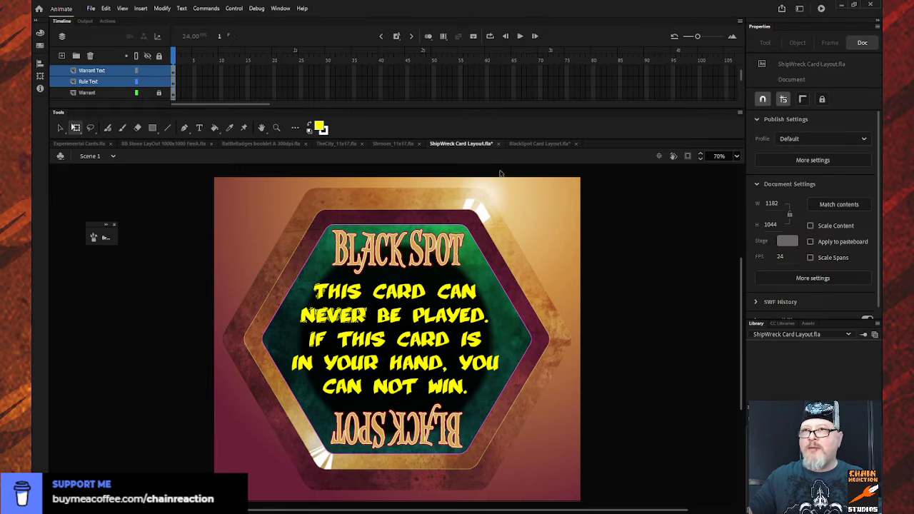
# - Lock all layers and save the rebuilt card as BlackSpot Card Layout.fla, closing the original file of that name
pyautogui.click(160, 57)
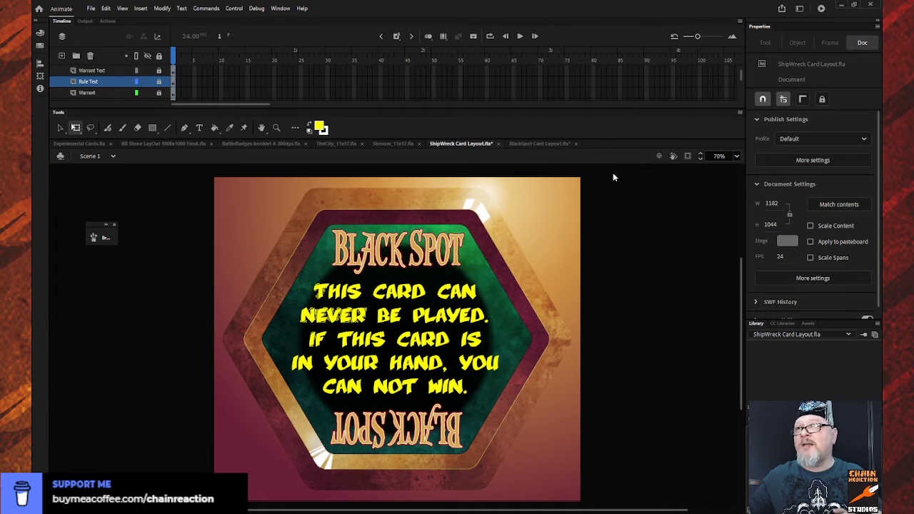
pyautogui.click(481, 283)
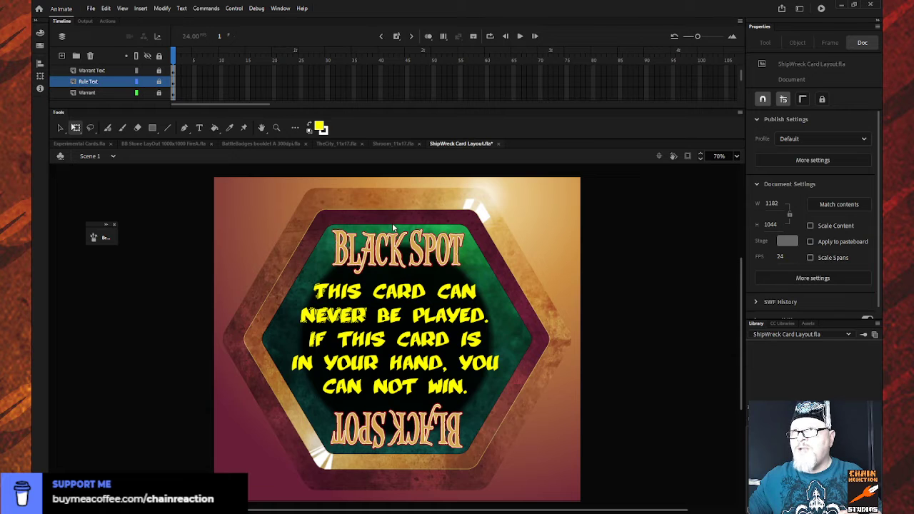
pyautogui.click(453, 322)
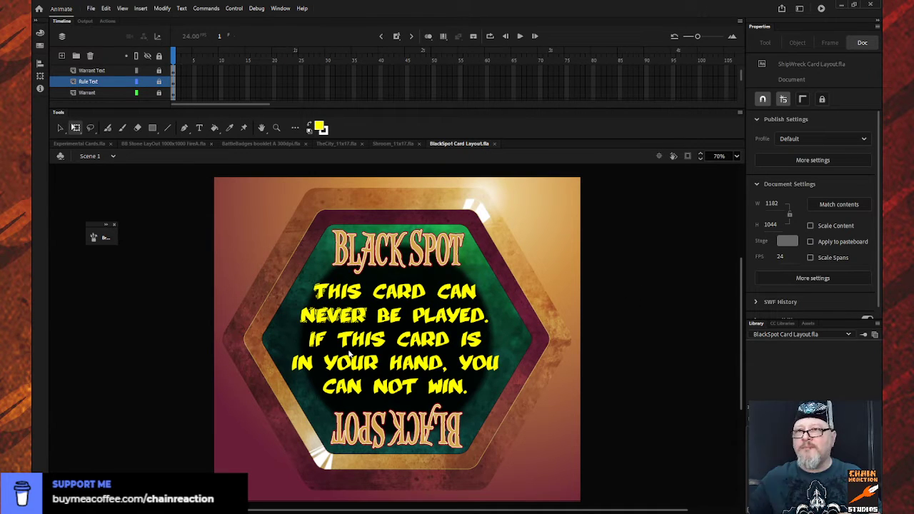
# - Open Mutiny Card Layout.fla and show the whole card at 50%
pyautogui.click(658, 360)
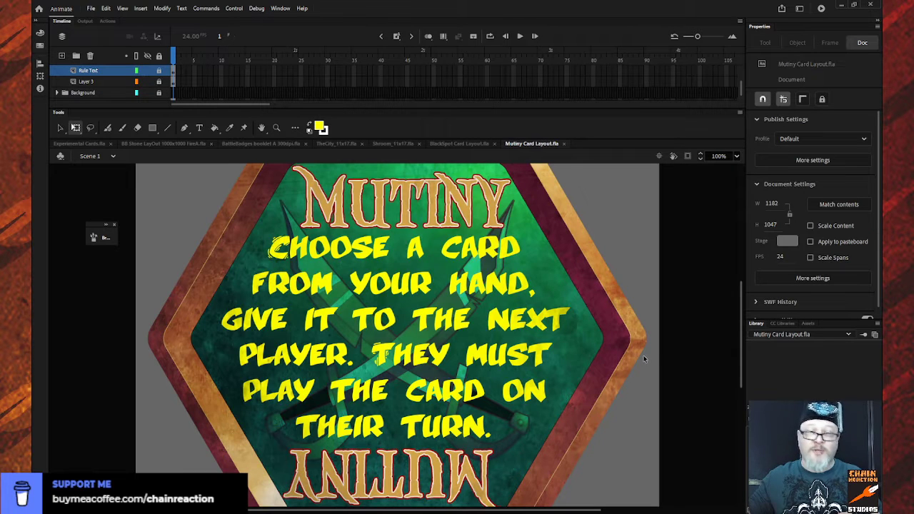
pyautogui.press('z')
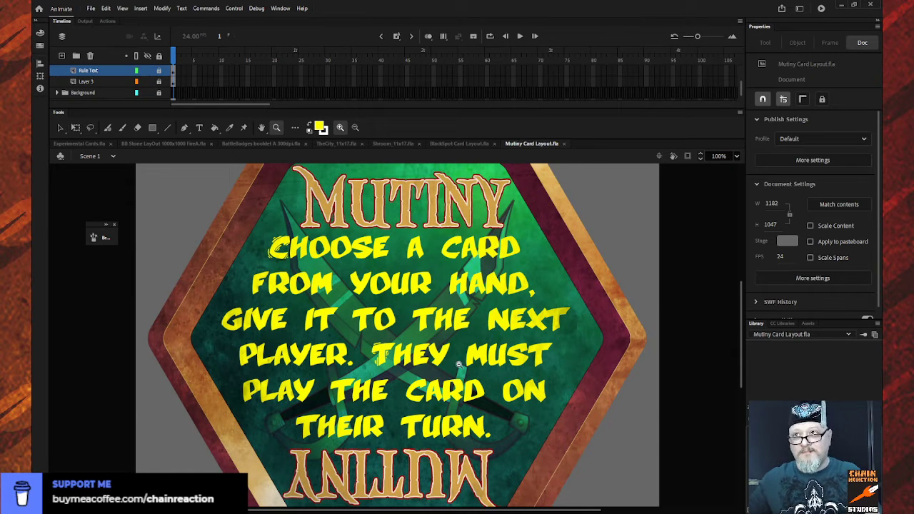
pyautogui.keyDown('alt'); pyautogui.click(459, 364); pyautogui.keyUp('alt')
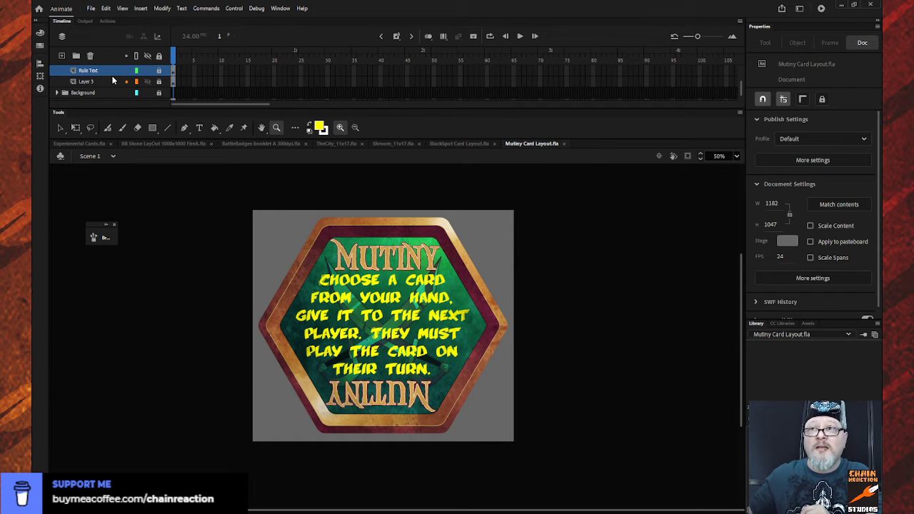
# - Identify the crossed swords layer by toggling Layer 3's visibility, and copy its first frame
pyautogui.scroll(-1, 112, 81)
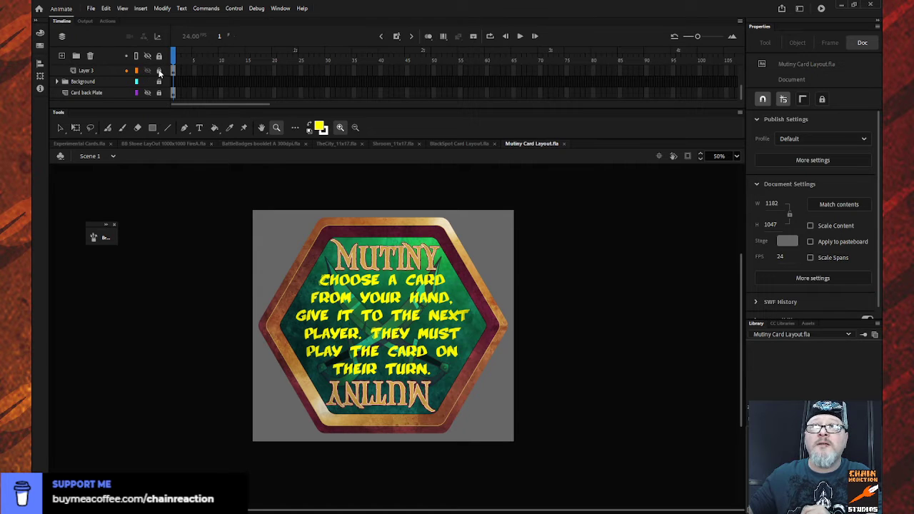
pyautogui.click(148, 70)
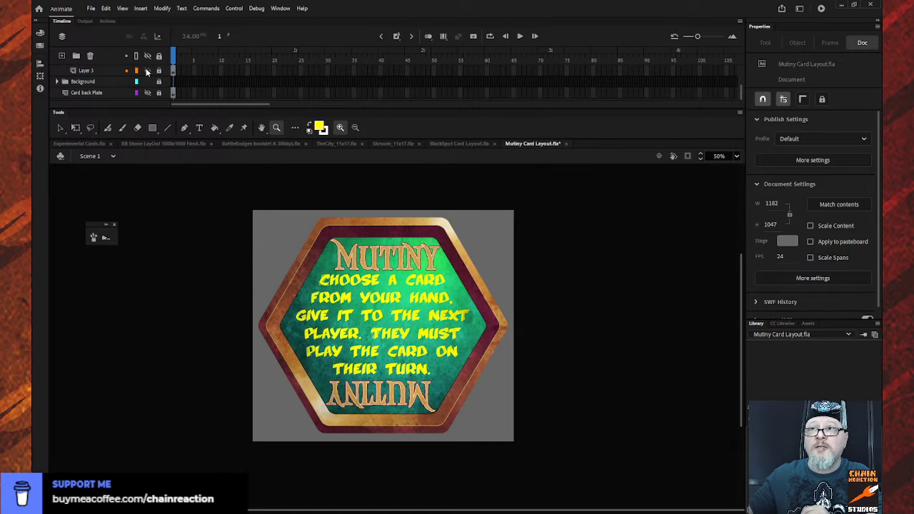
pyautogui.click(148, 70)
pyautogui.click(174, 72)
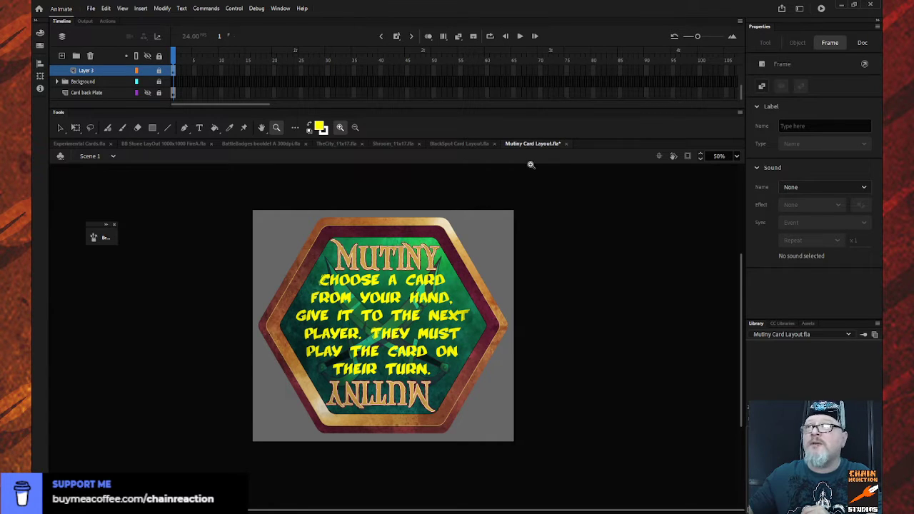
# - In BlackSpot Card Layout.fla, replace the Warrant layer's first frame with the copied crossed swords artwork
pyautogui.click(468, 146)
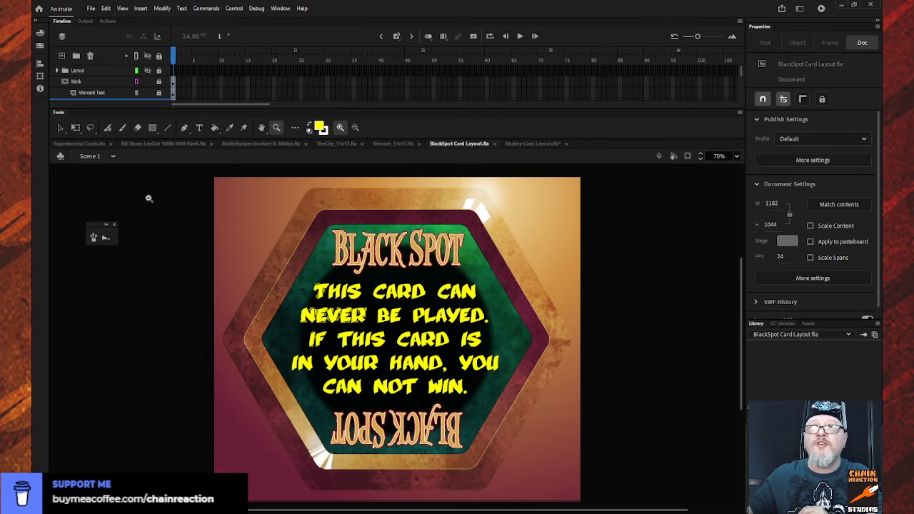
pyautogui.scroll(-1, 122, 85)
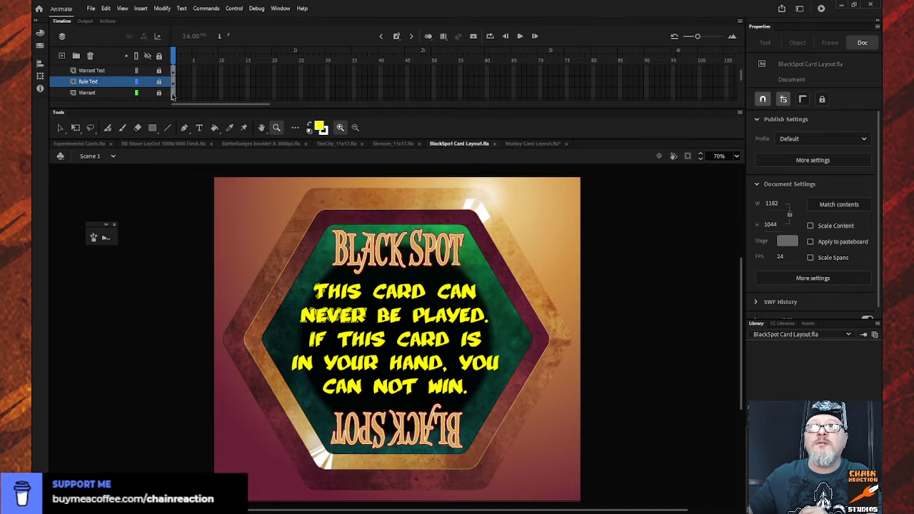
pyautogui.click(172, 95)
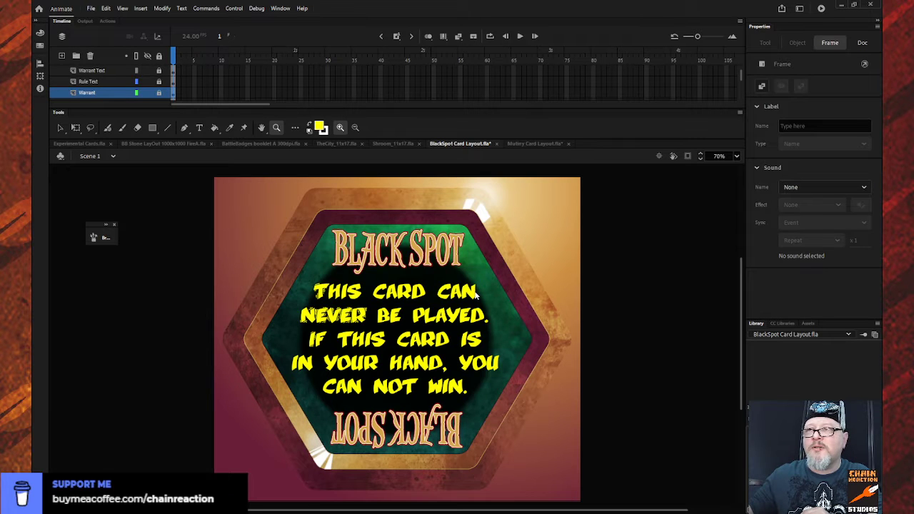
pyautogui.hotkey('ctrl', 'z')
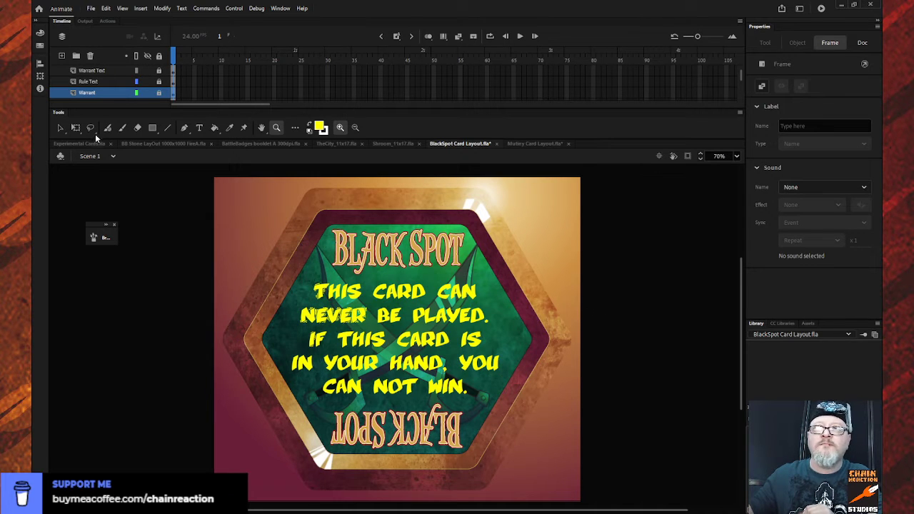
# - In Mutiny Card Layout.fla, copy the first frames of the Mutiny Text and Rule Text layers
pyautogui.click(531, 142)
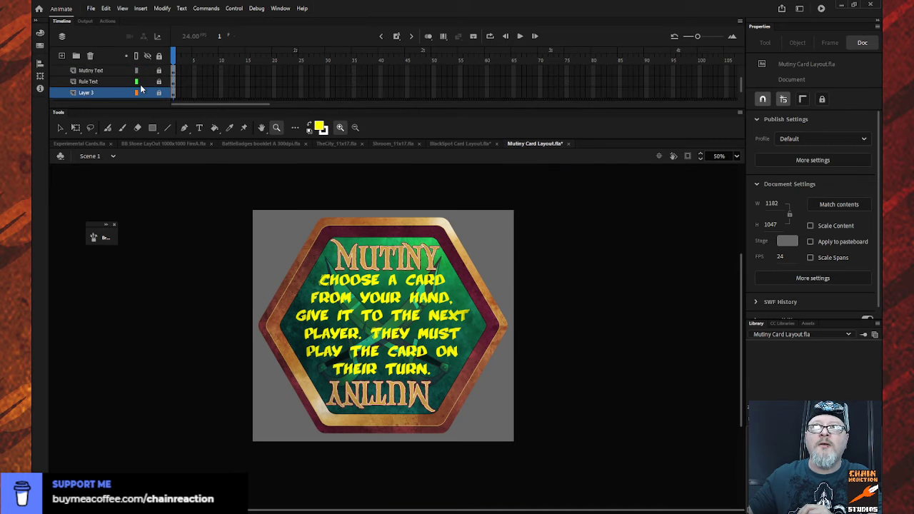
pyautogui.click(174, 71)
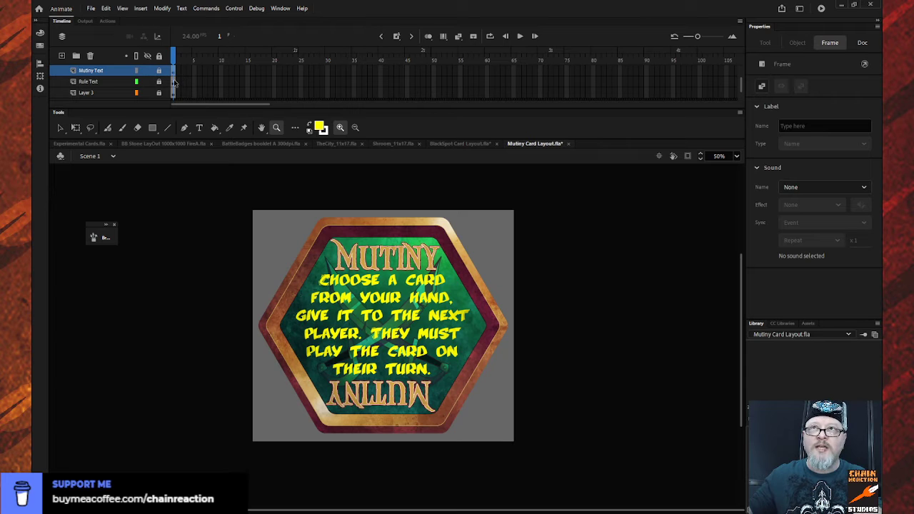
pyautogui.click(174, 83)
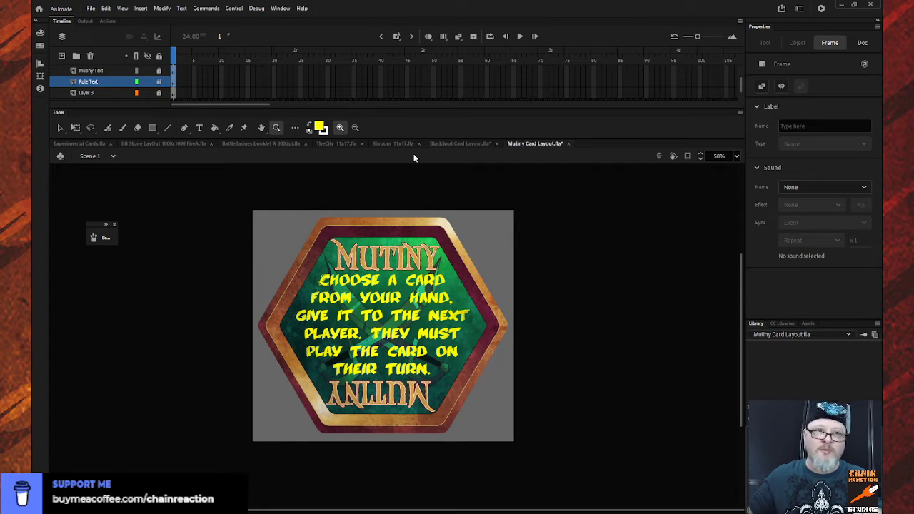
# - In BlackSpot Card Layout.fla, replace the first frames of the Warrant Text and Rule Text layers with the copied Mutiny text frames
pyautogui.click(449, 144)
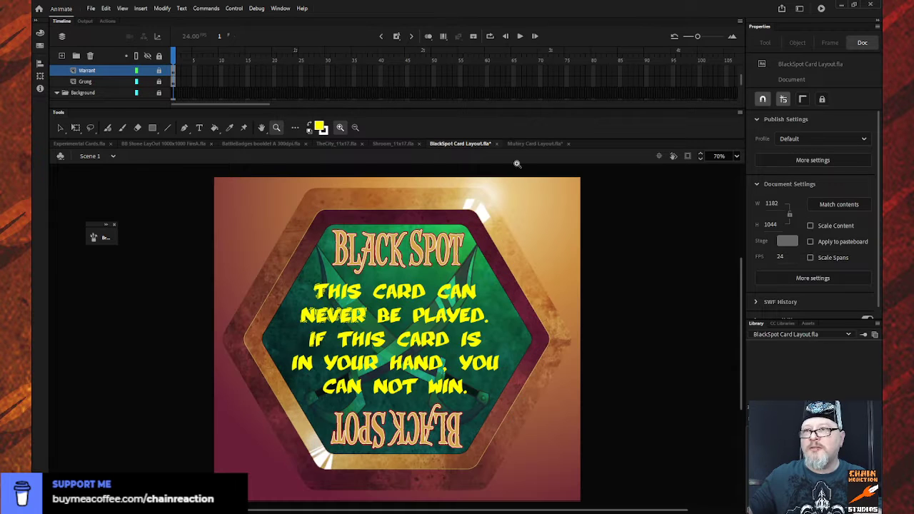
pyautogui.scroll(2, 169, 87)
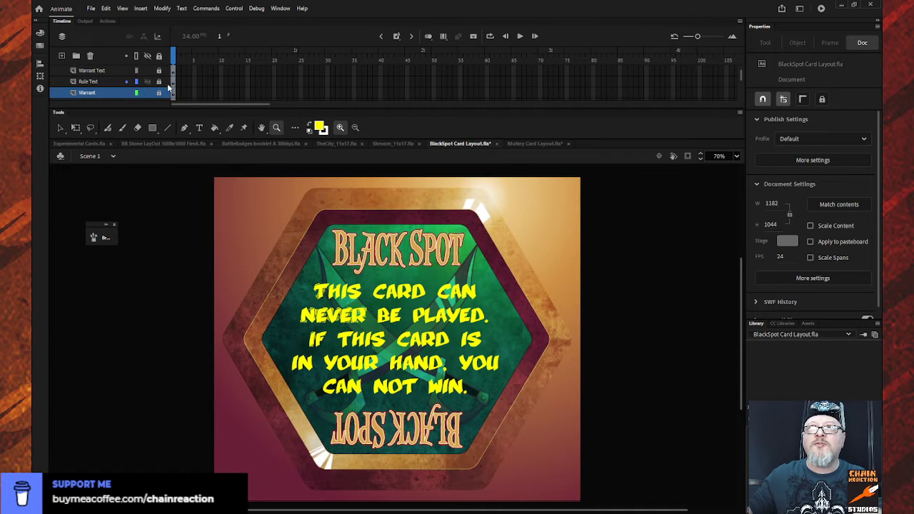
pyautogui.click(174, 83)
pyautogui.click(173, 71)
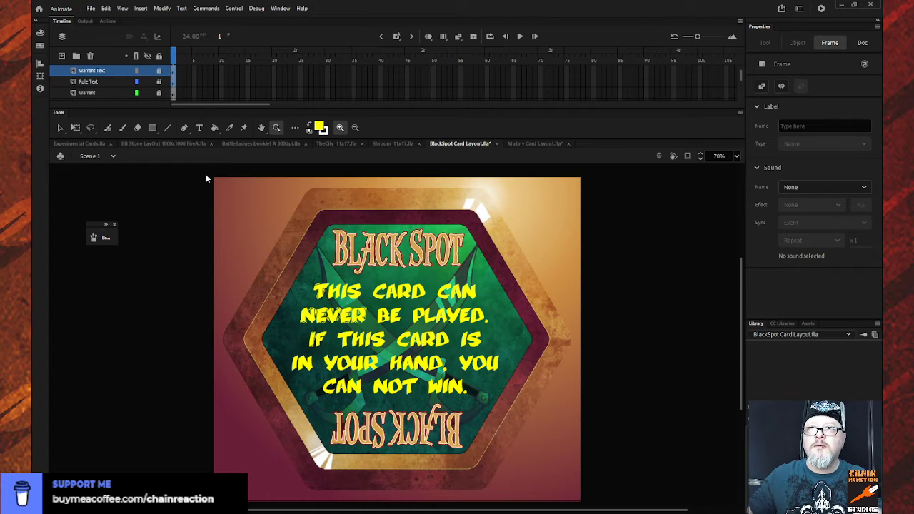
pyautogui.press('Delete')
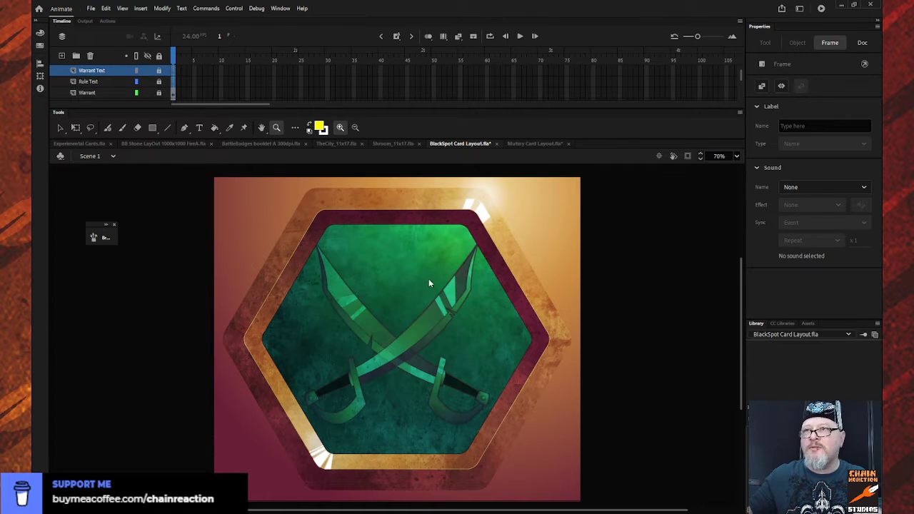
pyautogui.hotkey('ctrl', 'shift', 'v')
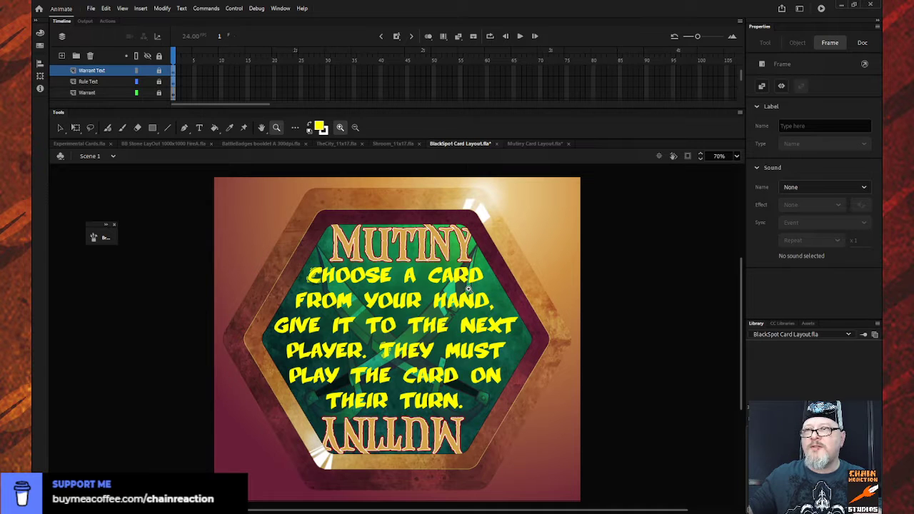
# - Unlock the Warrant Text and Rule Text layers, scale their Mutiny text together to about 815 × 705, and nudge it up to Y 170
pyautogui.click(159, 70)
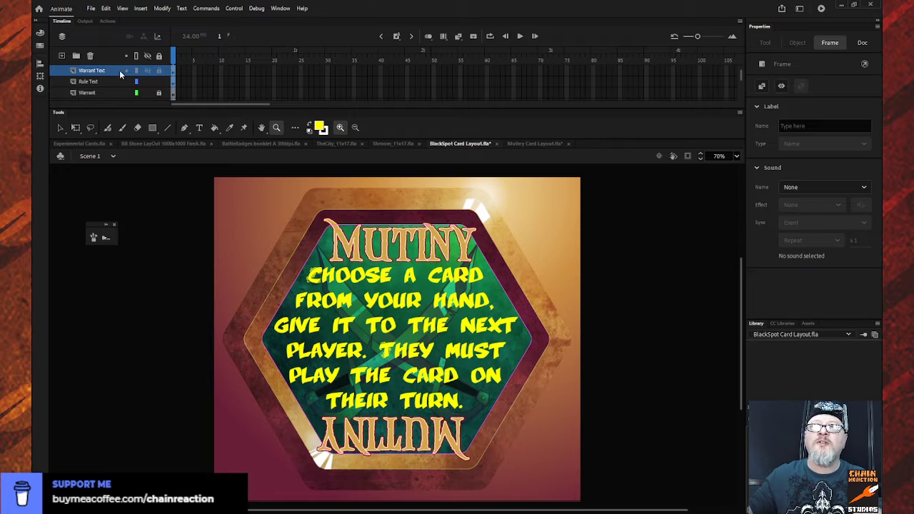
pyautogui.click(111, 80)
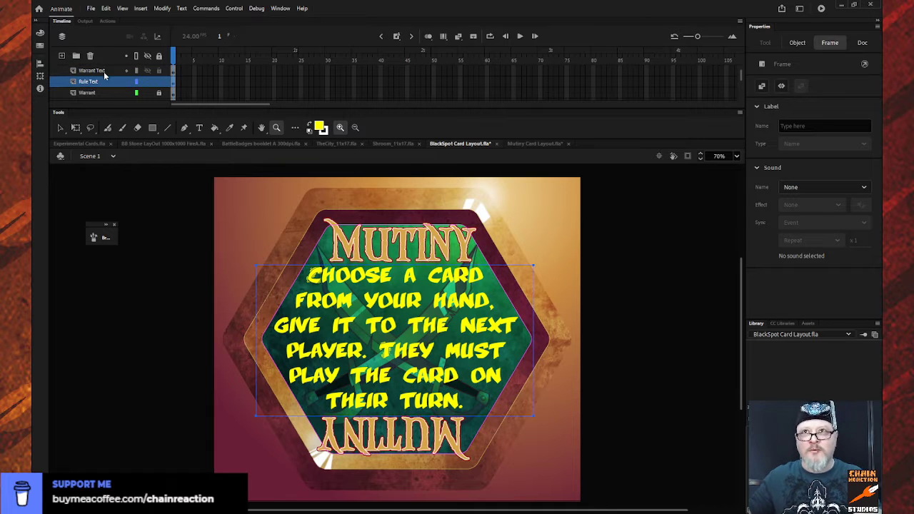
pyautogui.keyDown('shift'); pyautogui.click(109, 70); pyautogui.keyUp('shift')
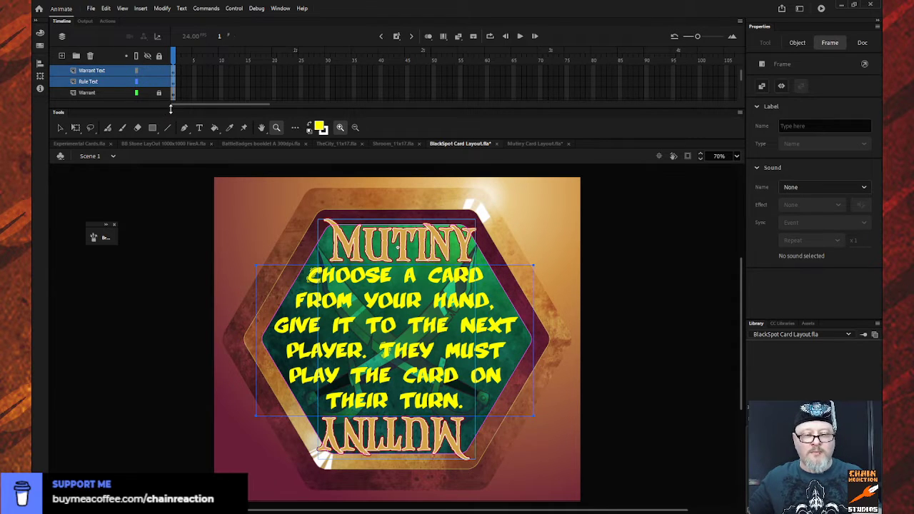
pyautogui.press('q')
pyautogui.moveTo(533, 220); pyautogui.dragTo(526, 220)
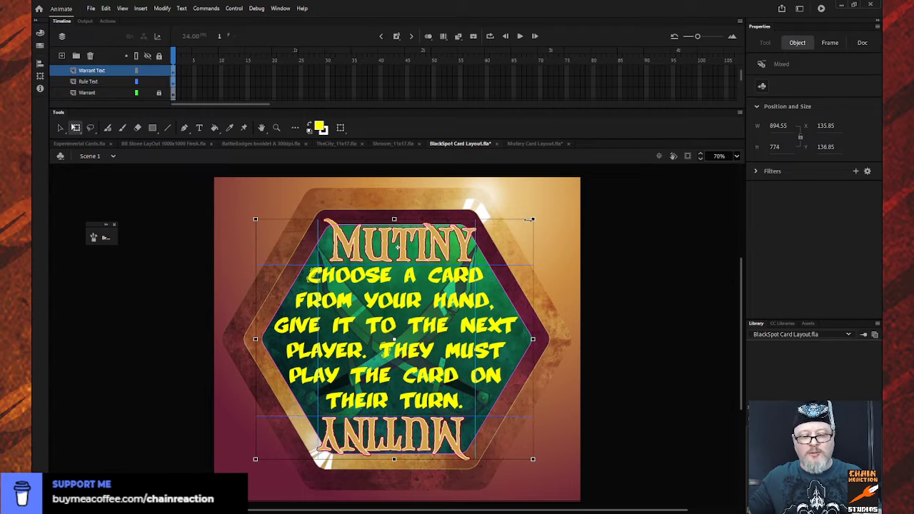
pyautogui.moveTo(526, 221); pyautogui.dragTo(521, 230)
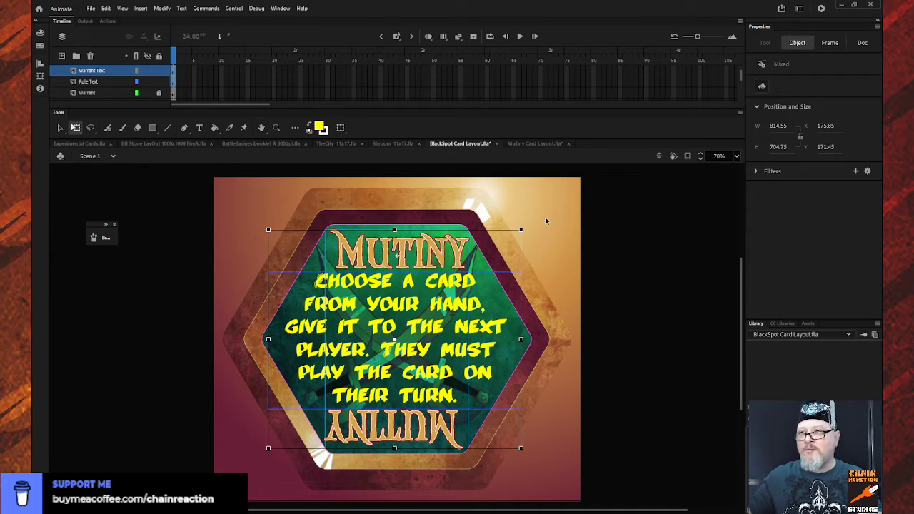
pyautogui.press('Up')
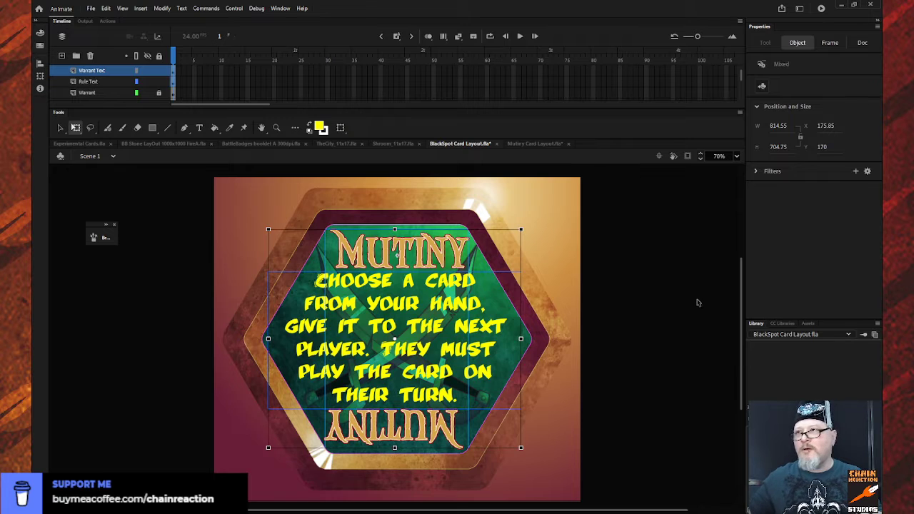
pyautogui.click(661, 303)
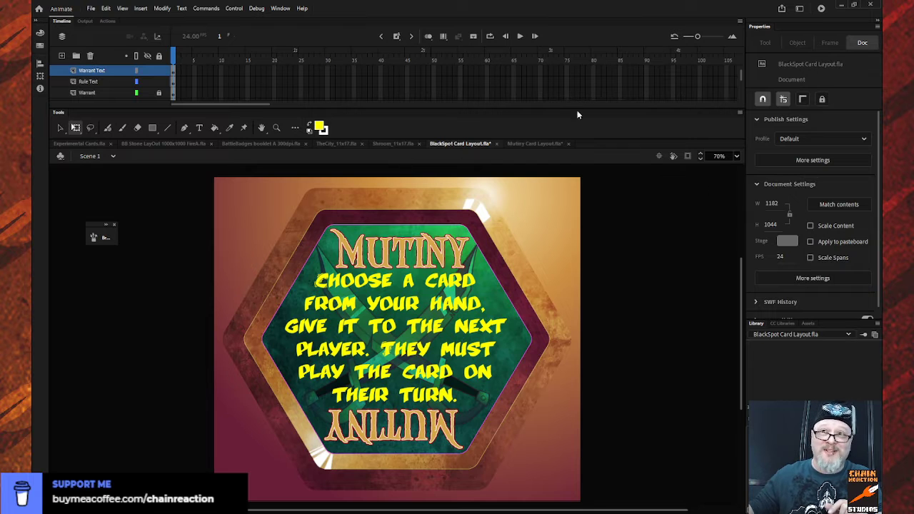
# - Lock all layers and save the document as Mutiny Card Layout.fla, replacing the old file
pyautogui.click(158, 56)
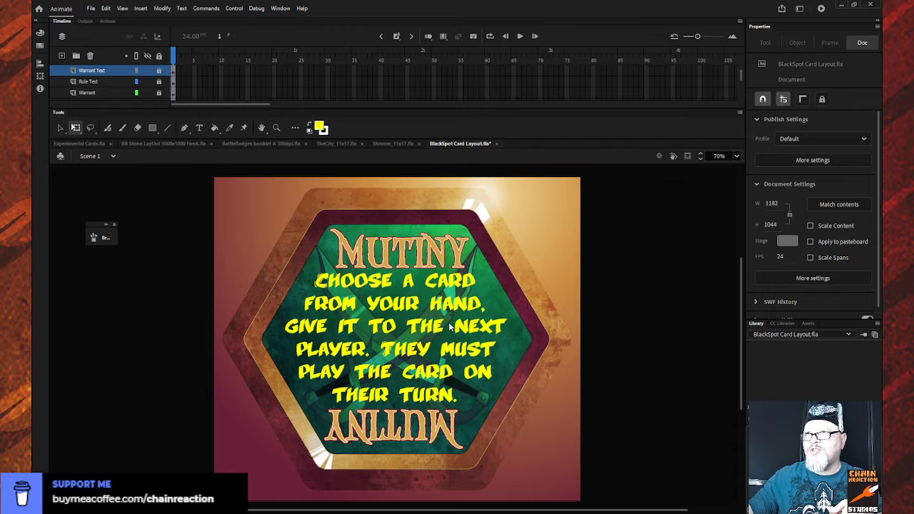
pyautogui.click(547, 366)
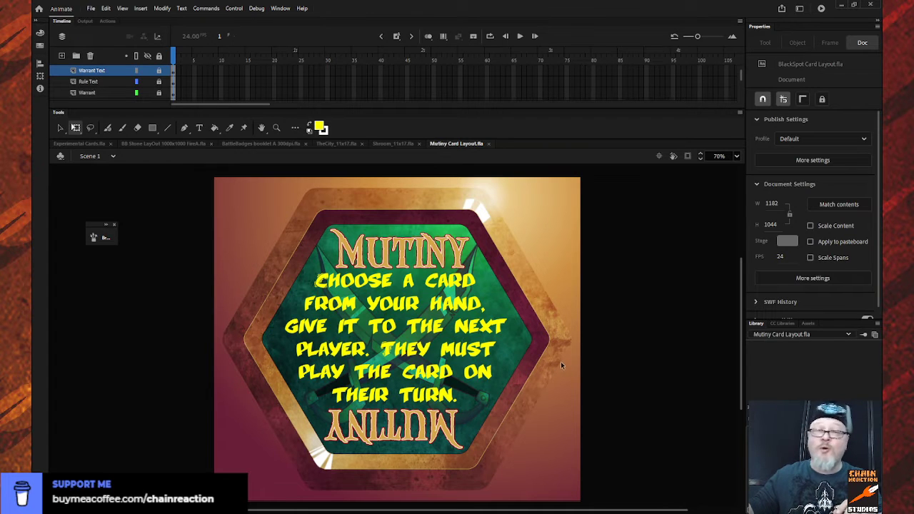
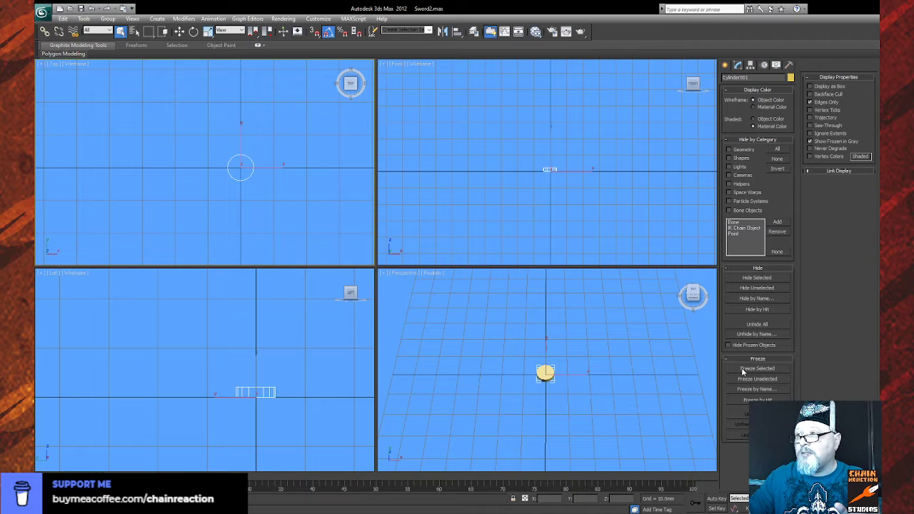
# - Freeze the small cylinder and create a larger concentric cylinder around it, about 7.3 mm in radius and 3.5 mm high
pyautogui.click(743, 368)
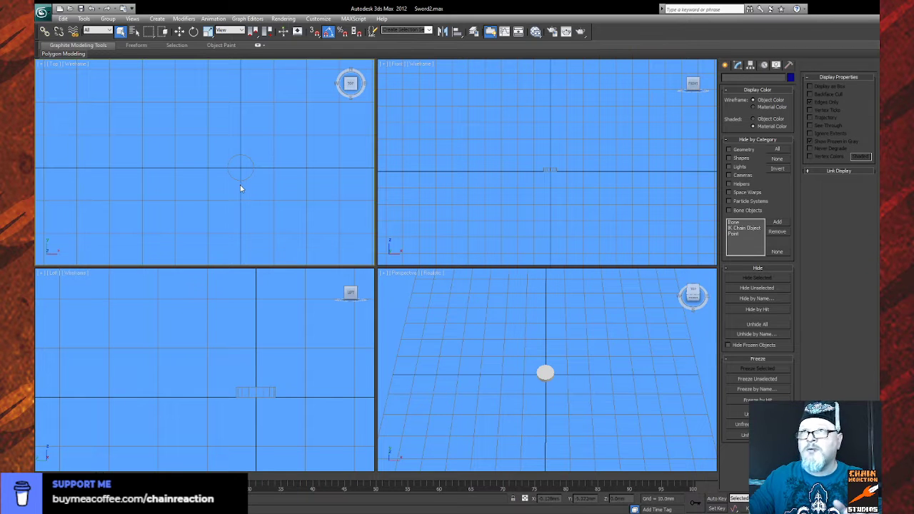
pyautogui.scroll(2, 239, 185)
pyautogui.moveTo(230, 185); pyautogui.dragTo(196, 187)
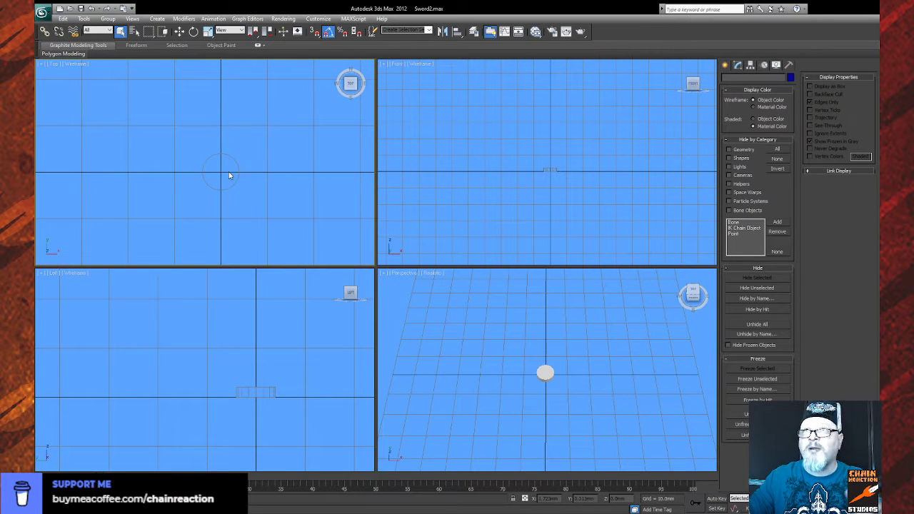
pyautogui.click(725, 66)
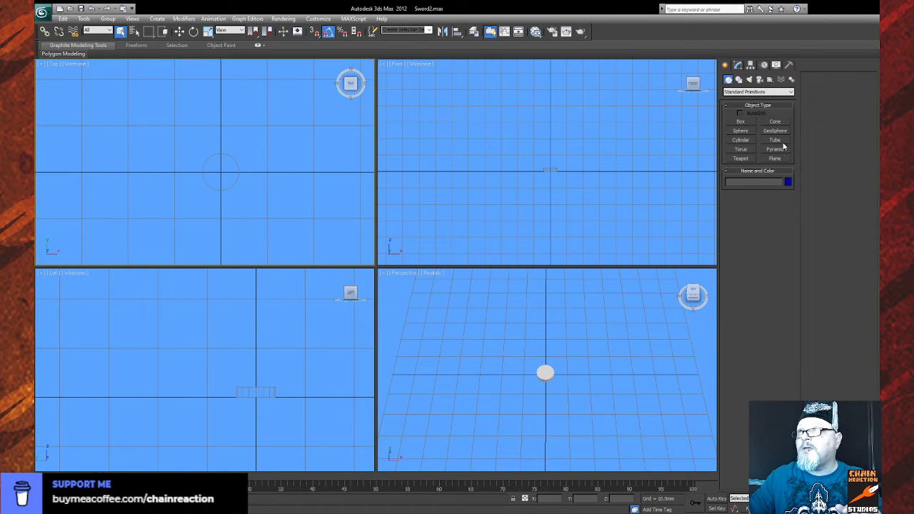
pyautogui.click(741, 141)
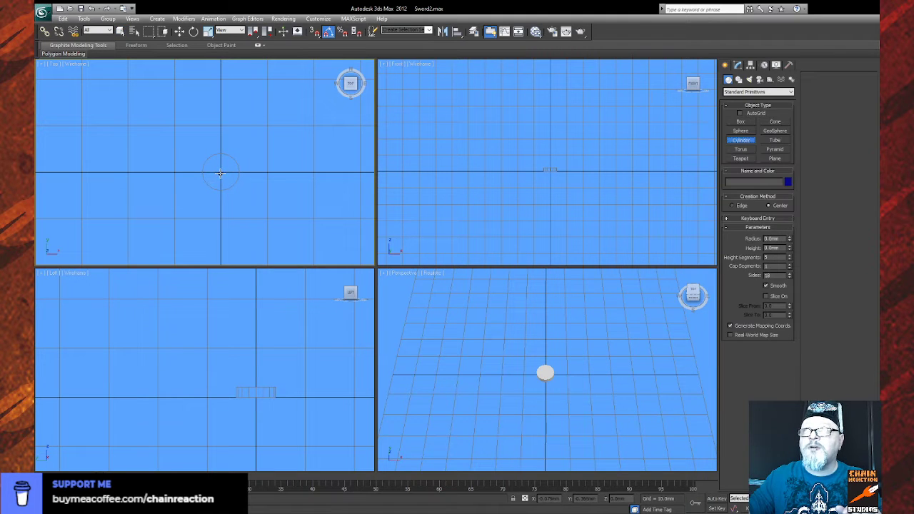
pyautogui.moveTo(220, 172); pyautogui.dragTo(246, 150)
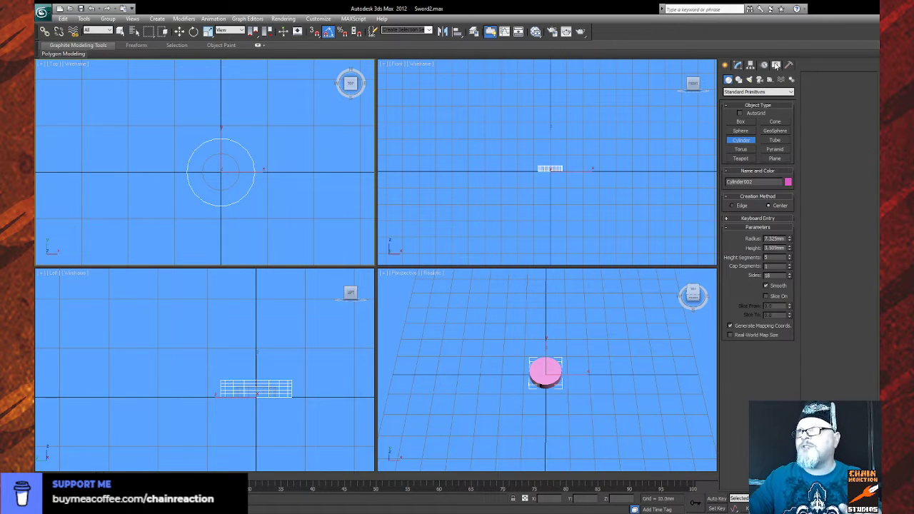
# - Unhide the Shield Red model beside the cylinders and freeze it as a reference
pyautogui.click(776, 64)
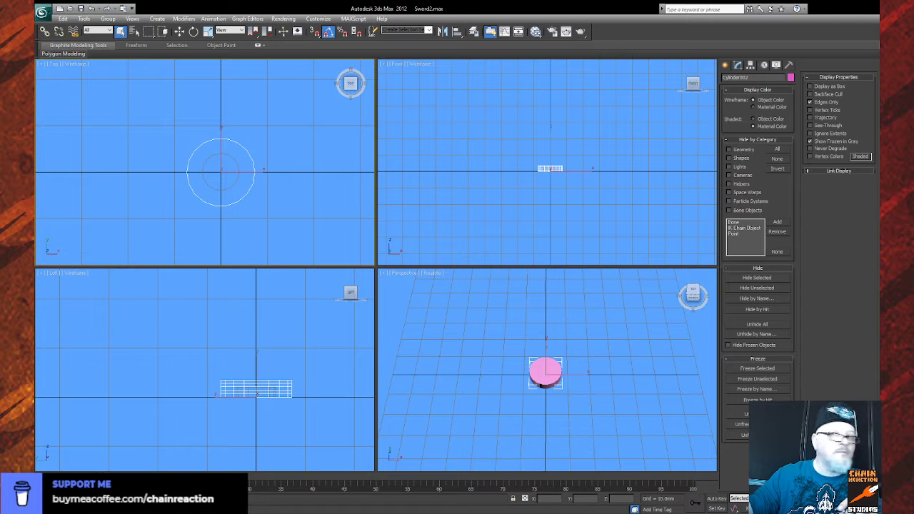
pyautogui.moveTo(272, 412); pyautogui.dragTo(230, 400)
pyautogui.scroll(2, 275, 409)
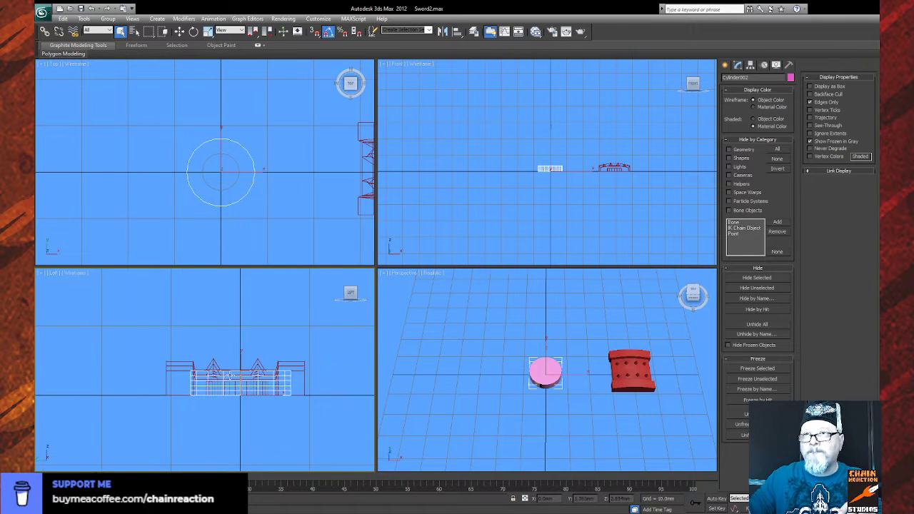
pyautogui.click(206, 379)
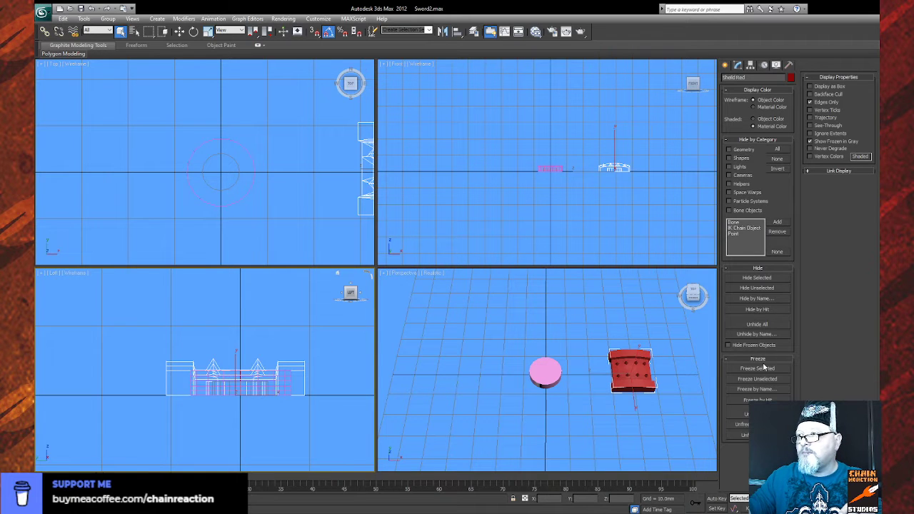
pyautogui.click(757, 369)
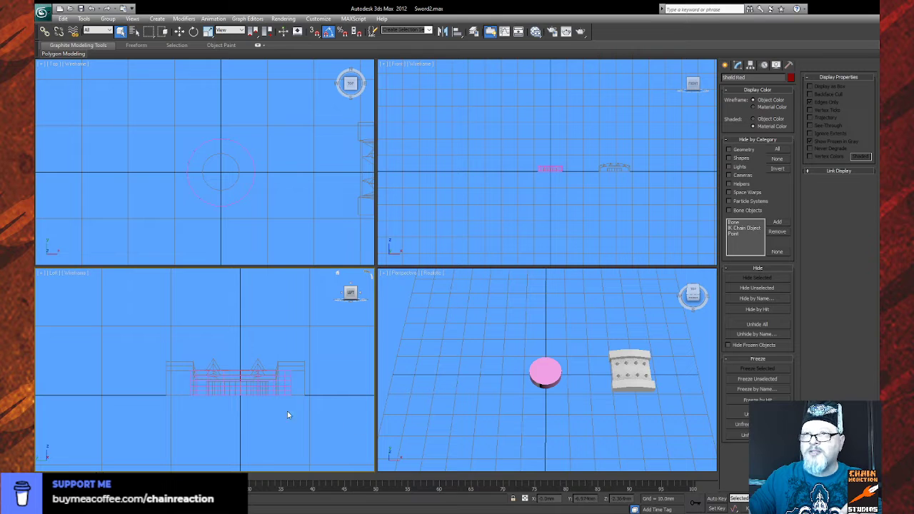
# - Set the larger cylinder's height segments to 1 and its sides to 20
pyautogui.click(229, 379)
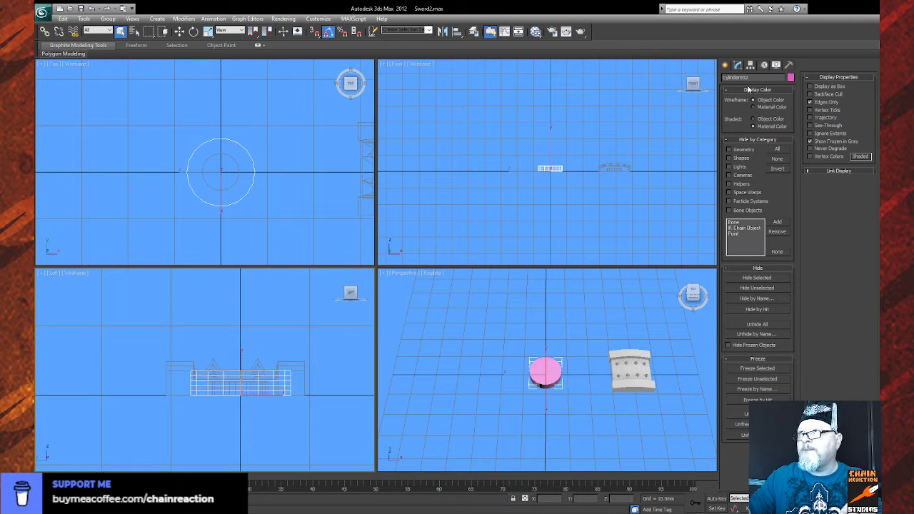
pyautogui.click(739, 68)
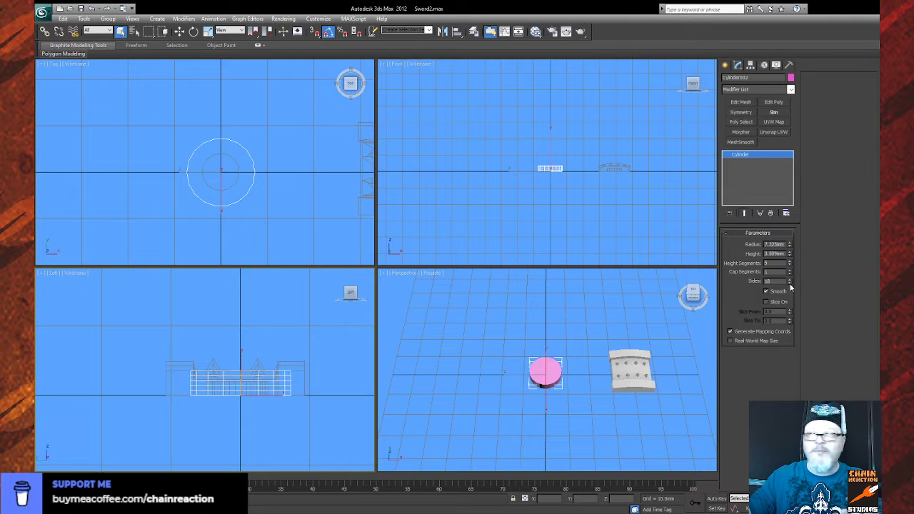
pyautogui.moveTo(789, 258); pyautogui.dragTo(789, 281)
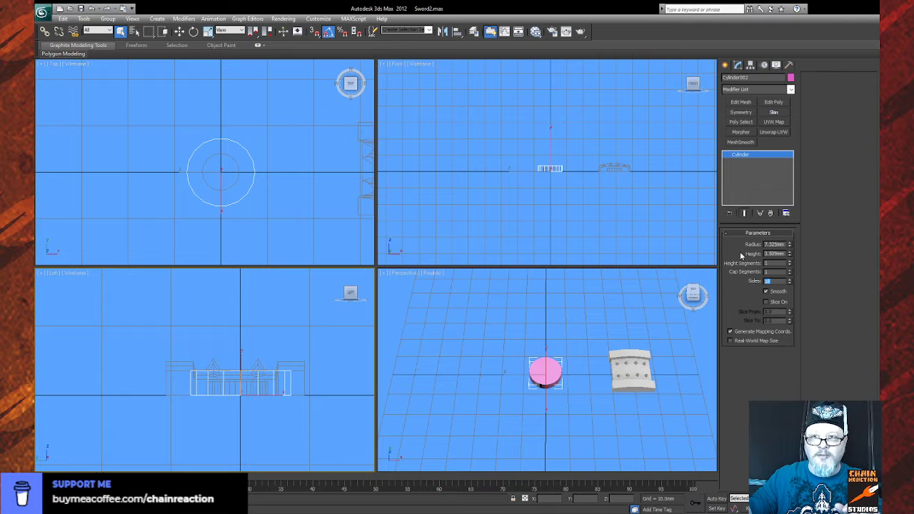
pyautogui.scroll(6, 581, 214)
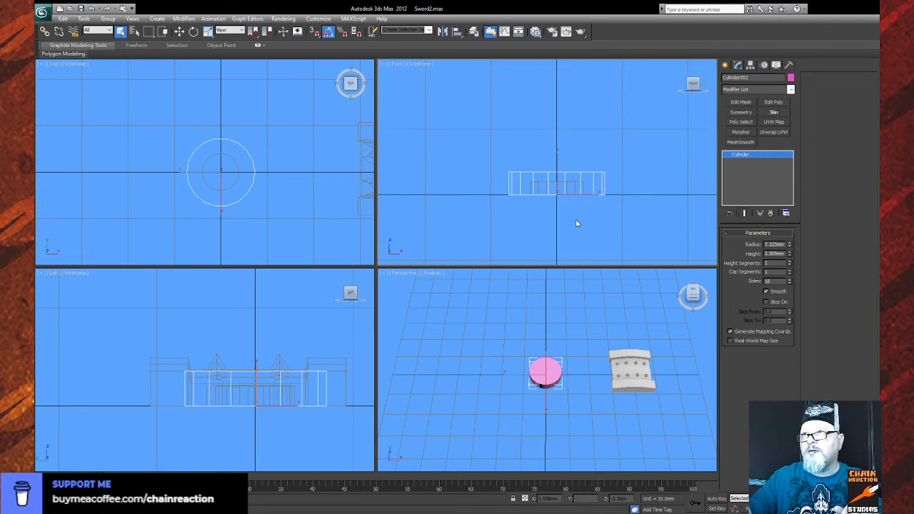
pyautogui.click(789, 278)
pyautogui.click(789, 278)
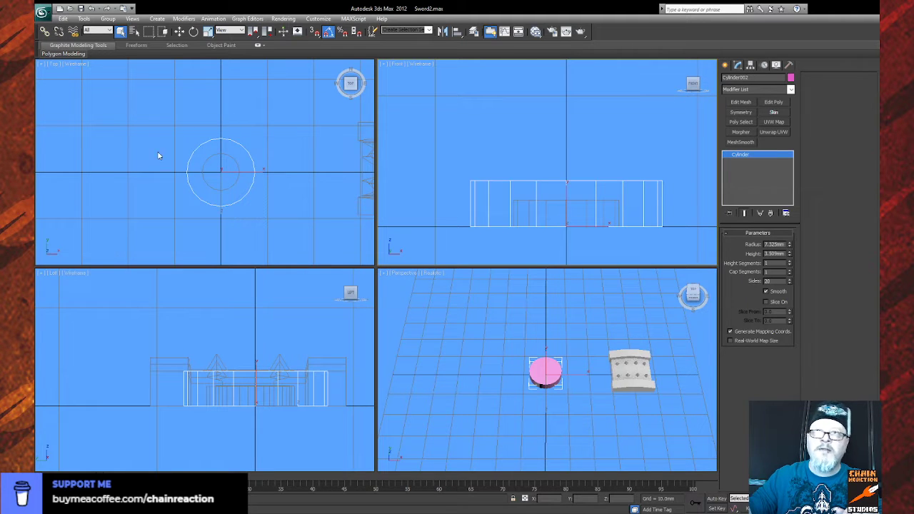
# - Reduce the larger cylinder's radius to about 5.79 mm so it sits closer around the frozen cylinder
pyautogui.moveTo(229, 186); pyautogui.dragTo(196, 195)
pyautogui.scroll(-2, 235, 192)
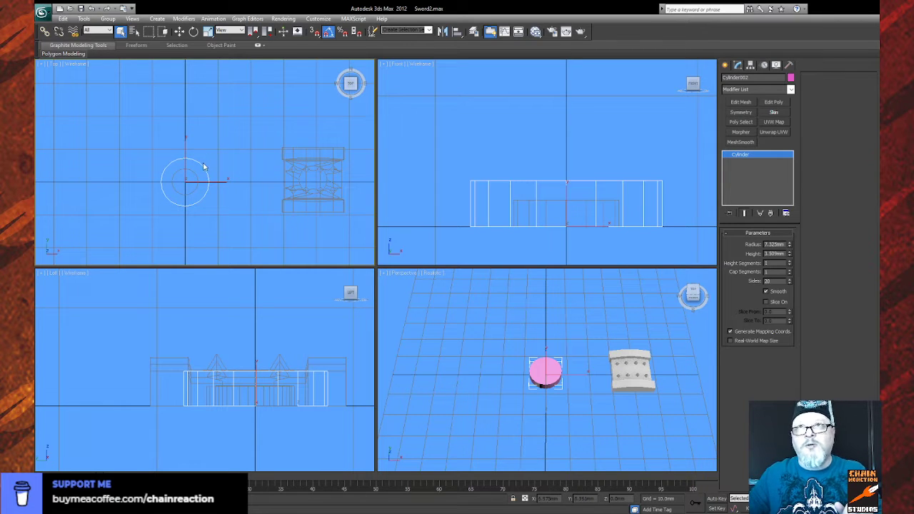
pyautogui.scroll(5, 211, 160)
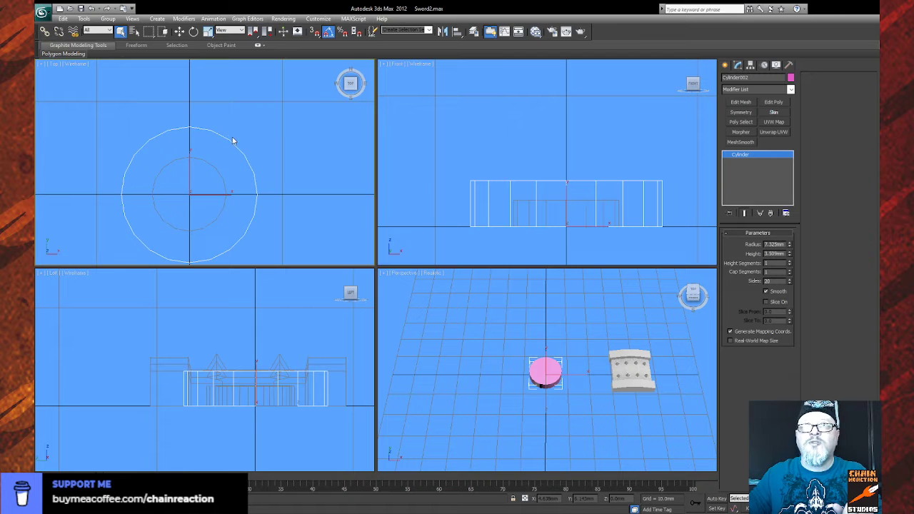
pyautogui.moveTo(235, 141); pyautogui.dragTo(236, 152)
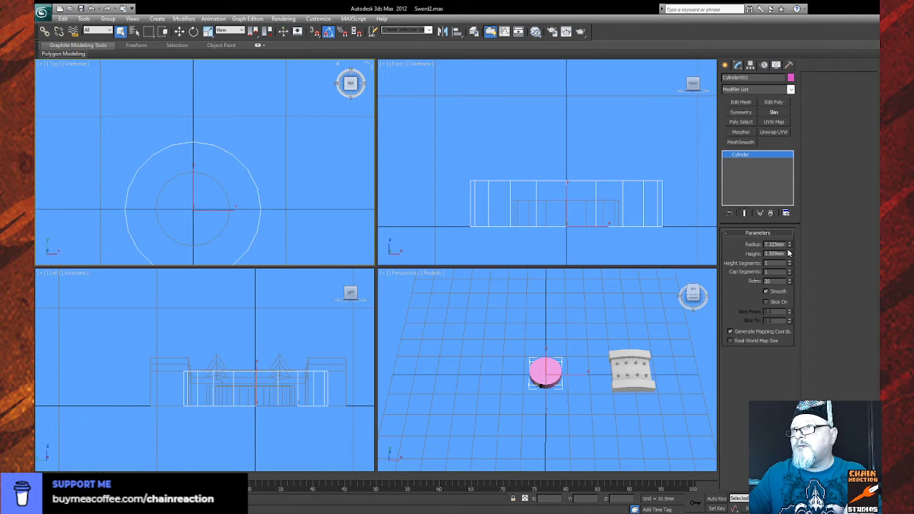
pyautogui.moveTo(790, 246); pyautogui.dragTo(788, 255)
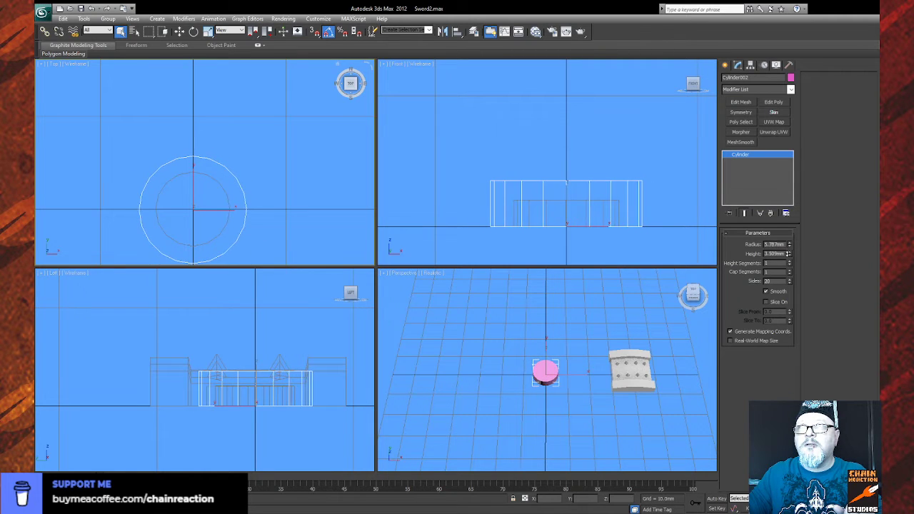
# - Add an Edit Poly modifier to the larger cylinder and scale its outermost vertices on both axes slightly inward to flatten the four sides
pyautogui.click(778, 103)
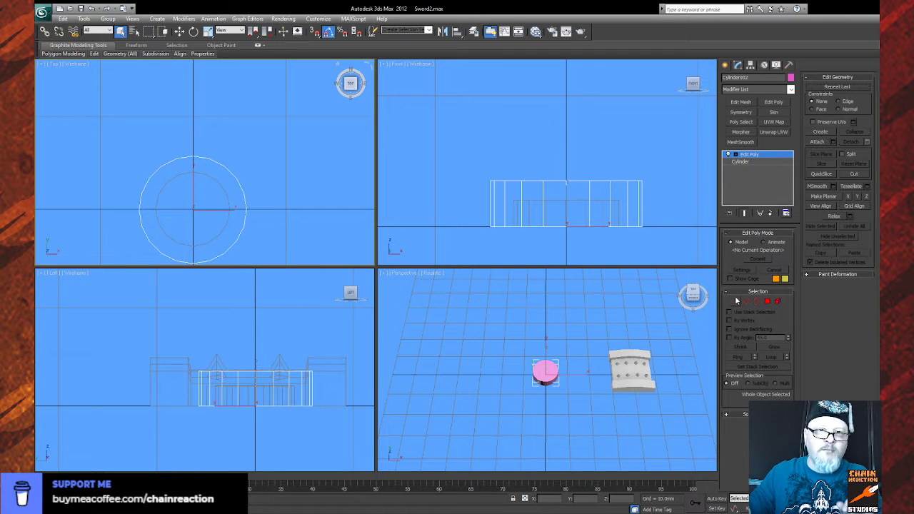
pyautogui.click(736, 301)
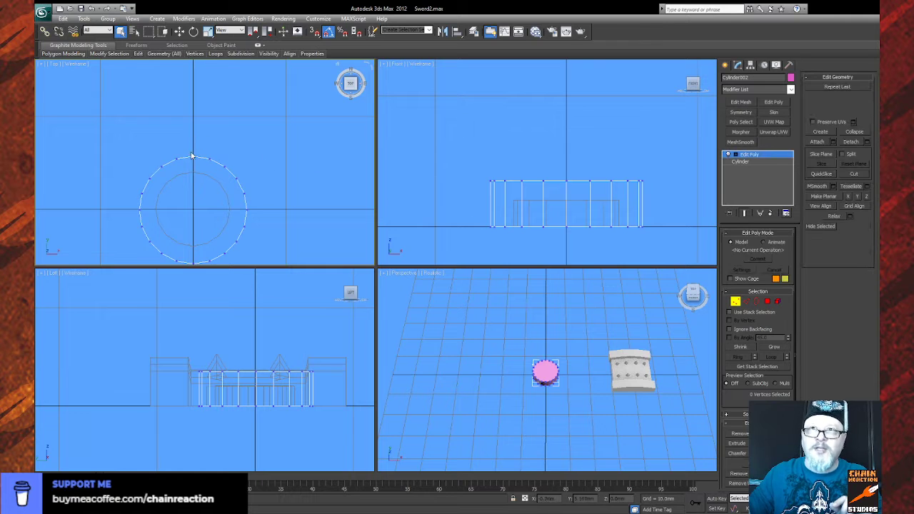
pyautogui.moveTo(184, 162); pyautogui.dragTo(195, 251)
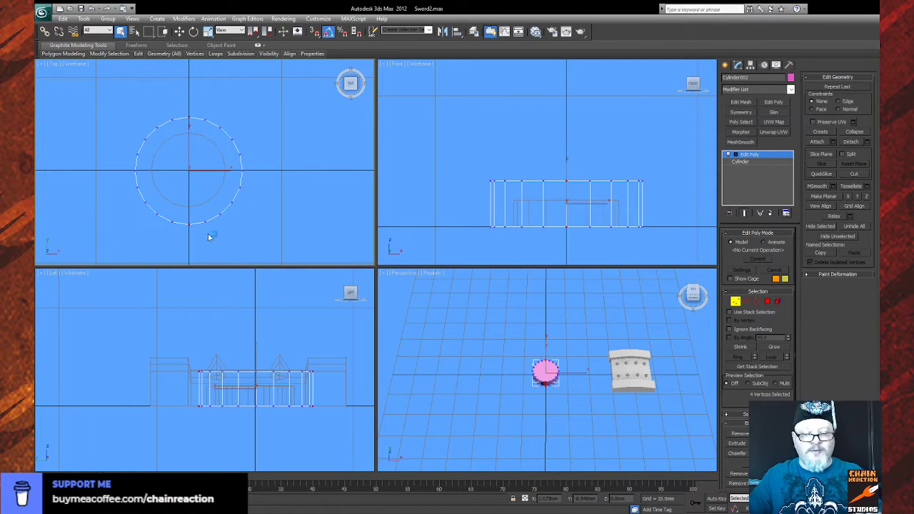
pyautogui.moveTo(115, 164); pyautogui.dragTo(259, 179)
pyautogui.scroll(8, 530, 379)
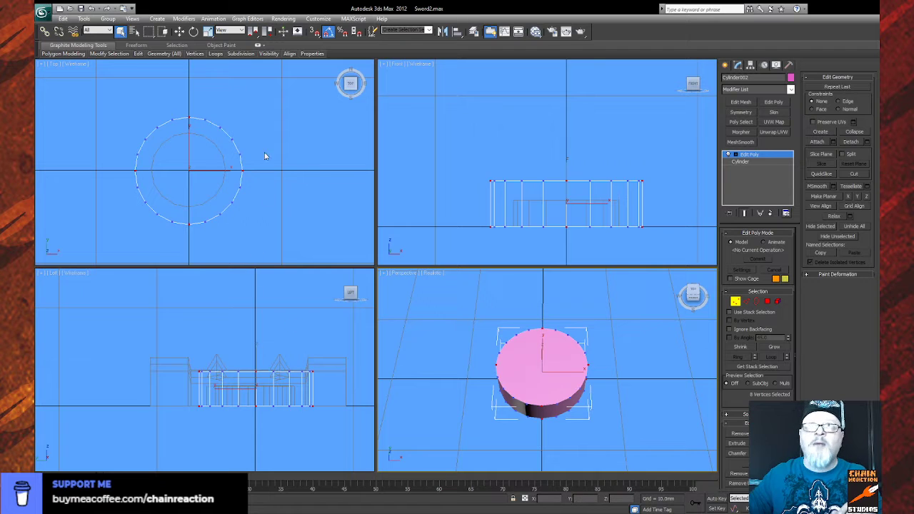
pyautogui.click(207, 32)
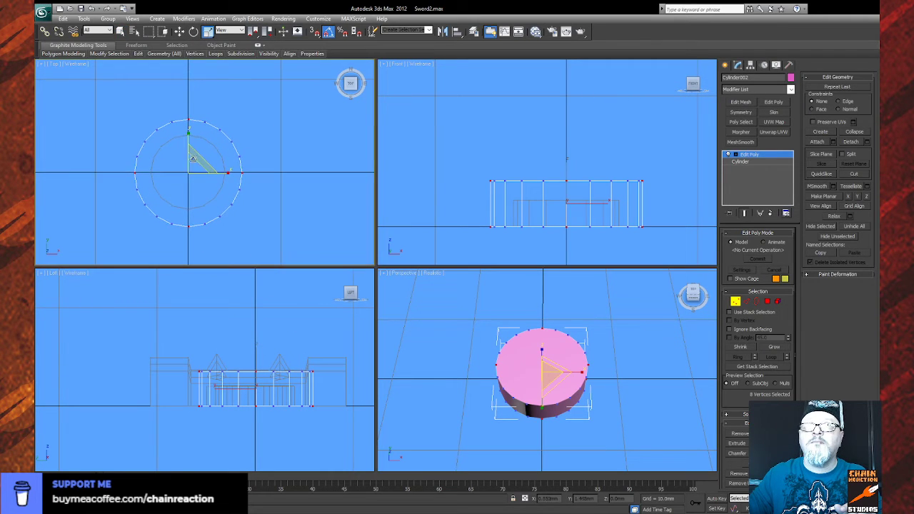
pyautogui.moveTo(194, 156); pyautogui.dragTo(193, 157)
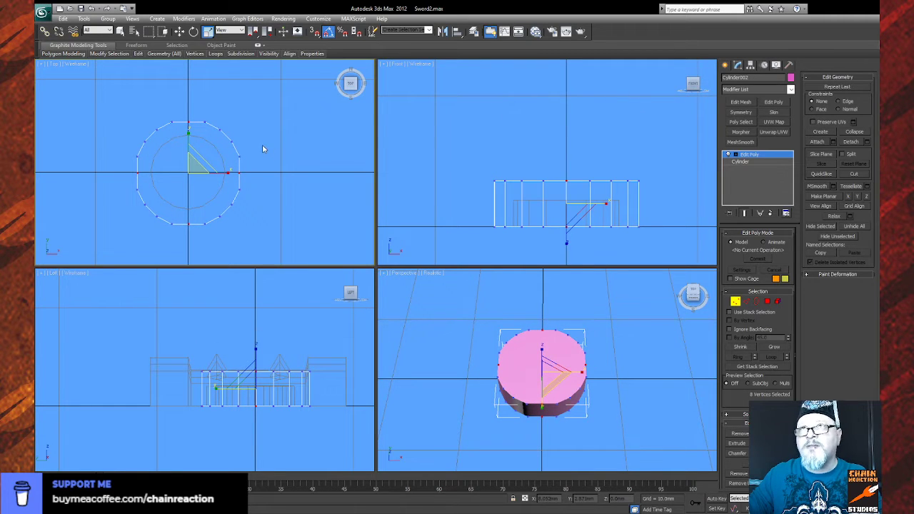
# - Select the three-vertex groups on all four flattened sides and scale them outward from the centre into a cross shape with four arms
pyautogui.moveTo(165, 110); pyautogui.dragTo(210, 129)
pyautogui.moveTo(126, 152); pyautogui.dragTo(144, 197)
pyautogui.moveTo(255, 152); pyautogui.dragTo(236, 198)
pyautogui.moveTo(181, 231); pyautogui.dragTo(208, 218)
pyautogui.moveTo(202, 160); pyautogui.dragTo(212, 137)
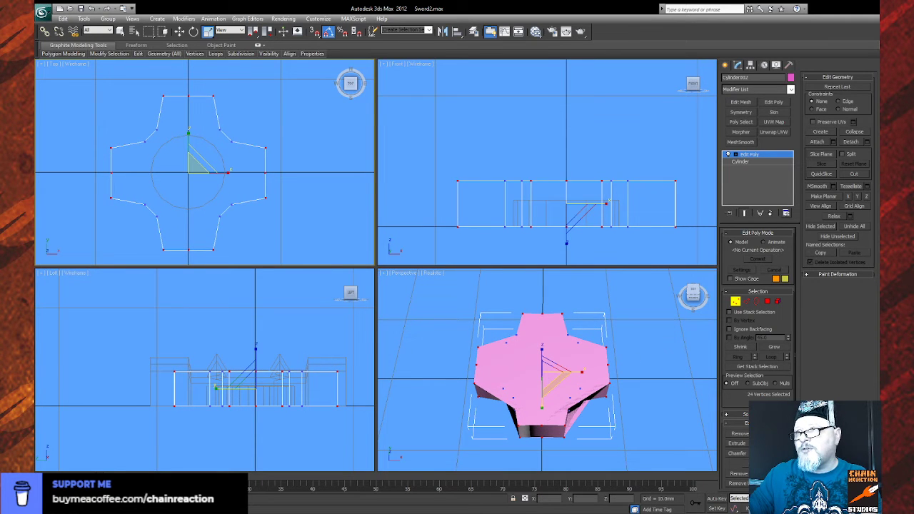
# - Delete the top cap polygon of the cross-shaped body
pyautogui.hotkey('ctrl', 'r')
pyautogui.moveTo(557, 388)
pyautogui.mouseDown()
pyautogui.moveTo(554, 329)
pyautogui.moveTo(532, 308)
pyautogui.moveTo(505, 306)
pyautogui.moveTo(510, 336)
pyautogui.moveTo(525, 311)
pyautogui.moveTo(547, 384)
pyautogui.mouseUp()
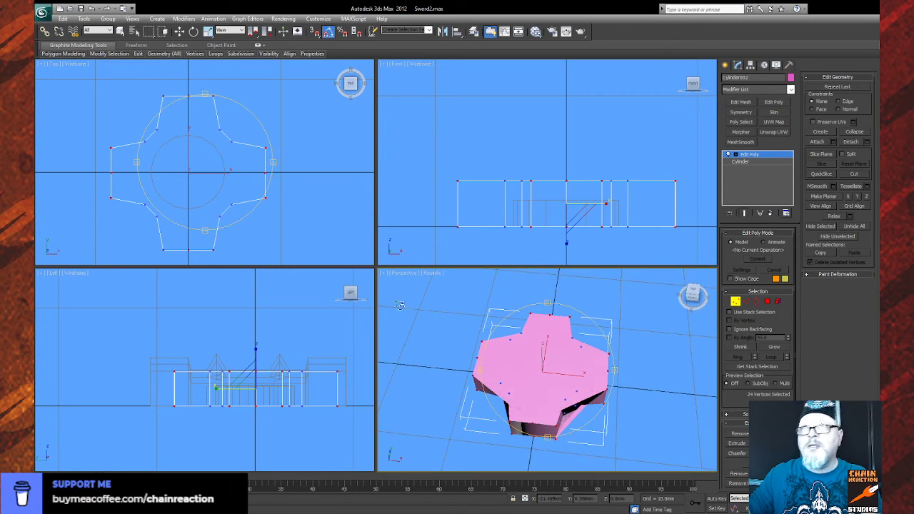
pyautogui.click(768, 303)
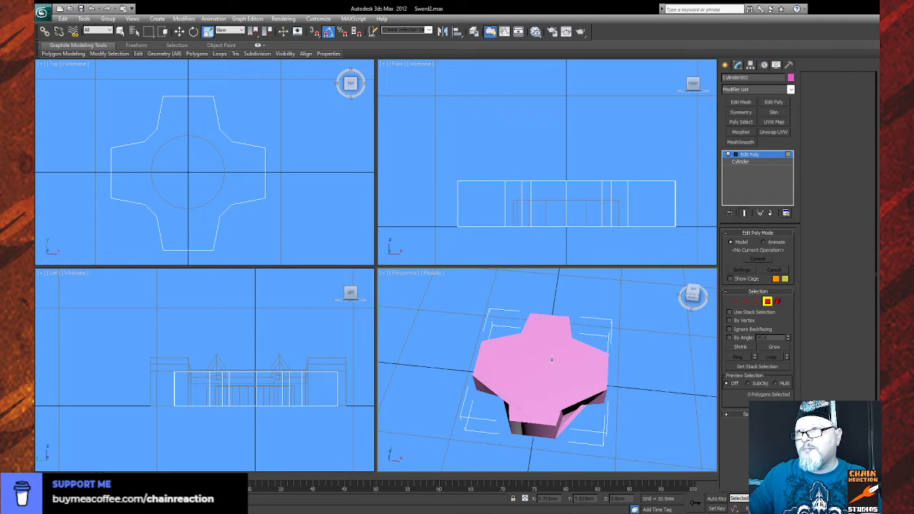
pyautogui.click(575, 360)
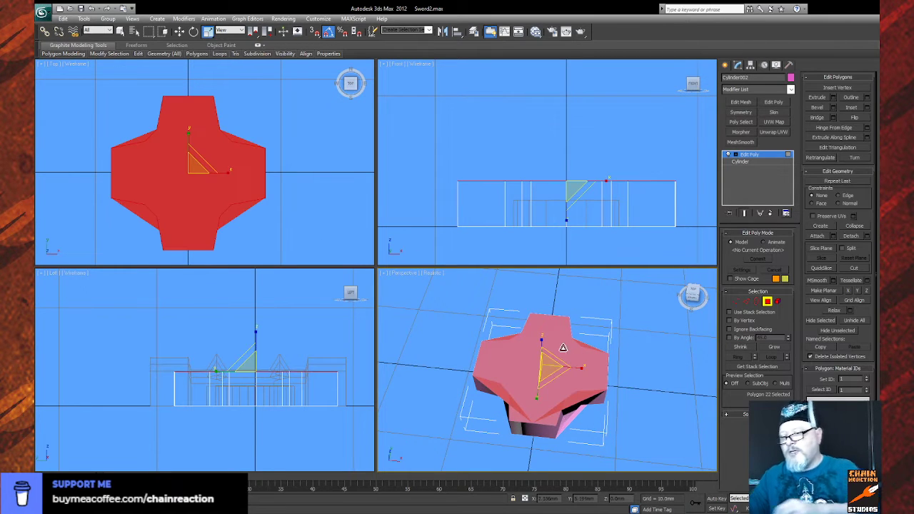
pyautogui.press('Delete')
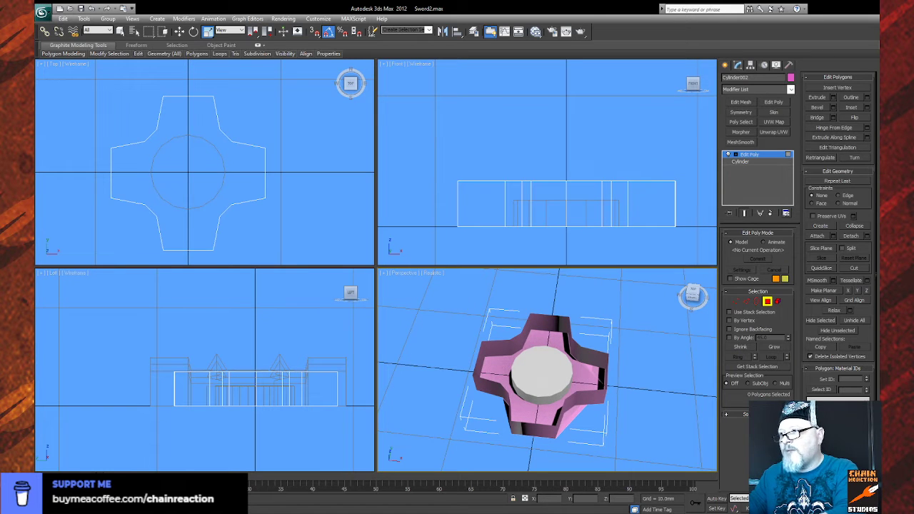
# - Delete the bottom cap polygon of the cross-shaped body, leaving only its side walls around the frozen cylinder
pyautogui.hotkey('ctrl', 'r')
pyautogui.moveTo(532, 414); pyautogui.dragTo(516, 318)
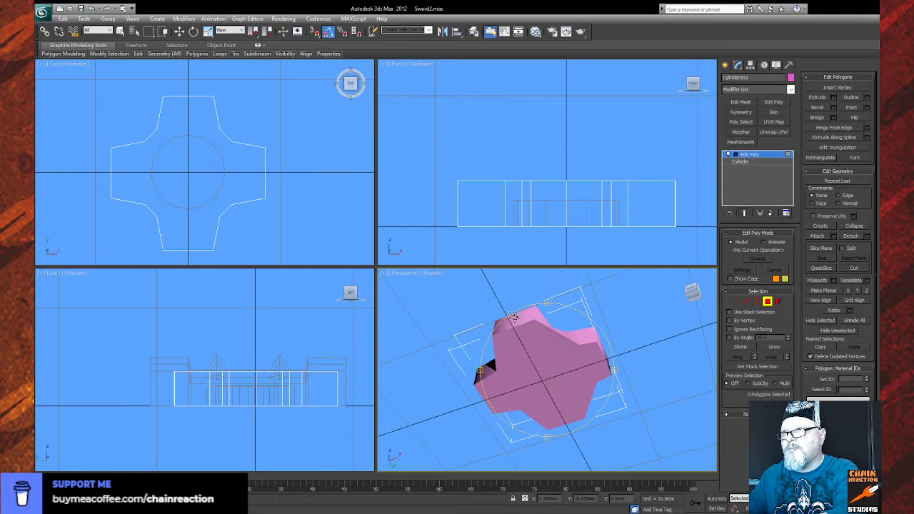
pyautogui.rightClick(515, 322)
pyautogui.click(520, 349)
pyautogui.press('Delete')
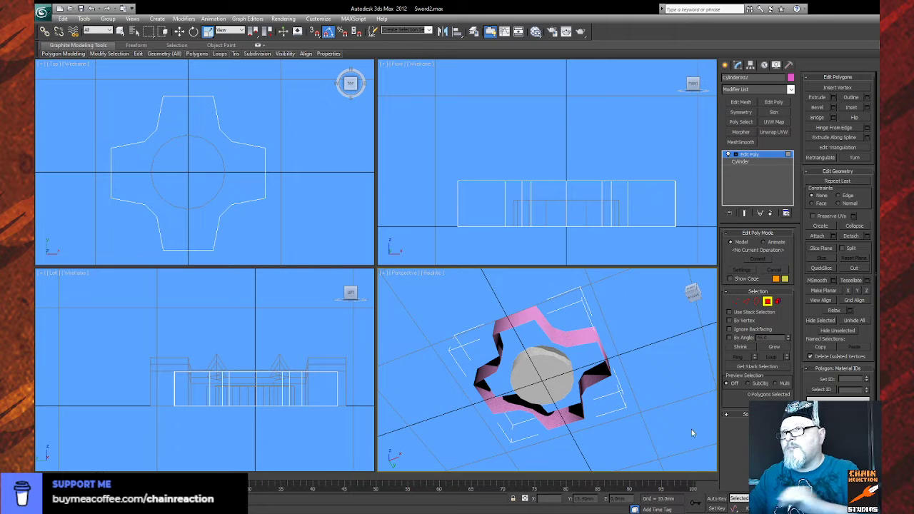
pyautogui.scroll(1, 624, 406)
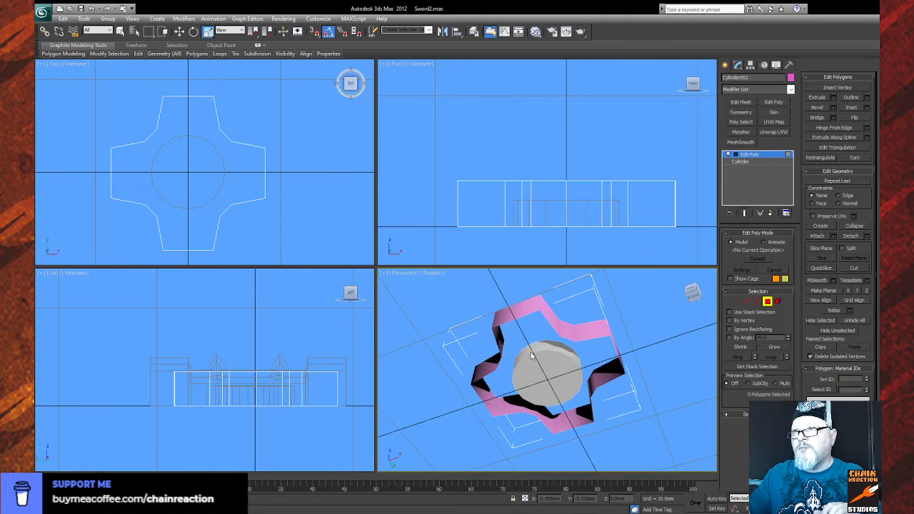
pyautogui.moveTo(531, 355); pyautogui.dragTo(530, 384)
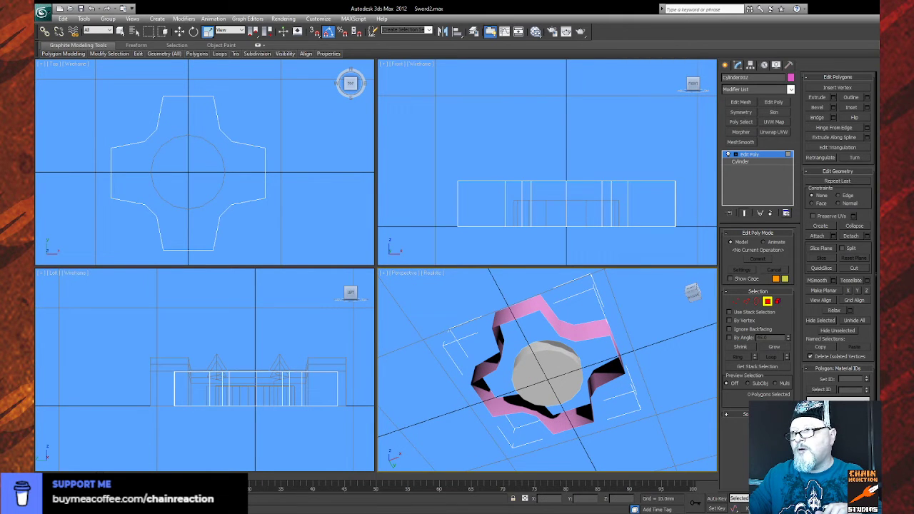
pyautogui.moveTo(541, 370); pyautogui.dragTo(548, 471)
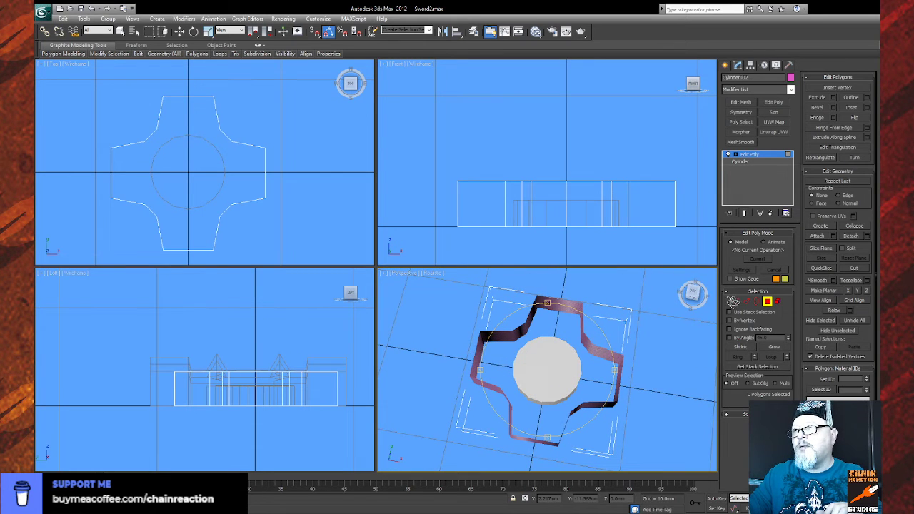